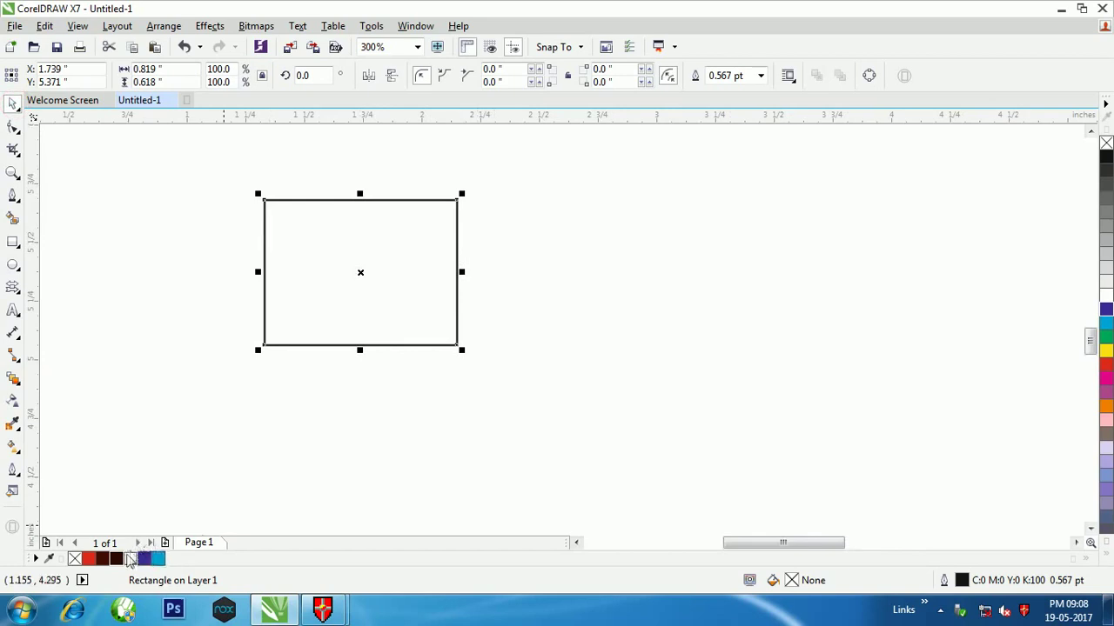
Step: Fill the rectangle with dark brown C34 M100 Y82 K84 and create a centred copy scaled to 93% inside it
{"action": "left_click", "coordinate": [117, 560]}
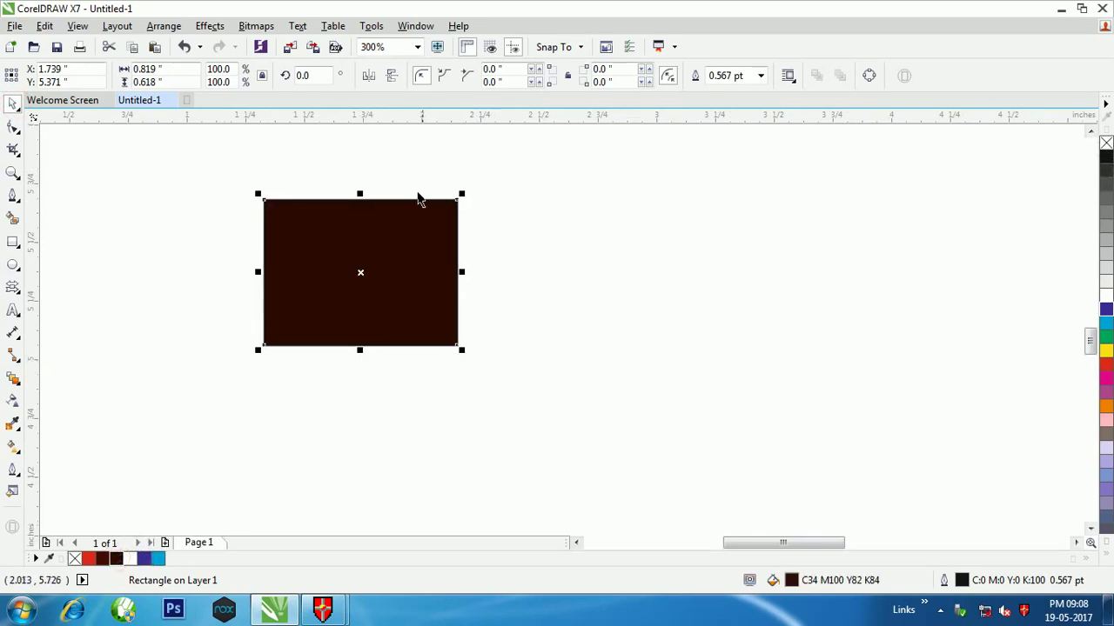
{"action": "scroll", "coordinate": [391, 213], "scroll_direction": "up", "scroll_amount": 1}
{"action": "scroll", "coordinate": [497, 180], "scroll_direction": "up", "scroll_amount": 1}
{"action": "left_click_drag", "start_coordinate": [549, 187], "coordinate": [529, 208]}
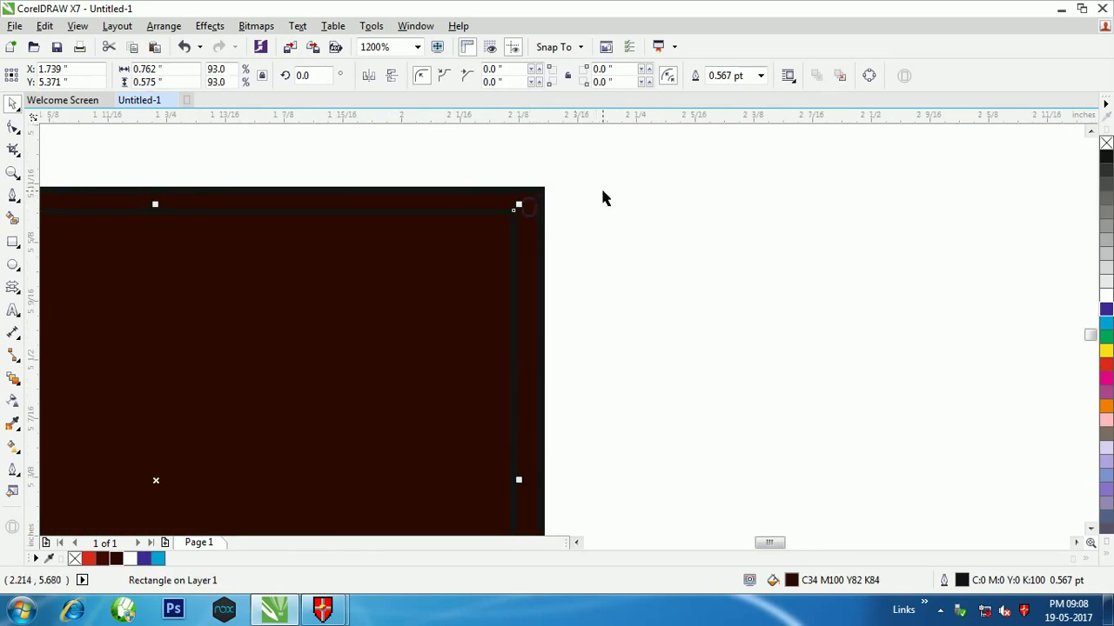
Step: Remove the outline from both the inner and the outer brown rectangle
{"action": "scroll", "coordinate": [599, 189], "scroll_direction": "down", "scroll_amount": 1}
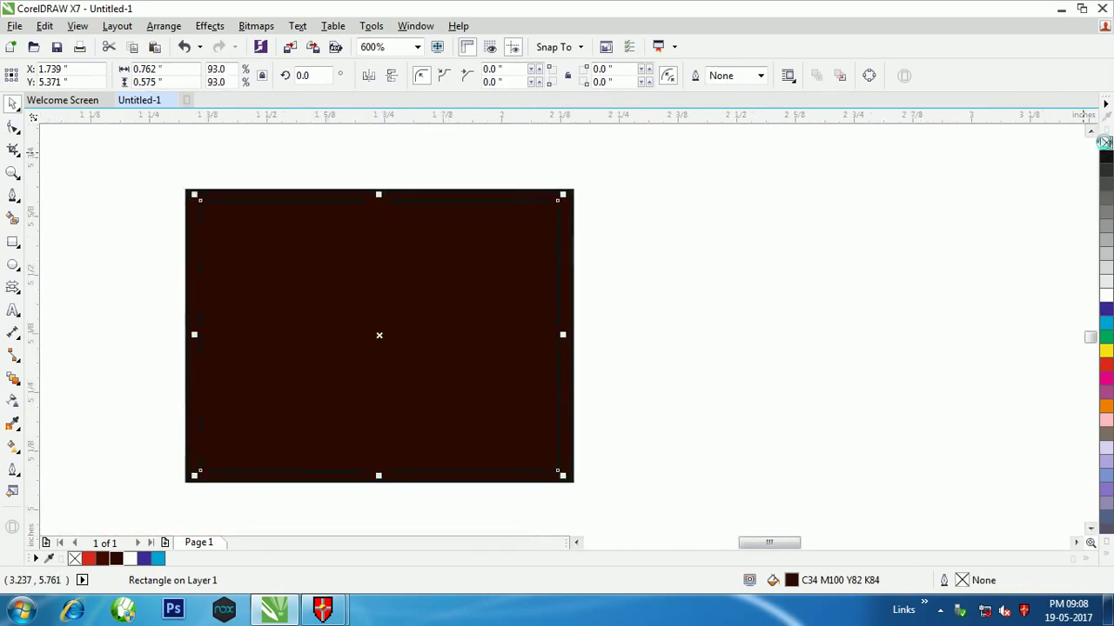
{"action": "left_click", "coordinate": [753, 208]}
{"action": "left_click", "coordinate": [570, 191]}
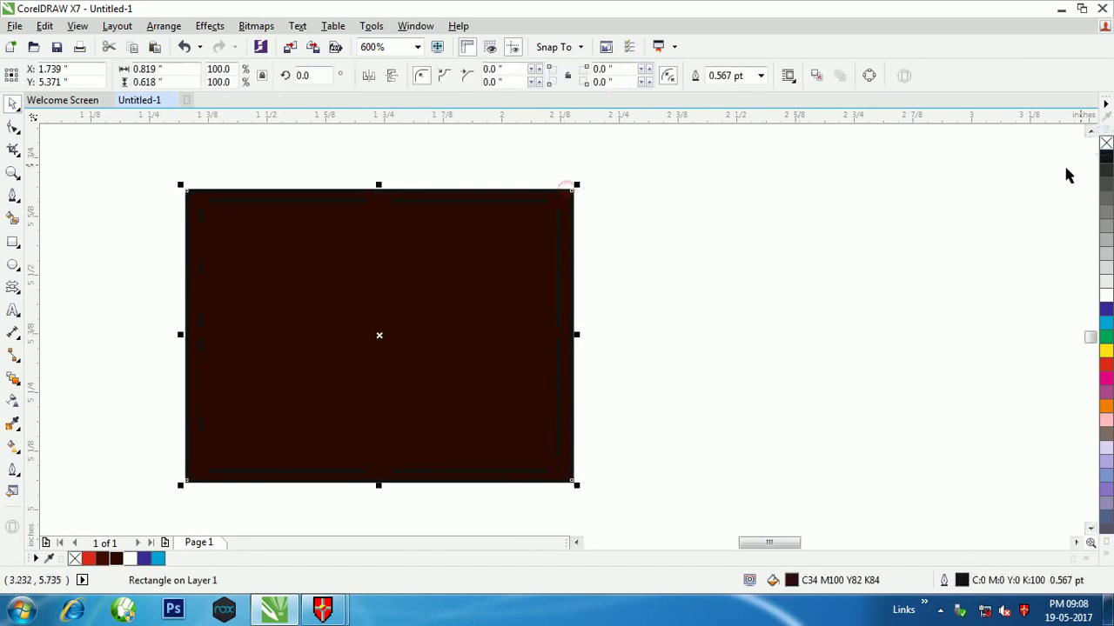
{"action": "right_click", "coordinate": [1106, 142]}
{"action": "left_click", "coordinate": [883, 254]}
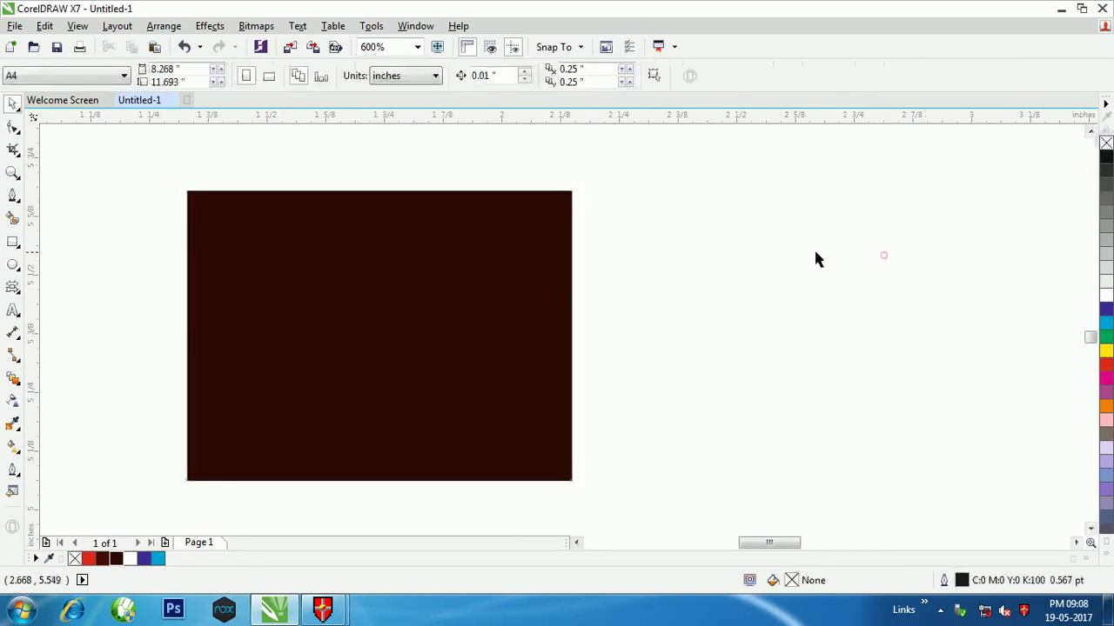
Step: Convert the inner rectangle to a 300 dpi CMYK bitmap and open it for editing in Corel PHOTO-PAINT
{"action": "left_click", "coordinate": [425, 353]}
{"action": "left_click", "coordinate": [257, 26]}
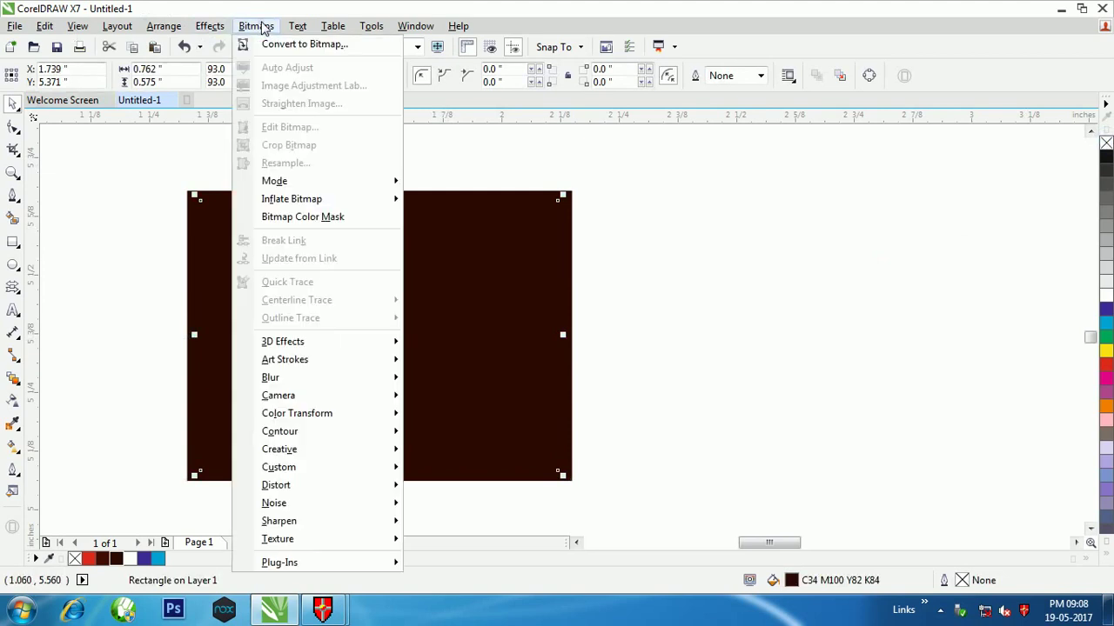
{"action": "left_click", "coordinate": [280, 44]}
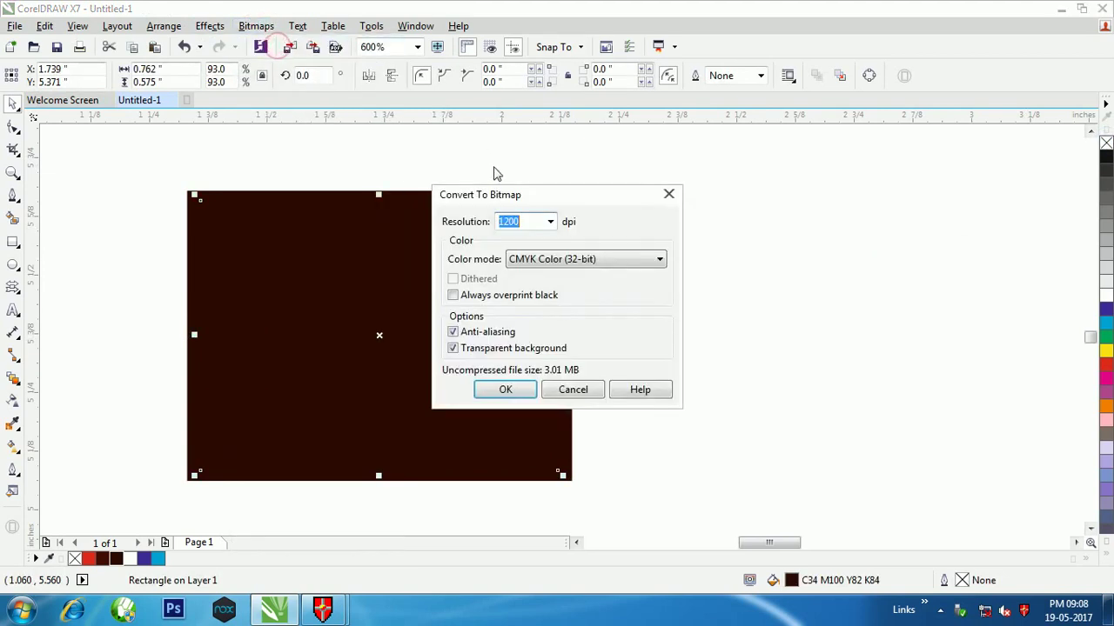
{"action": "type", "text": "300"}
{"action": "left_click", "coordinate": [517, 393]}
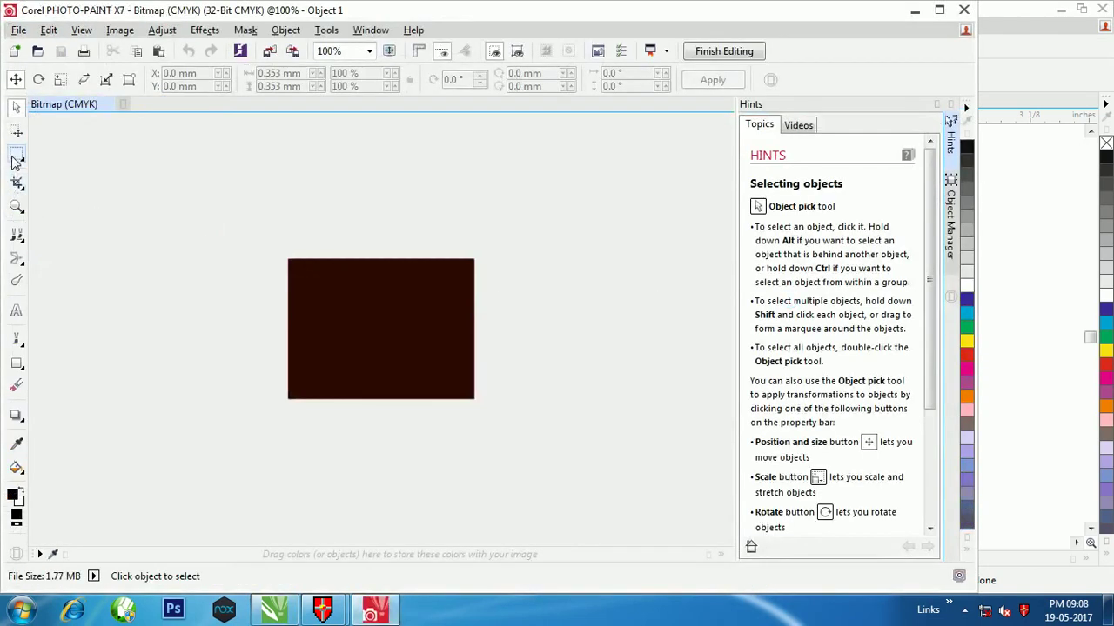
Step: Mask the whole brown bitmap with a rectangular mask and set up a Bevel Effect with width 35, height 169 and smoothness 59
{"action": "left_click", "coordinate": [16, 156]}
{"action": "left_click_drag", "start_coordinate": [268, 241], "coordinate": [503, 428]}
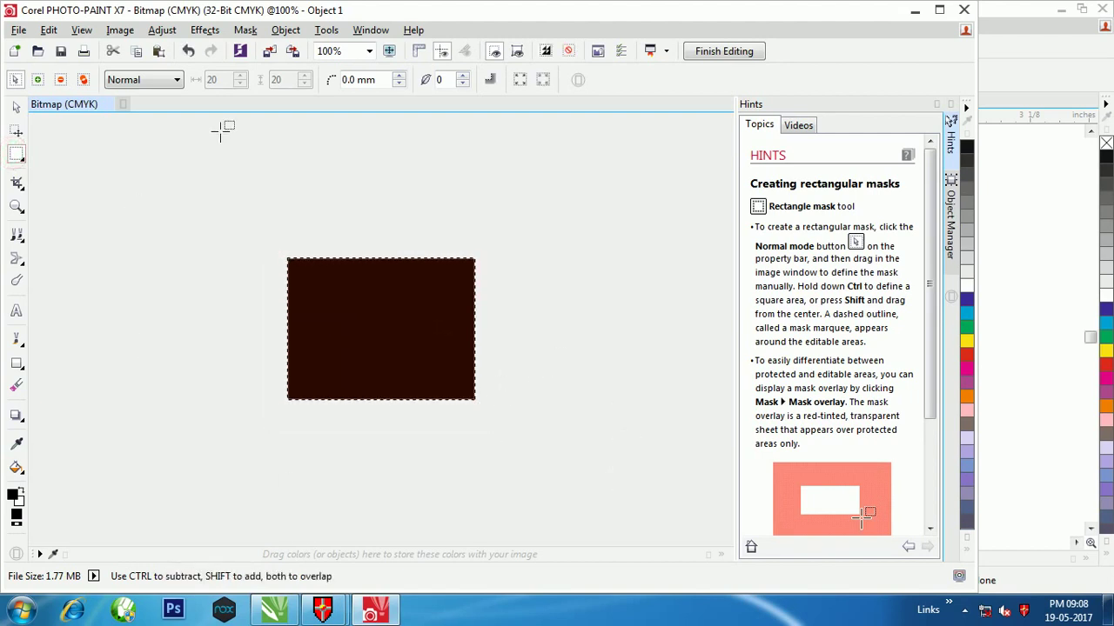
{"action": "left_click", "coordinate": [211, 33]}
{"action": "mouse_move", "coordinate": [287, 73]}
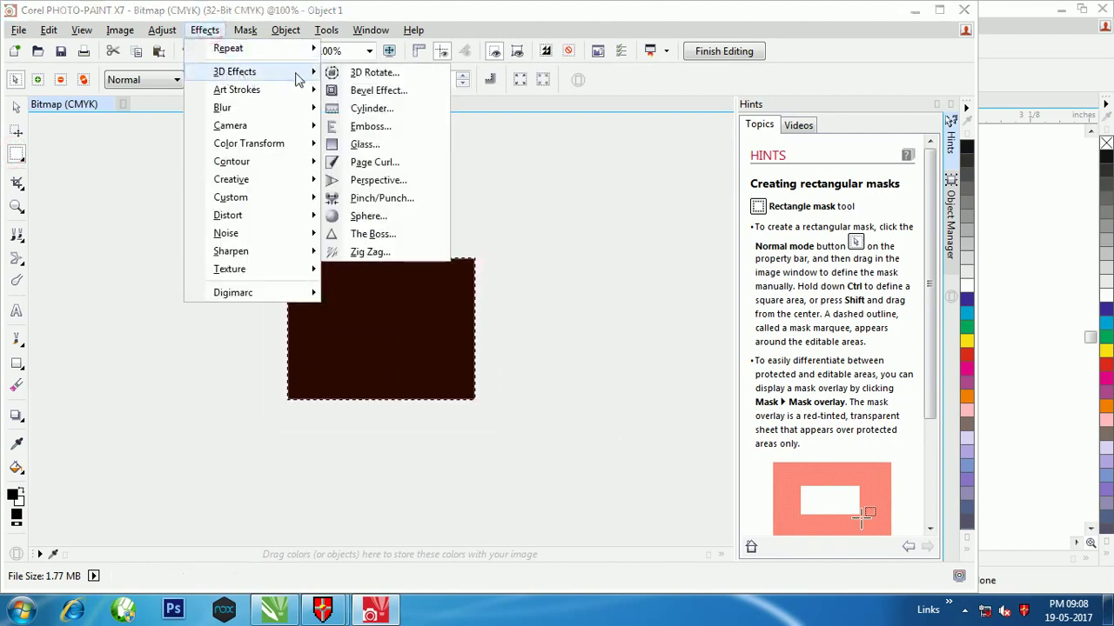
{"action": "left_click", "coordinate": [369, 90]}
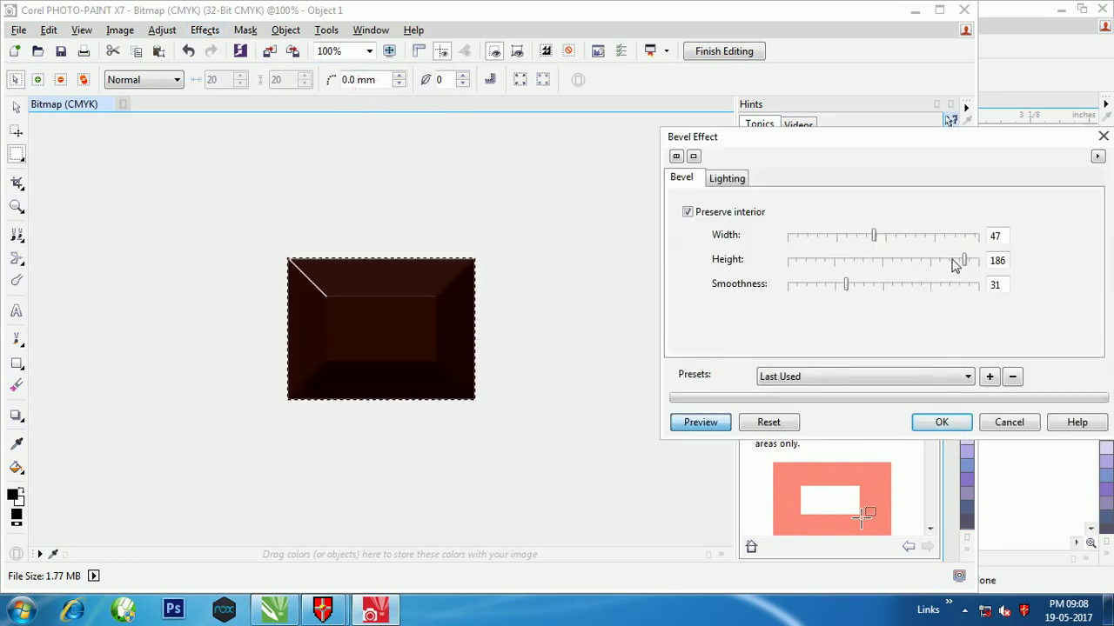
{"action": "left_click", "coordinate": [953, 261]}
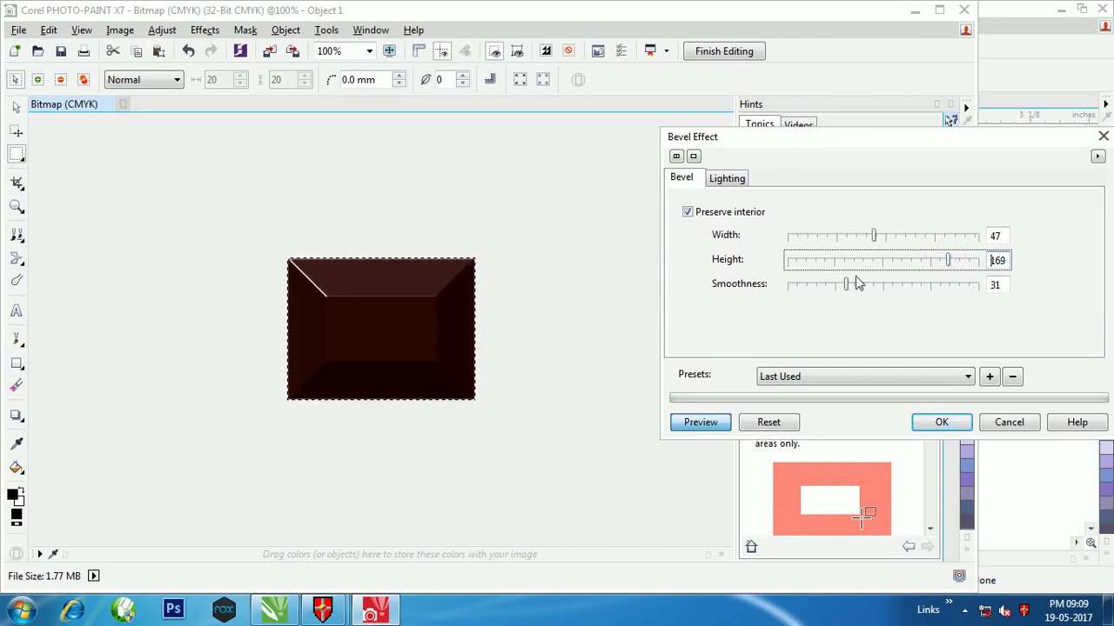
{"action": "left_click_drag", "start_coordinate": [834, 293], "coordinate": [884, 286]}
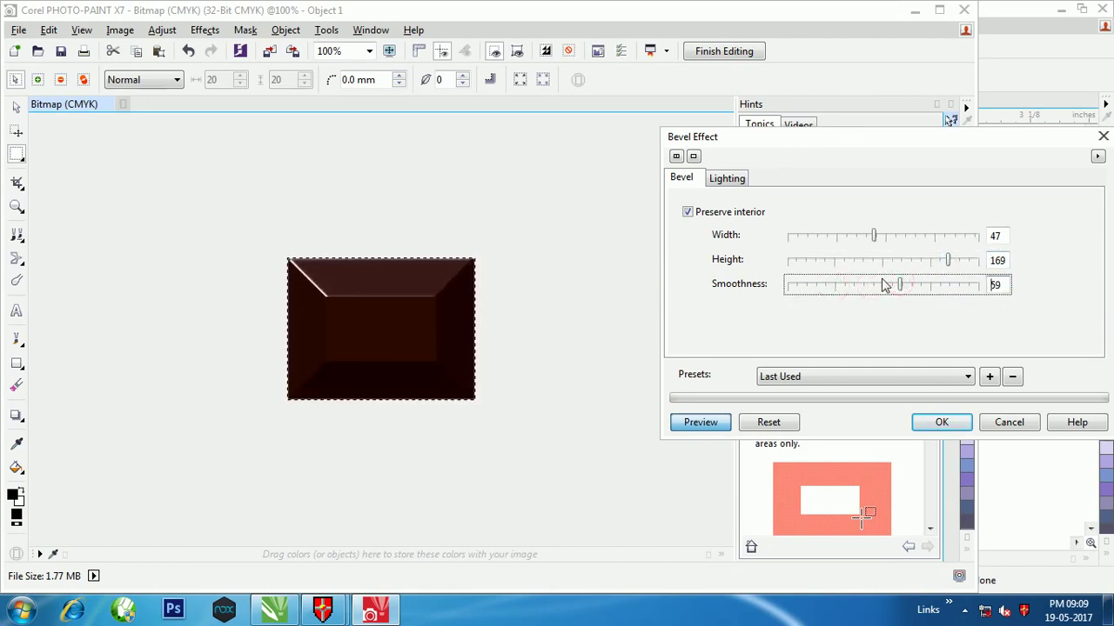
{"action": "mouse_move", "coordinate": [867, 242]}
{"action": "left_mouse_down"}
{"action": "mouse_move", "coordinate": [902, 240]}
{"action": "mouse_move", "coordinate": [850, 240]}
{"action": "left_mouse_up"}
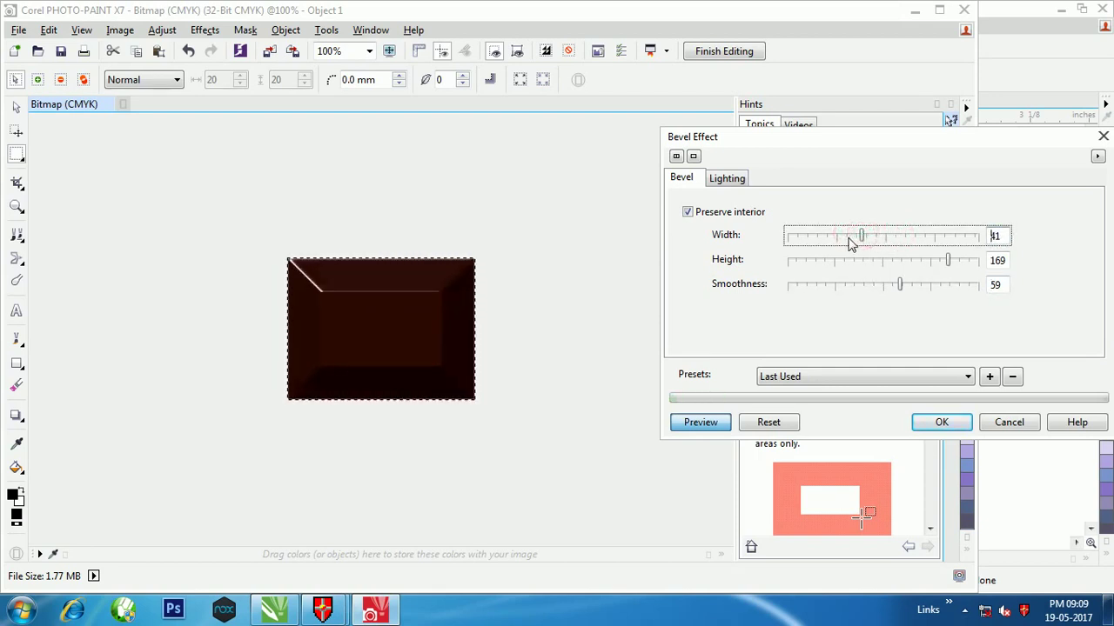
{"action": "left_click", "coordinate": [853, 238]}
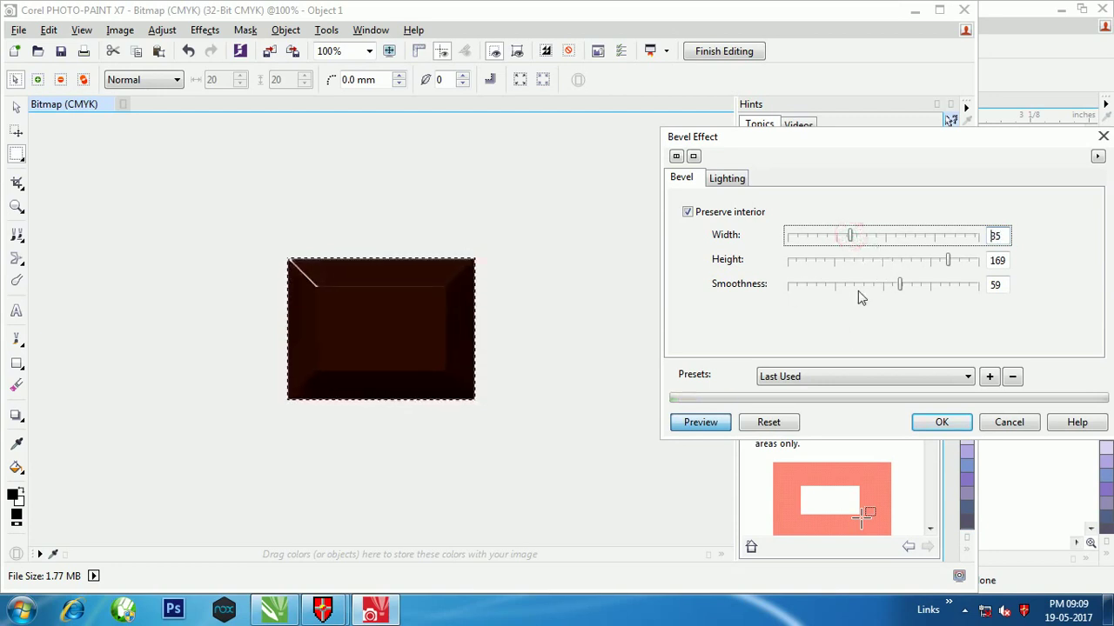
Step: Set the bevel lighting to brightness 98, ambient 99, direction 290 and angle 65, and apply the effect
{"action": "left_click", "coordinate": [724, 183]}
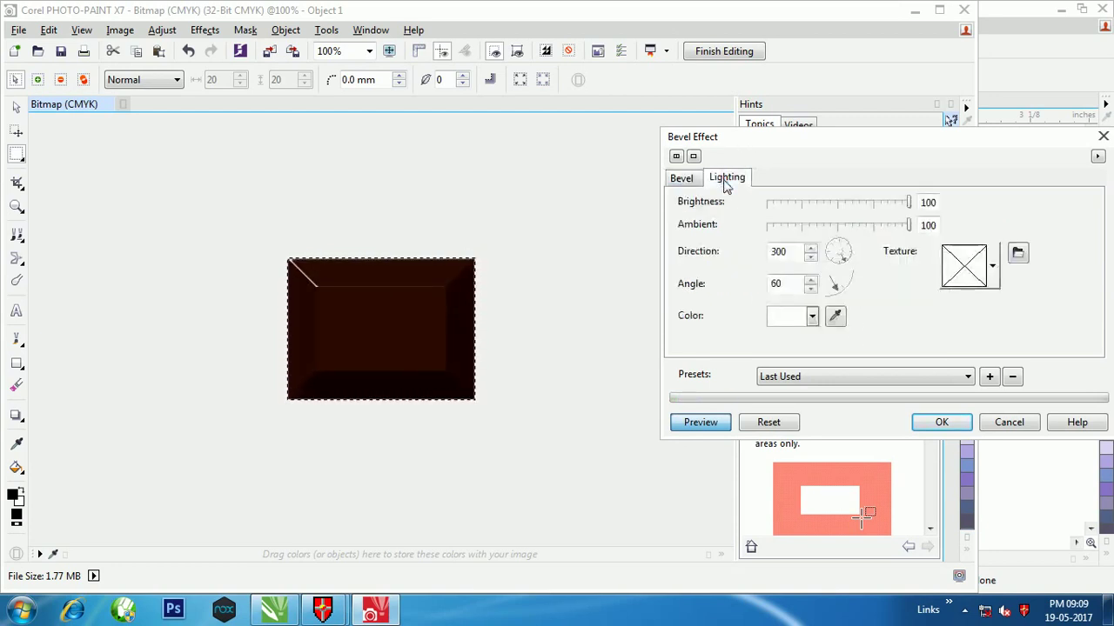
{"action": "left_click_drag", "start_coordinate": [905, 227], "coordinate": [902, 226]}
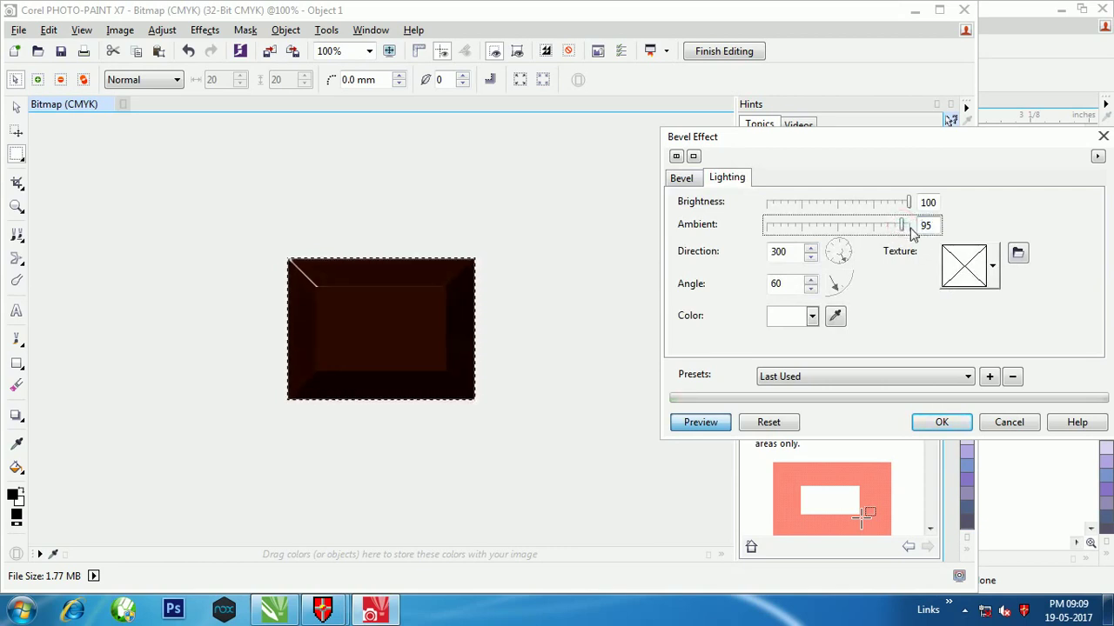
{"action": "left_click_drag", "start_coordinate": [908, 204], "coordinate": [900, 209]}
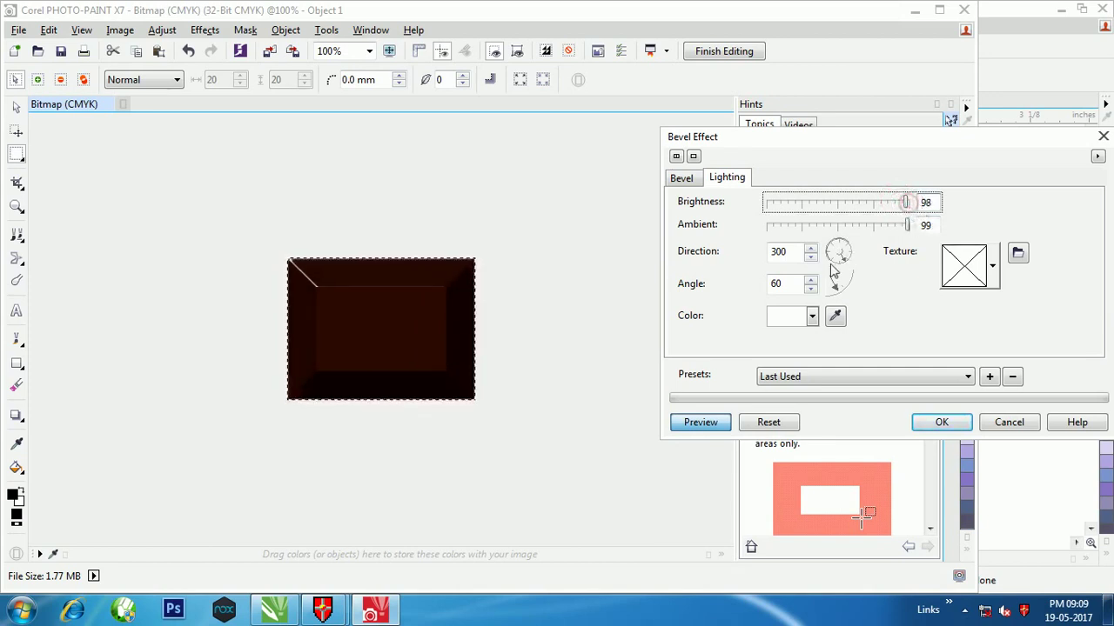
{"action": "left_click", "coordinate": [794, 252]}
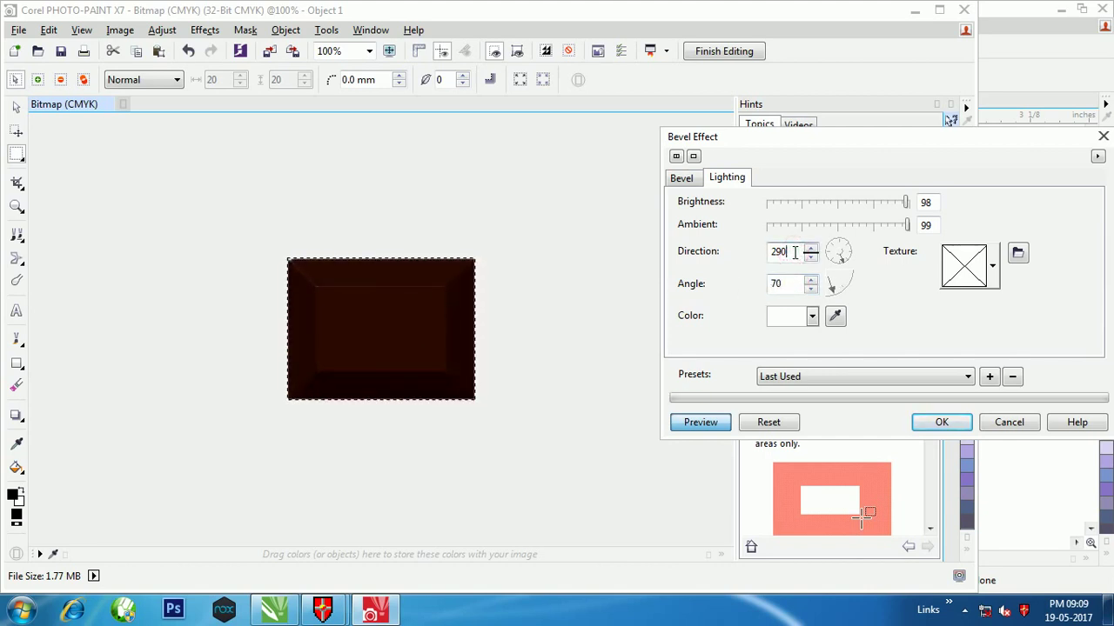
{"action": "type", "text": "65"}
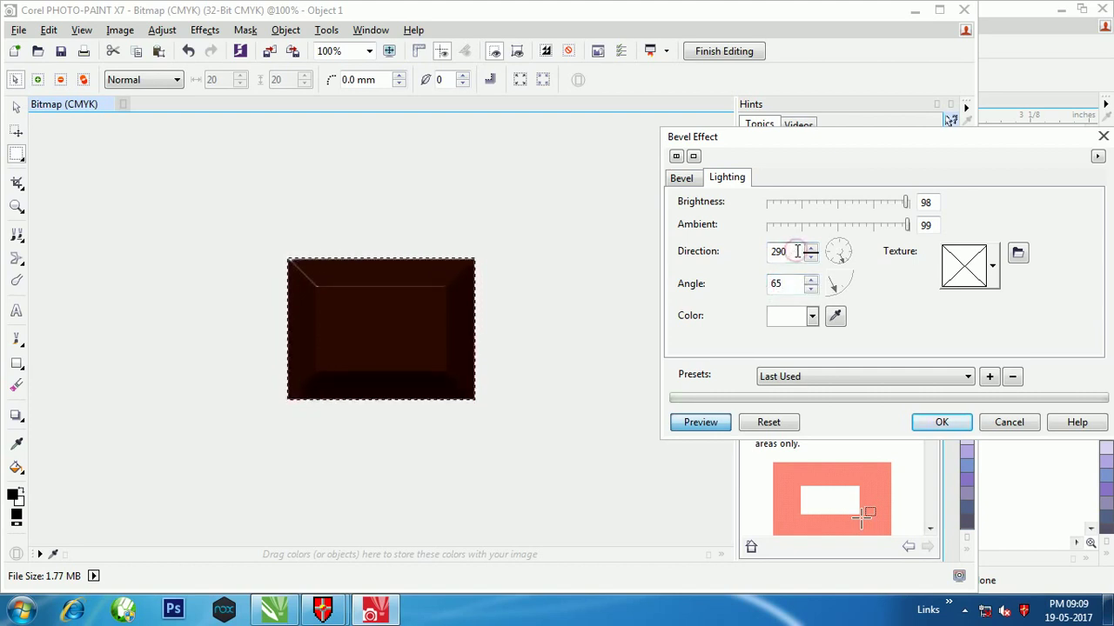
{"action": "left_click", "coordinate": [939, 423]}
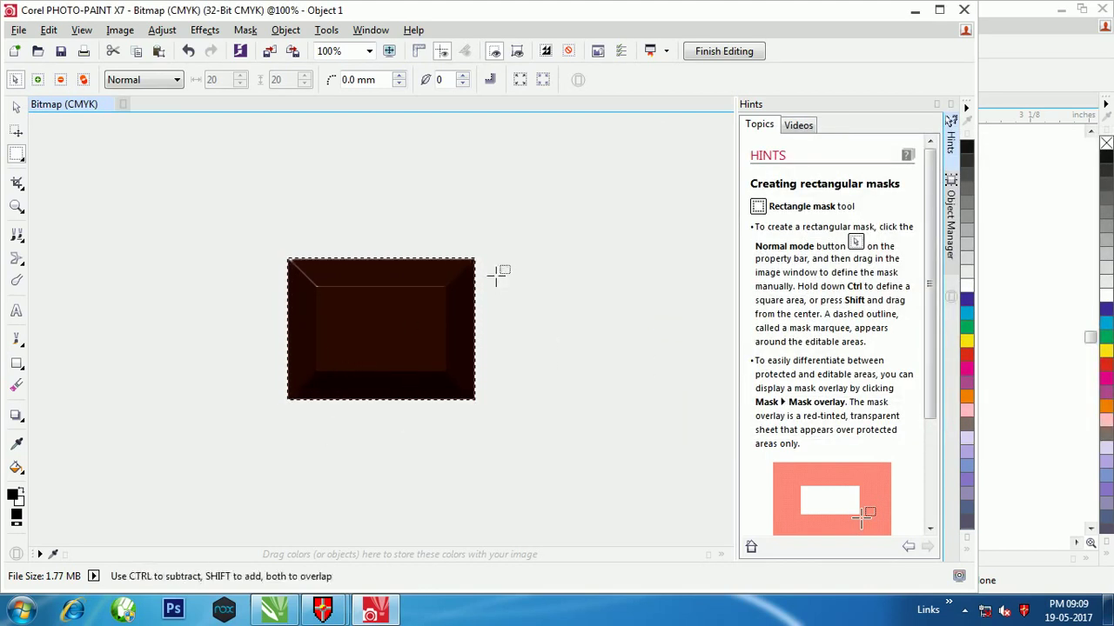
Step: Finish editing the bitmap, save its changes and close PHOTO-PAINT to return to CorelDRAW
{"action": "left_click", "coordinate": [718, 52]}
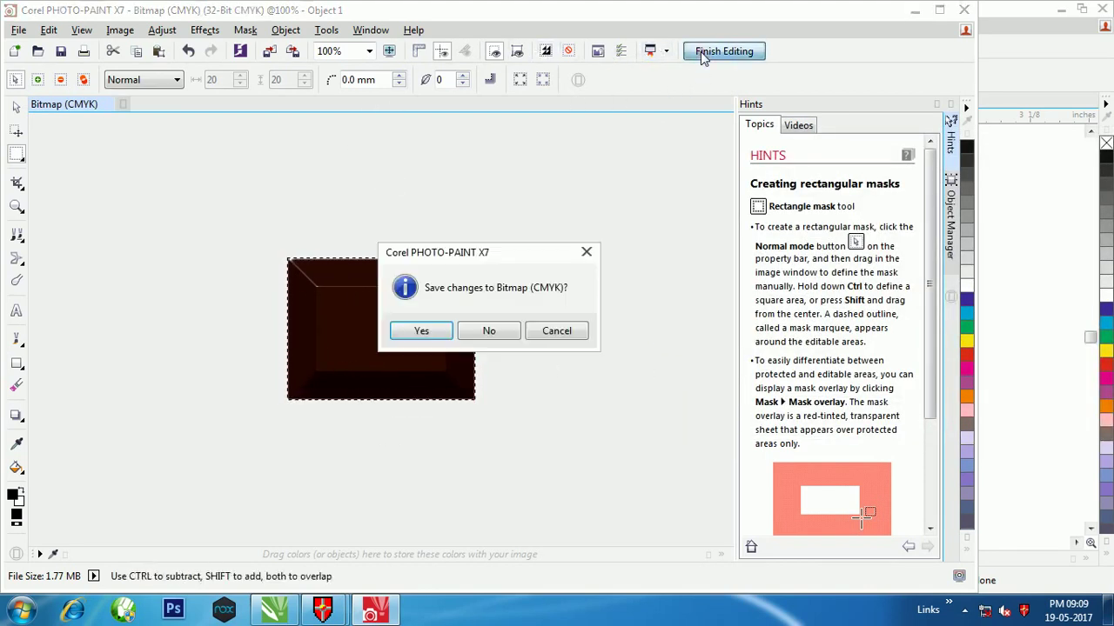
{"action": "left_click", "coordinate": [431, 333]}
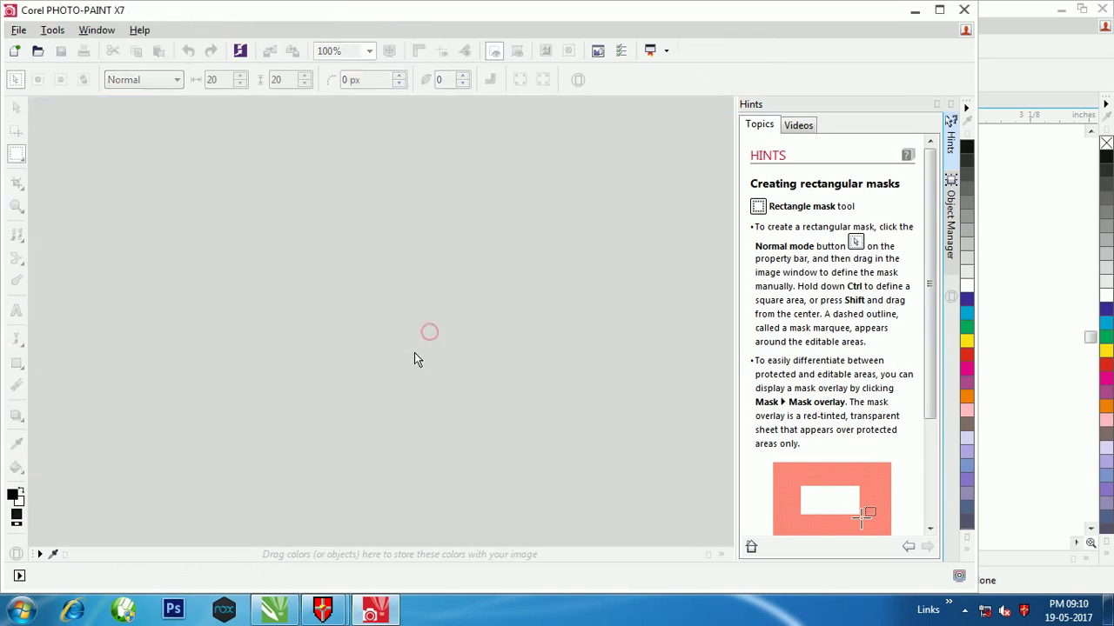
{"action": "left_click", "coordinate": [962, 14]}
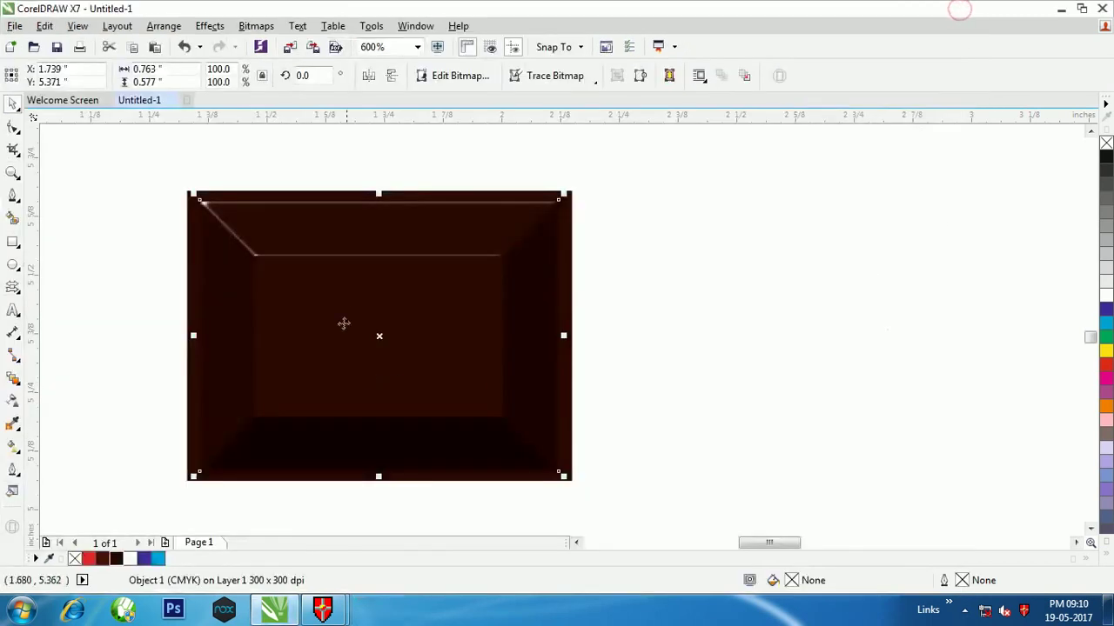
Step: Select the bevelled bitmap with its backing rectangle and place a copy directly beside the original as a second tile
{"action": "scroll", "coordinate": [269, 253], "scroll_direction": "up", "scroll_amount": 1}
{"action": "scroll", "coordinate": [287, 247], "scroll_direction": "down", "scroll_amount": 4}
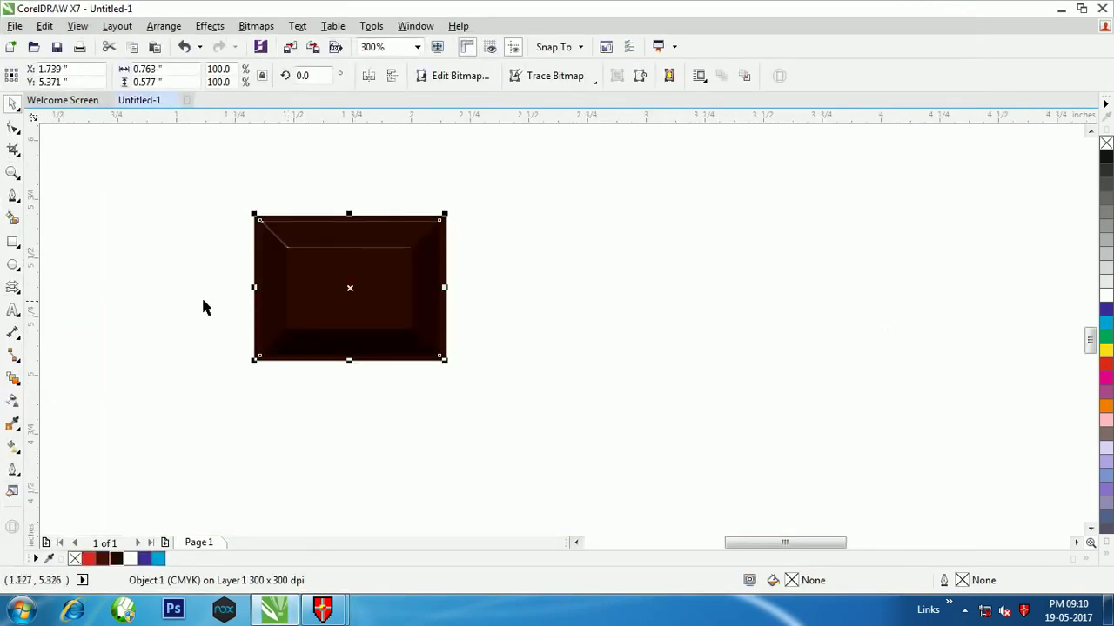
{"action": "scroll", "coordinate": [352, 294], "scroll_direction": "up", "scroll_amount": 2}
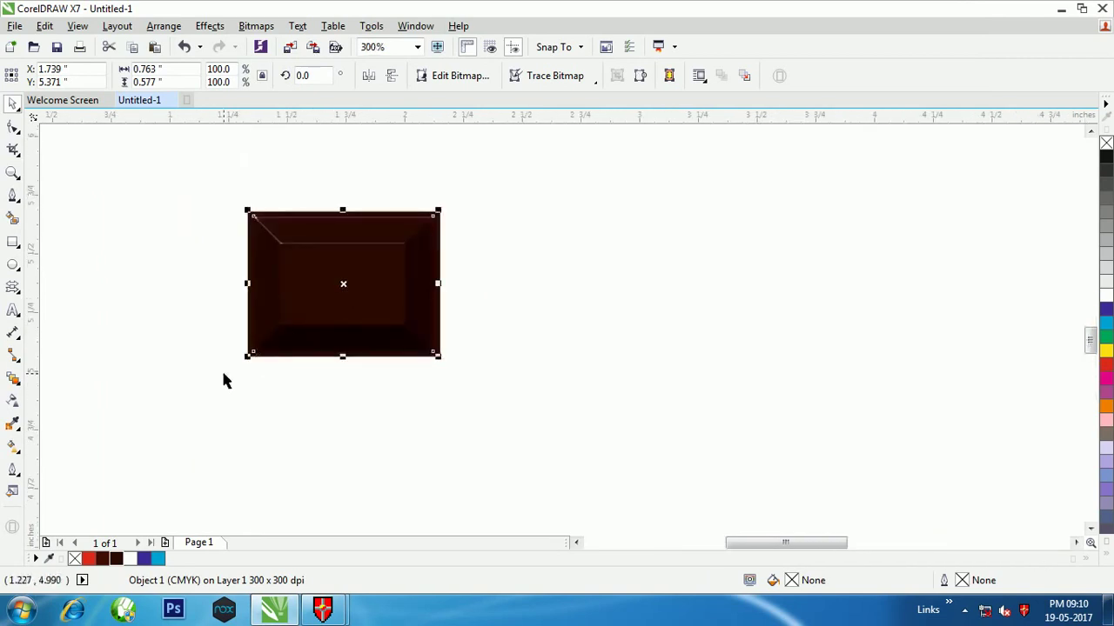
{"action": "left_click", "coordinate": [224, 375]}
{"action": "left_click_drag", "start_coordinate": [221, 189], "coordinate": [455, 402]}
{"action": "scroll", "coordinate": [397, 268], "scroll_direction": "up", "scroll_amount": 1}
{"action": "left_click_drag", "start_coordinate": [340, 280], "coordinate": [720, 296]}
{"action": "right_click", "coordinate": [721, 296]}
{"action": "scroll", "coordinate": [492, 235], "scroll_direction": "down", "scroll_amount": 1}
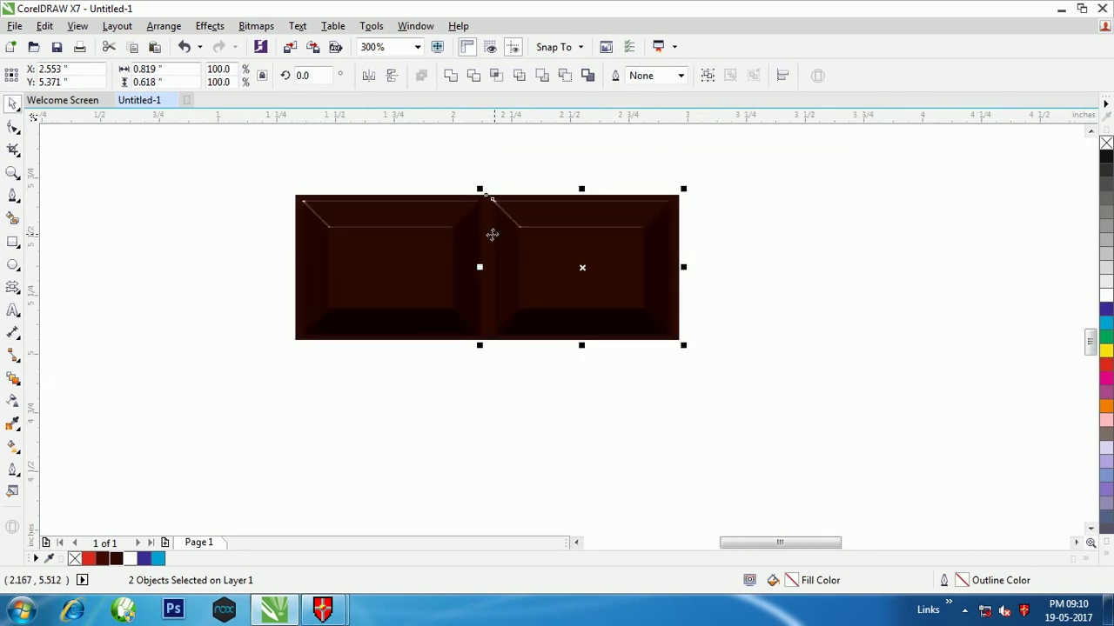
Step: Duplicate the two-tile row directly below itself and repeat the duplication until the chocolate bar has five rows
{"action": "left_click_drag", "start_coordinate": [267, 172], "coordinate": [786, 409]}
{"action": "left_click_drag", "start_coordinate": [589, 323], "coordinate": [574, 410]}
{"action": "scroll", "coordinate": [484, 355], "scroll_direction": "up", "scroll_amount": 2}
{"action": "scroll", "coordinate": [496, 298], "scroll_direction": "down", "scroll_amount": 3}
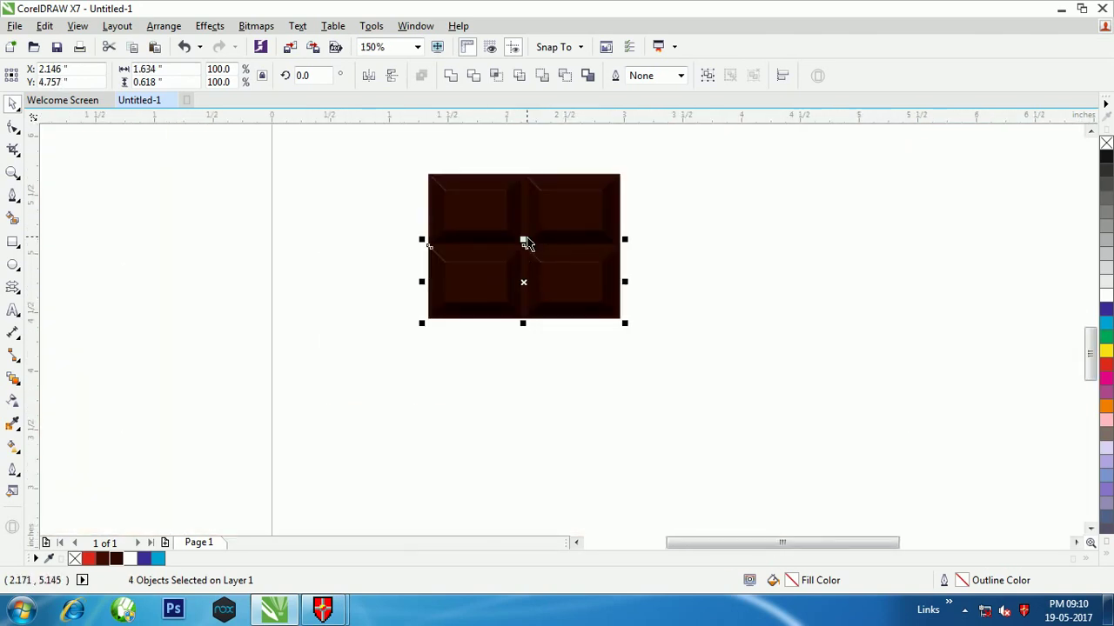
{"action": "key", "text": "ctrl+r"}
{"action": "key", "text": "ctrl+r"}
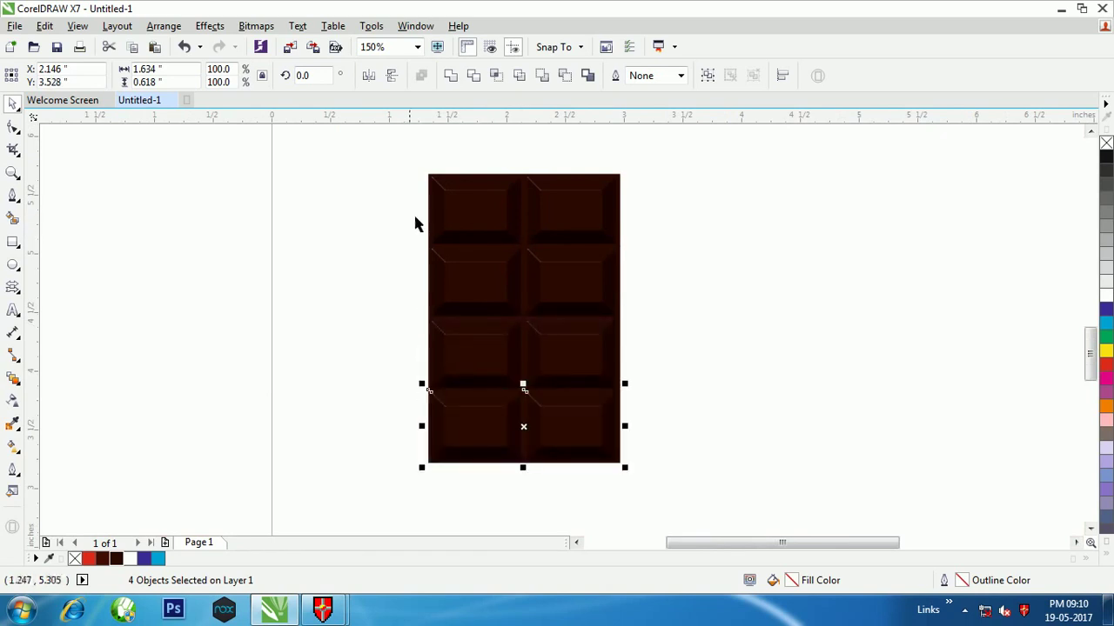
{"action": "key", "text": "ctrl+r"}
{"action": "scroll", "coordinate": [407, 224], "scroll_direction": "down", "scroll_amount": 1}
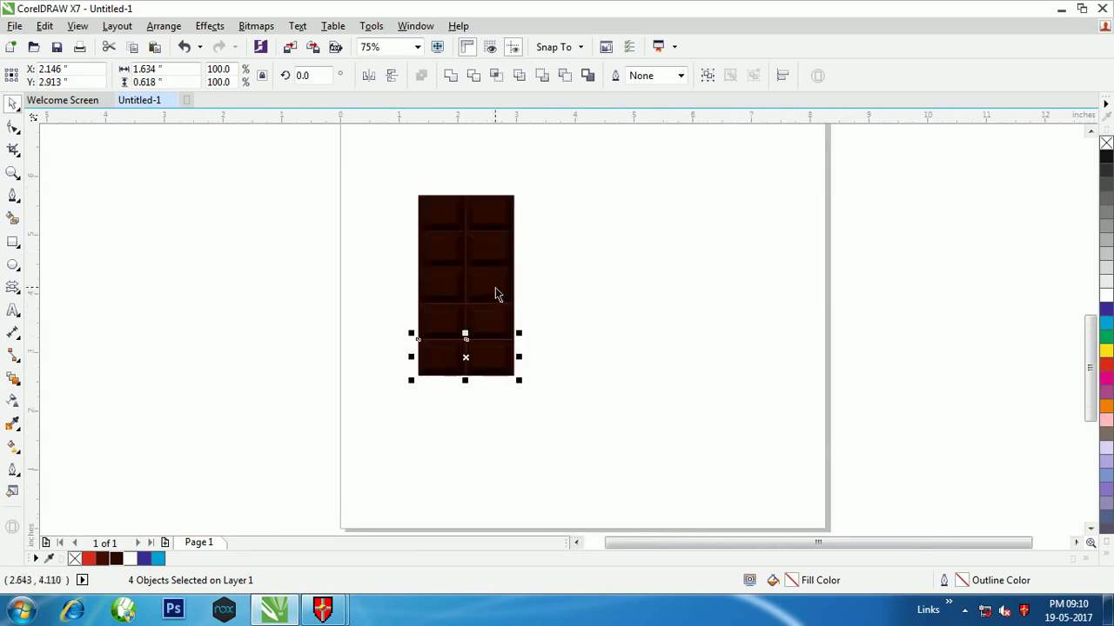
{"action": "key", "text": "ctrl+e"}
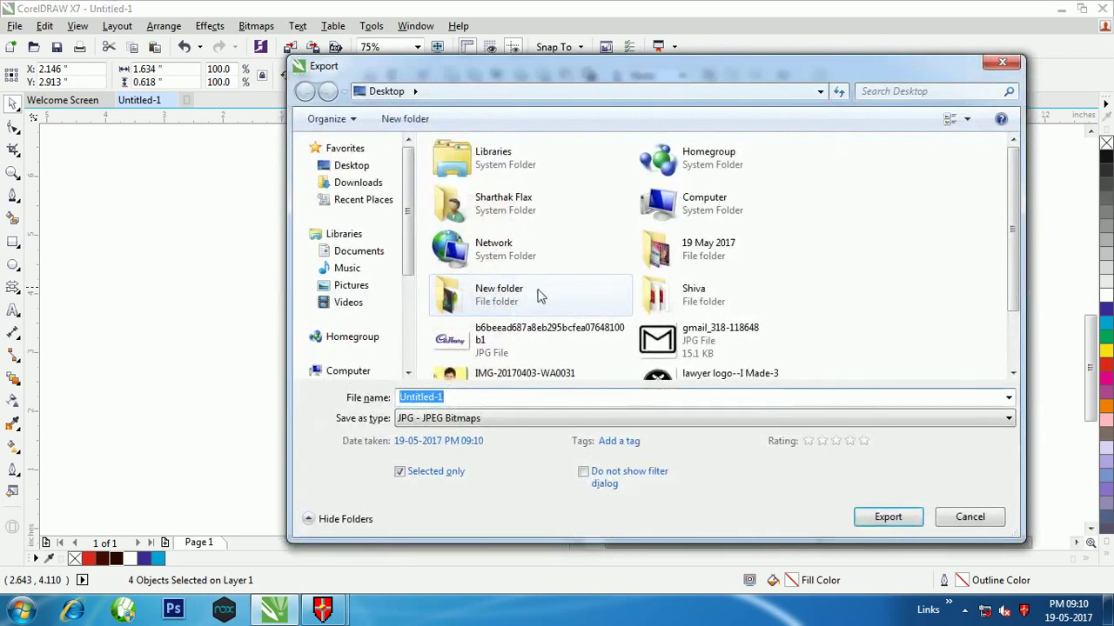
{"action": "left_click", "coordinate": [1002, 62]}
{"action": "key", "text": "ctrl+r"}
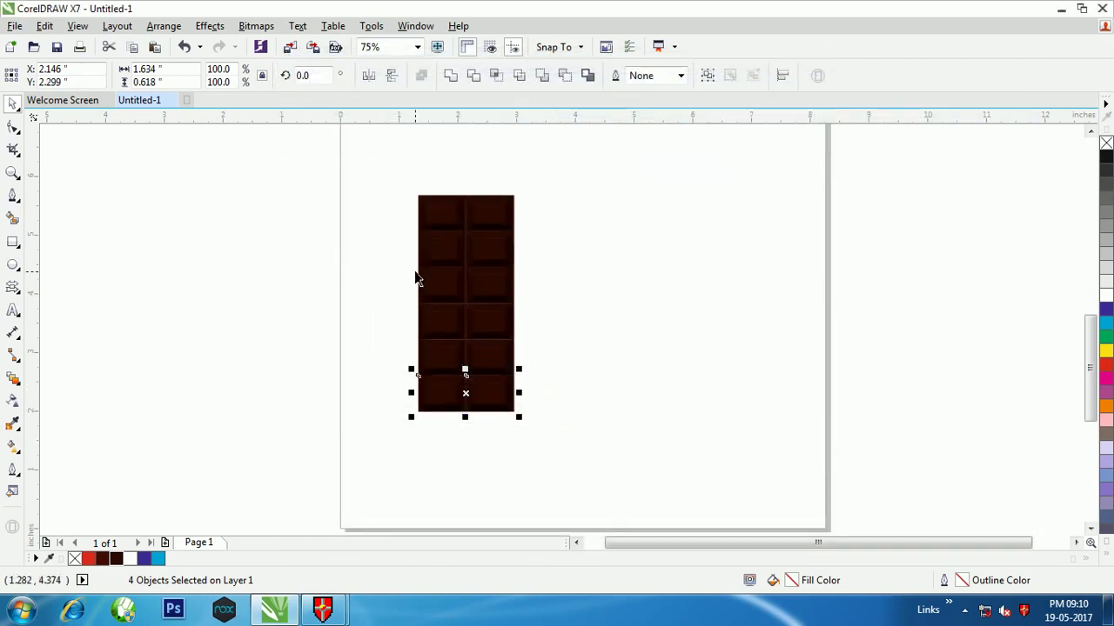
{"action": "key", "text": "ctrl+z"}
Step: Group all the tiles of the chocolate bar and move the group toward the middle of the page
{"action": "left_click_drag", "start_coordinate": [392, 174], "coordinate": [557, 396]}
{"action": "key", "text": "ctrl+g"}
{"action": "left_click_drag", "start_coordinate": [475, 302], "coordinate": [587, 275]}
{"action": "scroll", "coordinate": [621, 265], "scroll_direction": "up", "scroll_amount": 2}
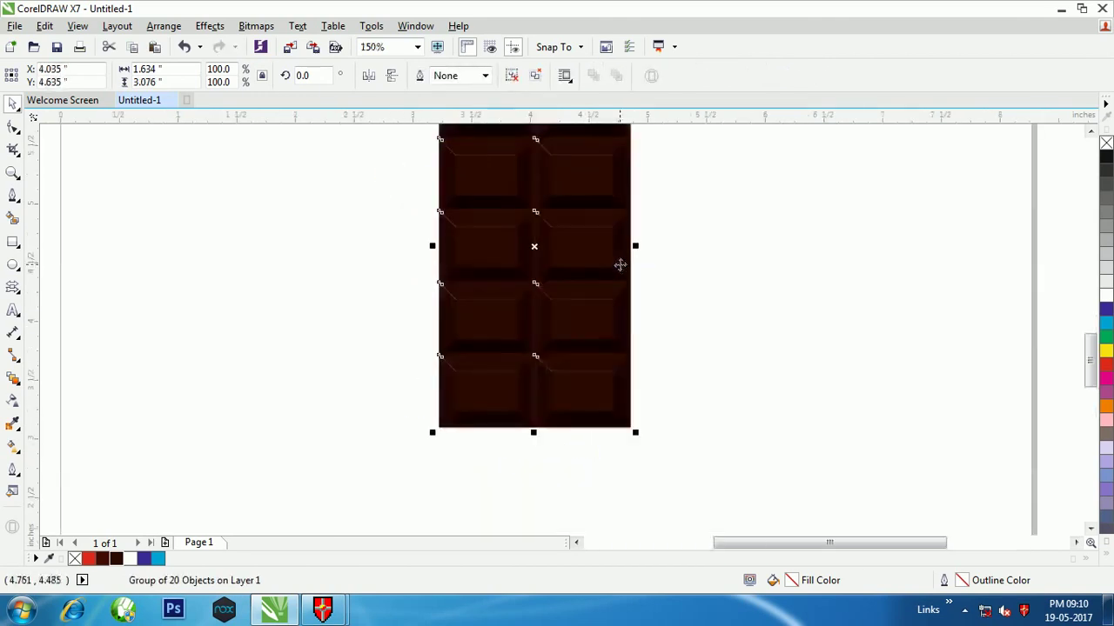
{"action": "left_click", "coordinate": [717, 341]}
{"action": "scroll", "coordinate": [392, 328], "scroll_direction": "down", "scroll_amount": 2}
{"action": "scroll", "coordinate": [509, 313], "scroll_direction": "up", "scroll_amount": 2}
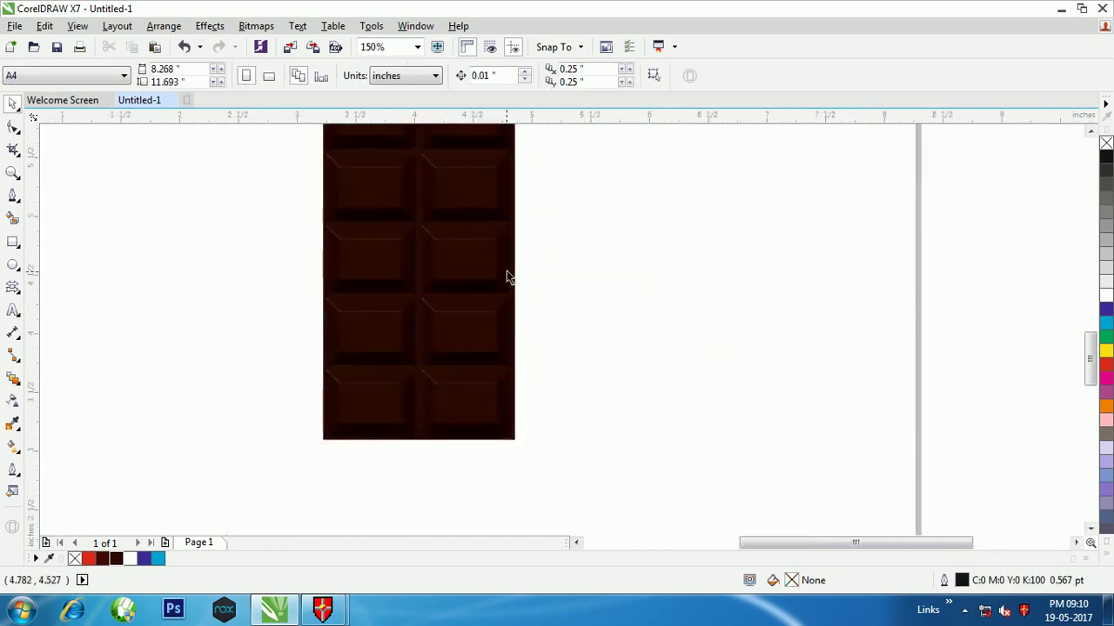
Step: Bring the Cadbury logo image from the desktop onto the page and scale it to about 1.9 × 0.98 inches beside the bar
{"action": "right_click", "coordinate": [630, 279]}
{"action": "left_click", "coordinate": [648, 187]}
{"action": "left_click", "coordinate": [1062, 9]}
{"action": "left_click_drag", "start_coordinate": [146, 549], "coordinate": [736, 393]}
{"action": "scroll", "coordinate": [622, 392], "scroll_direction": "down", "scroll_amount": 4}
{"action": "left_click_drag", "start_coordinate": [623, 392], "coordinate": [496, 340]}
{"action": "scroll", "coordinate": [496, 339], "scroll_direction": "up", "scroll_amount": 5}
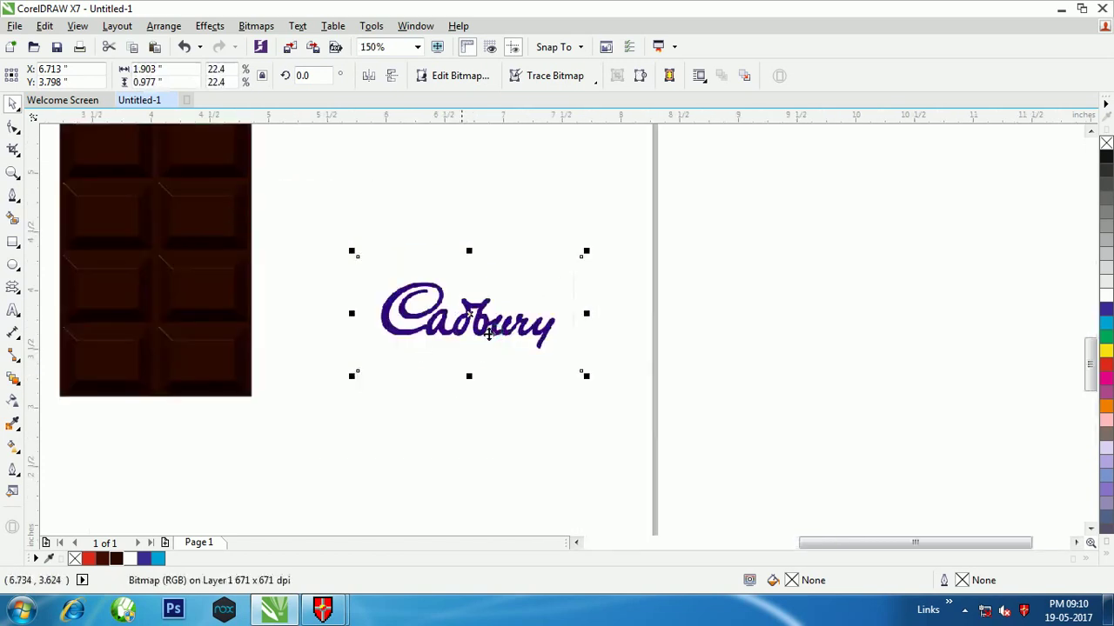
Step: Trace the Cadbury logo bitmap as outline line art, specifying the sampled background colour and removing it from the entire image
{"action": "left_click", "coordinate": [562, 75]}
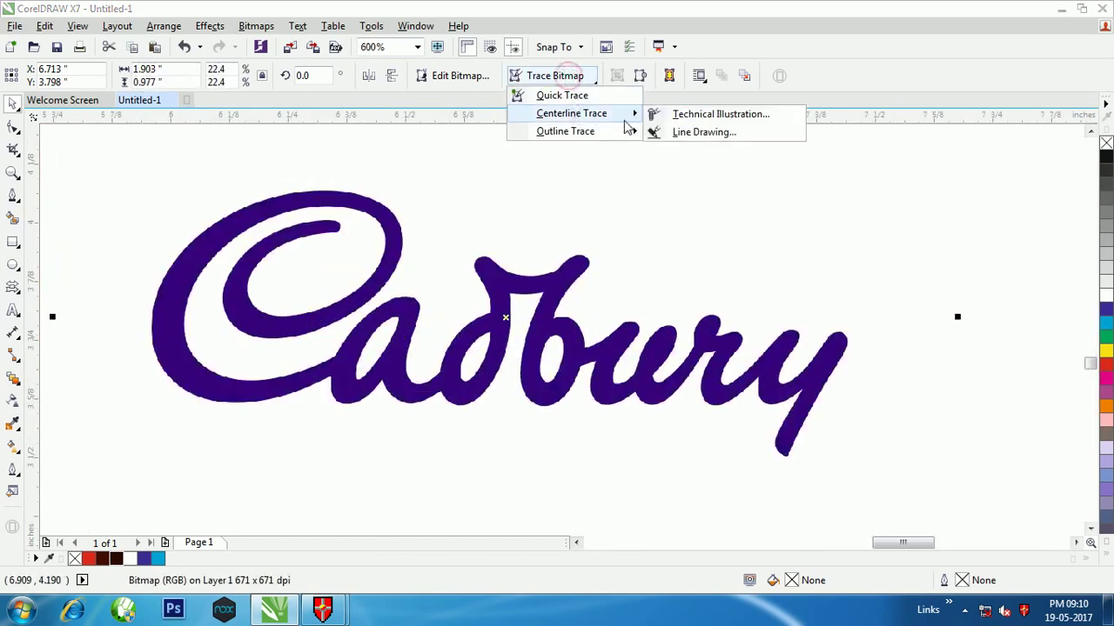
{"action": "mouse_move", "coordinate": [567, 130]}
{"action": "left_click", "coordinate": [688, 133]}
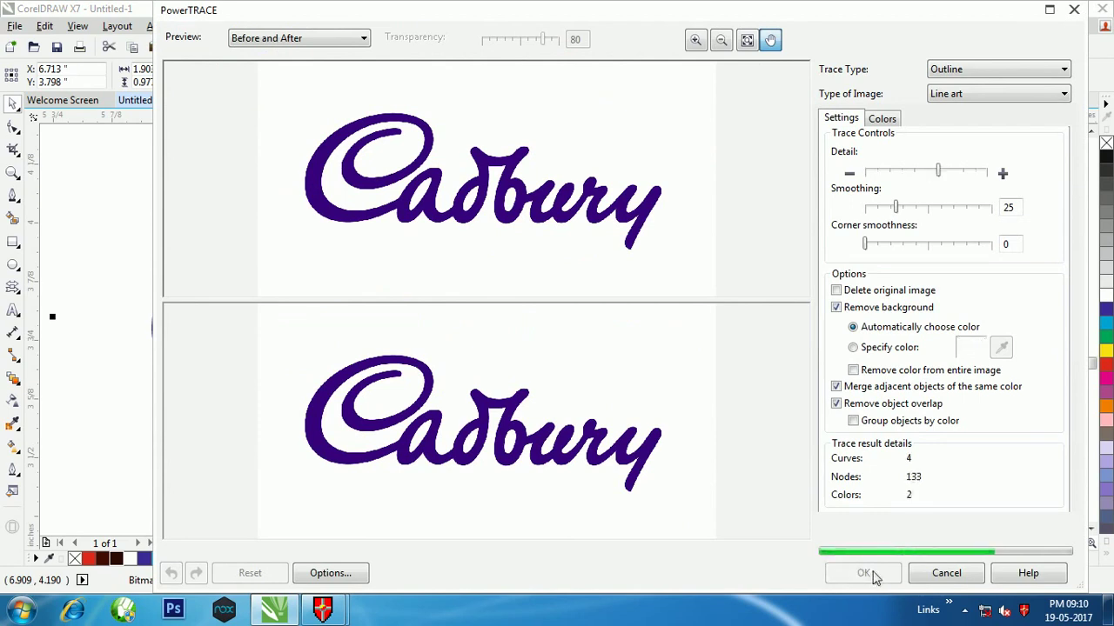
{"action": "left_click", "coordinate": [853, 347]}
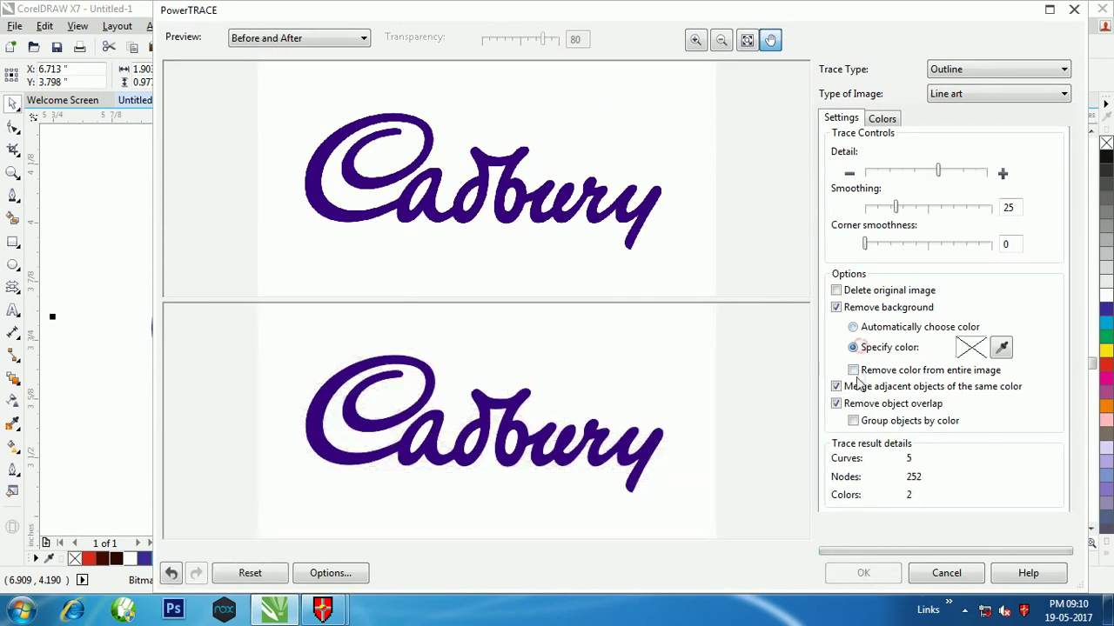
{"action": "left_click", "coordinate": [854, 370]}
{"action": "left_click", "coordinate": [1000, 348]}
{"action": "left_click", "coordinate": [643, 372]}
{"action": "left_click", "coordinate": [861, 573]}
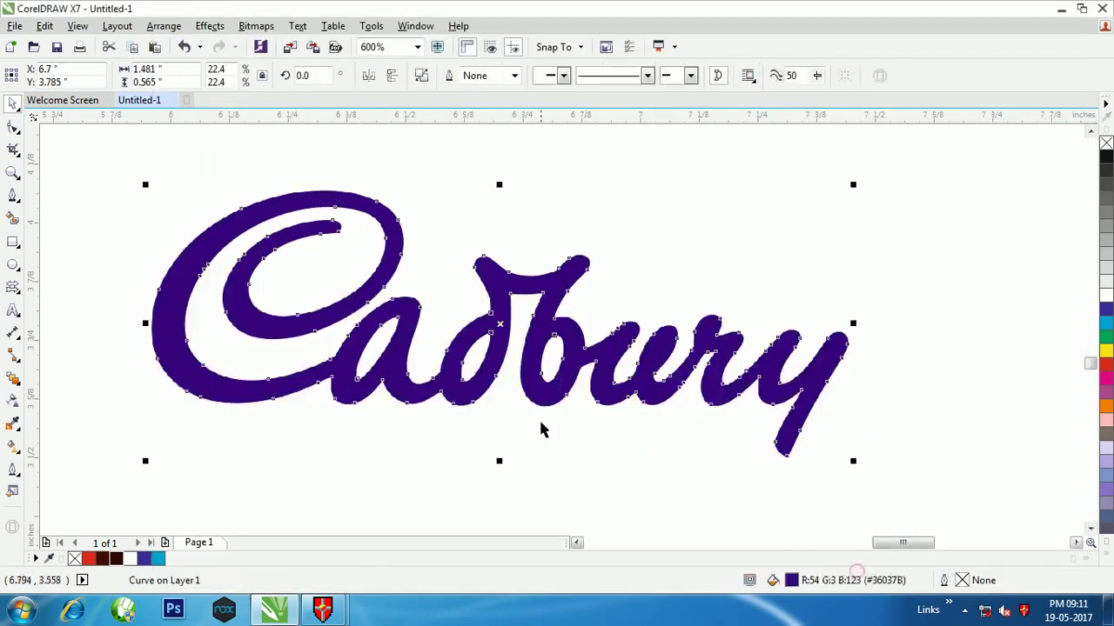
Step: Move the traced logo curve off the original Cadbury bitmap and delete that bitmap
{"action": "scroll", "coordinate": [514, 383], "scroll_direction": "down", "scroll_amount": 2}
{"action": "left_click_drag", "start_coordinate": [514, 385], "coordinate": [326, 373]}
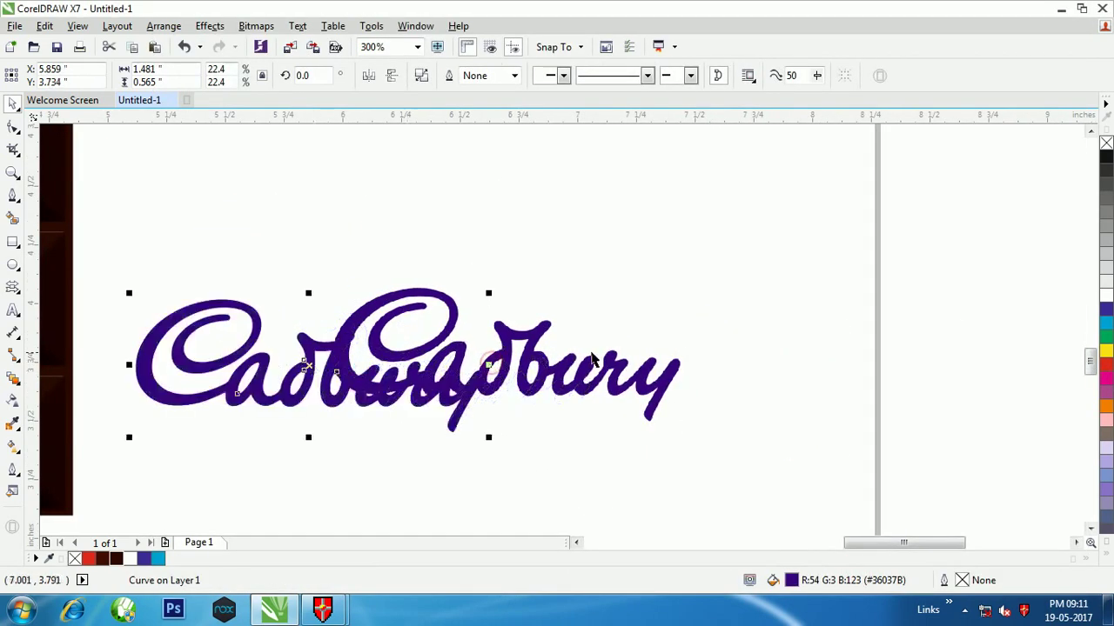
{"action": "left_click", "coordinate": [596, 357]}
{"action": "key", "text": "Delete"}
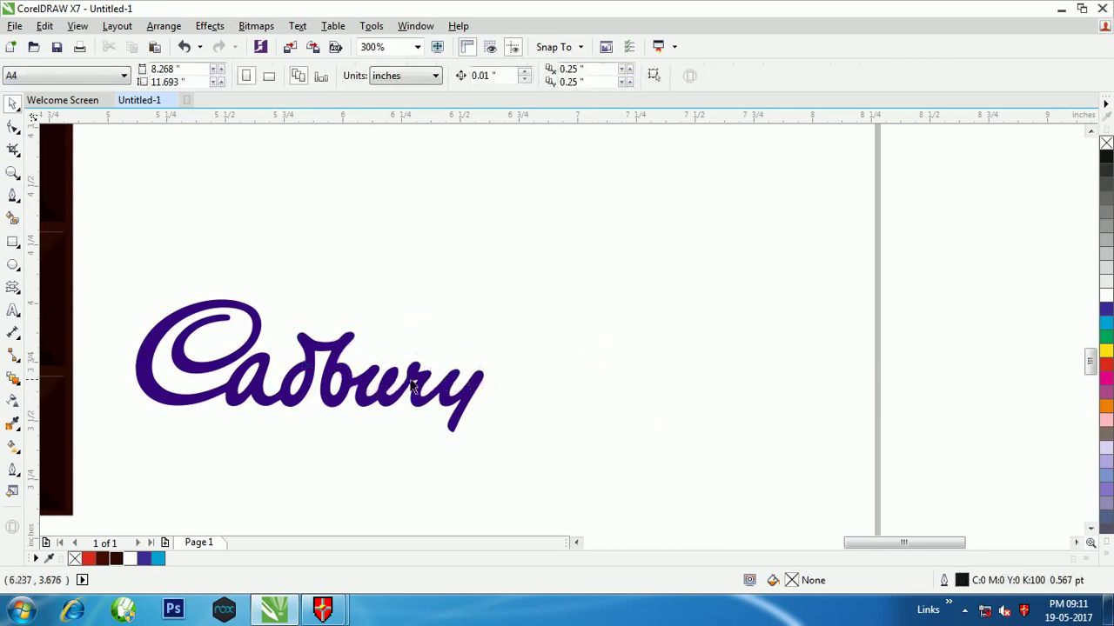
Step: Move the traced logo so it overlaps the chocolate bar's edge and fill it with dark brown C34 M100 Y82 K84
{"action": "left_click", "coordinate": [304, 391]}
{"action": "scroll", "coordinate": [153, 364], "scroll_direction": "up", "scroll_amount": 1}
{"action": "scroll", "coordinate": [150, 364], "scroll_direction": "down", "scroll_amount": 1}
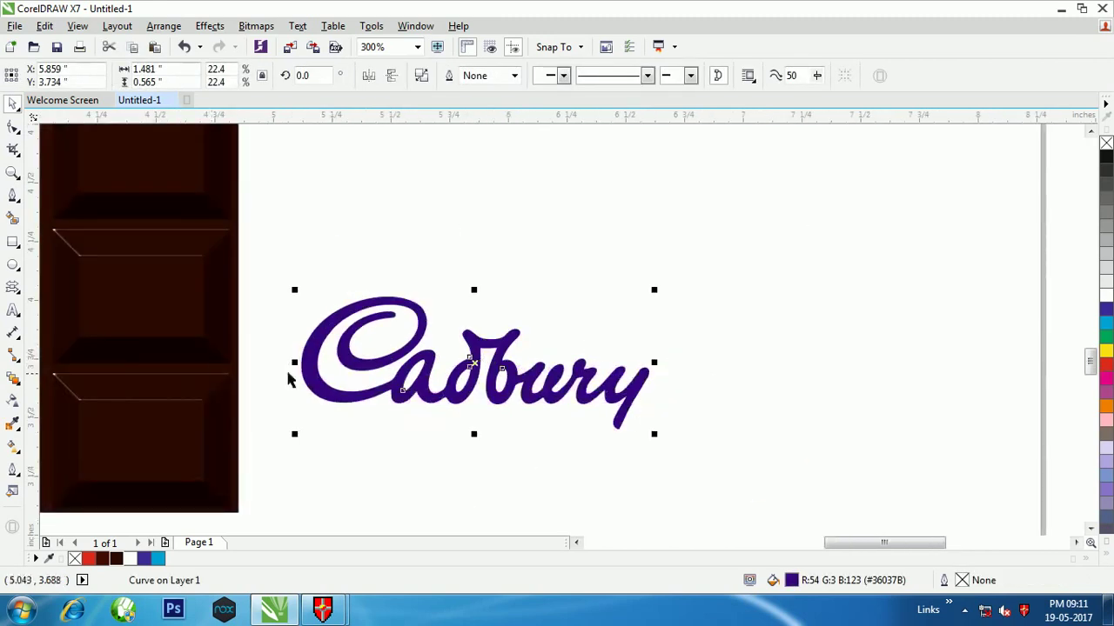
{"action": "left_click_drag", "start_coordinate": [308, 368], "coordinate": [165, 398]}
{"action": "left_click", "coordinate": [114, 559]}
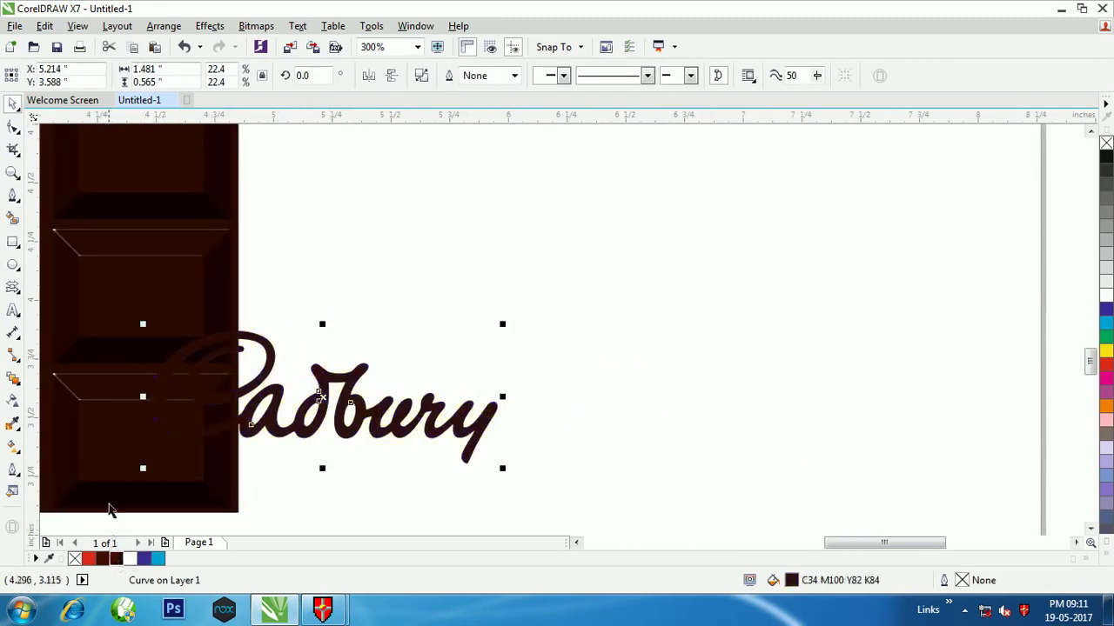
{"action": "scroll", "coordinate": [135, 450], "scroll_direction": "up", "scroll_amount": 1}
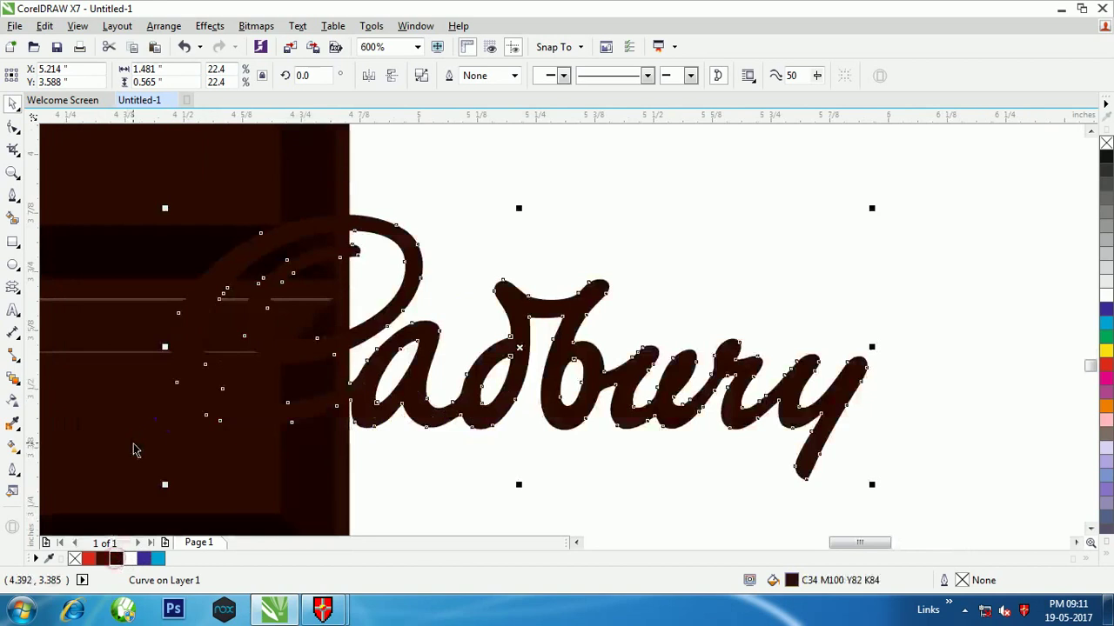
Step: Give the logo a 1 pt outline in brown C22 M100 Y89 K76 with round corners, behind the fill and scaling with the object
{"action": "right_click", "coordinate": [109, 559]}
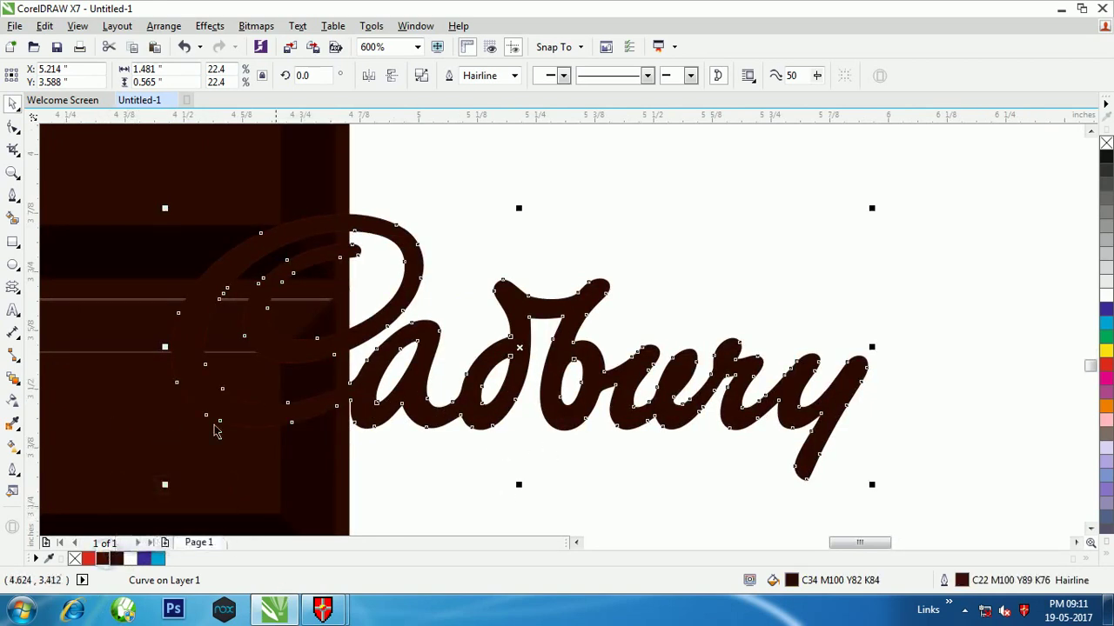
{"action": "double_click", "coordinate": [962, 581]}
{"action": "left_click", "coordinate": [426, 199]}
{"action": "type", "text": "1"}
{"action": "left_click", "coordinate": [570, 402]}
{"action": "left_click", "coordinate": [570, 422]}
{"action": "left_click", "coordinate": [501, 309]}
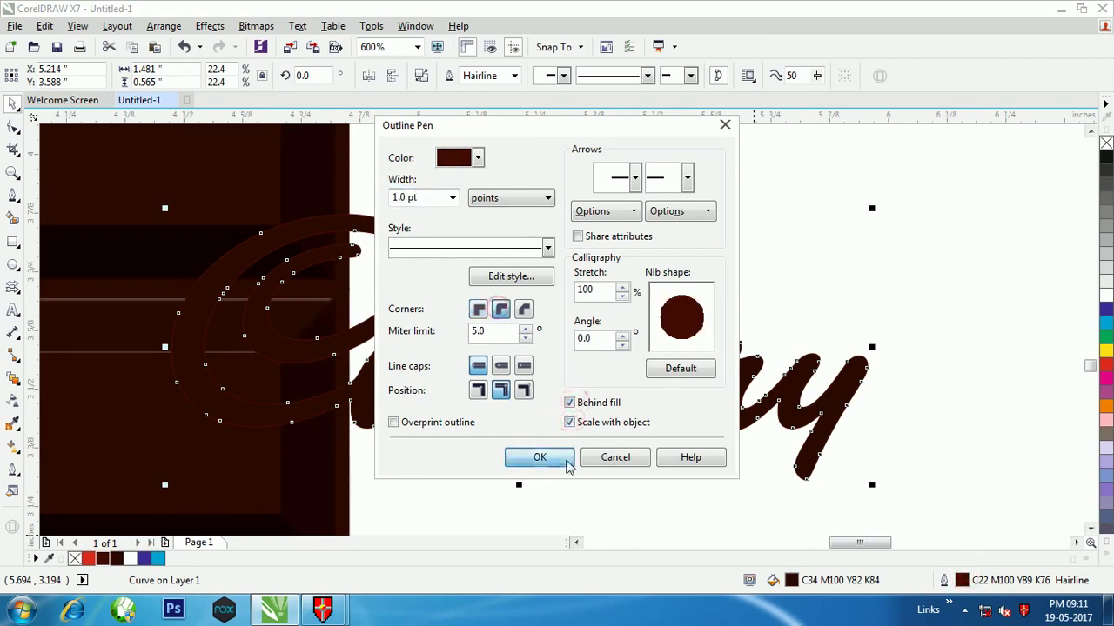
{"action": "left_click", "coordinate": [539, 457]}
Step: Set the logo's outline width to 2 pt and blend its colour with the darker brown to C26 M100 Y87 K79
{"action": "double_click", "coordinate": [962, 581]}
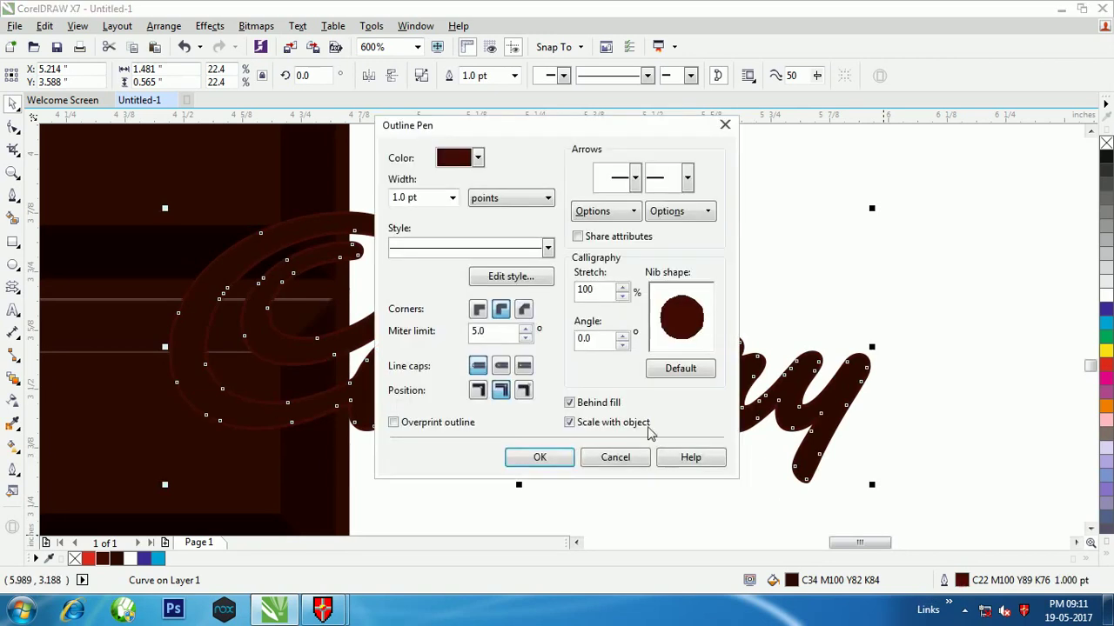
{"action": "left_click_drag", "start_coordinate": [421, 198], "coordinate": [341, 202]}
{"action": "type", "text": "2"}
{"action": "left_click", "coordinate": [537, 457]}
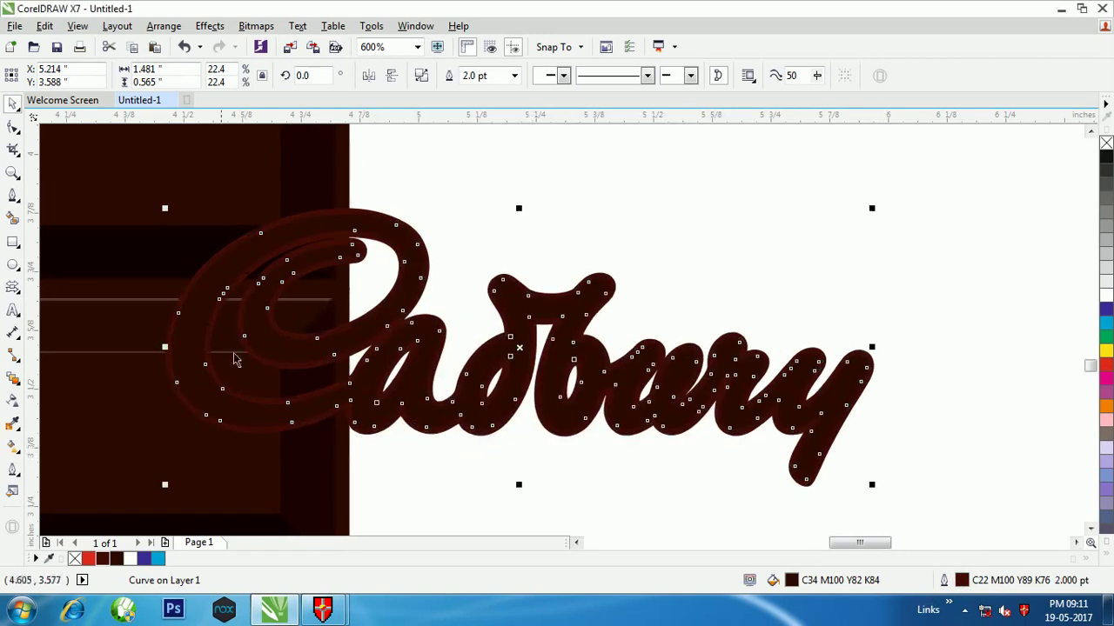
{"action": "scroll", "coordinate": [173, 331], "scroll_direction": "up", "scroll_amount": 2}
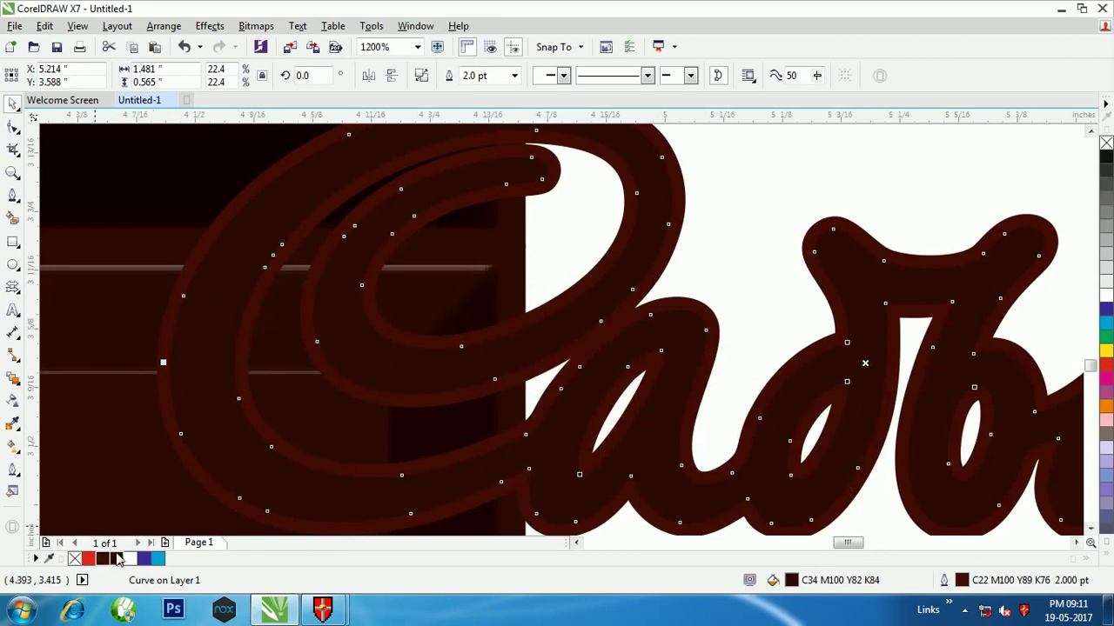
{"action": "right_click", "coordinate": [120, 561]}
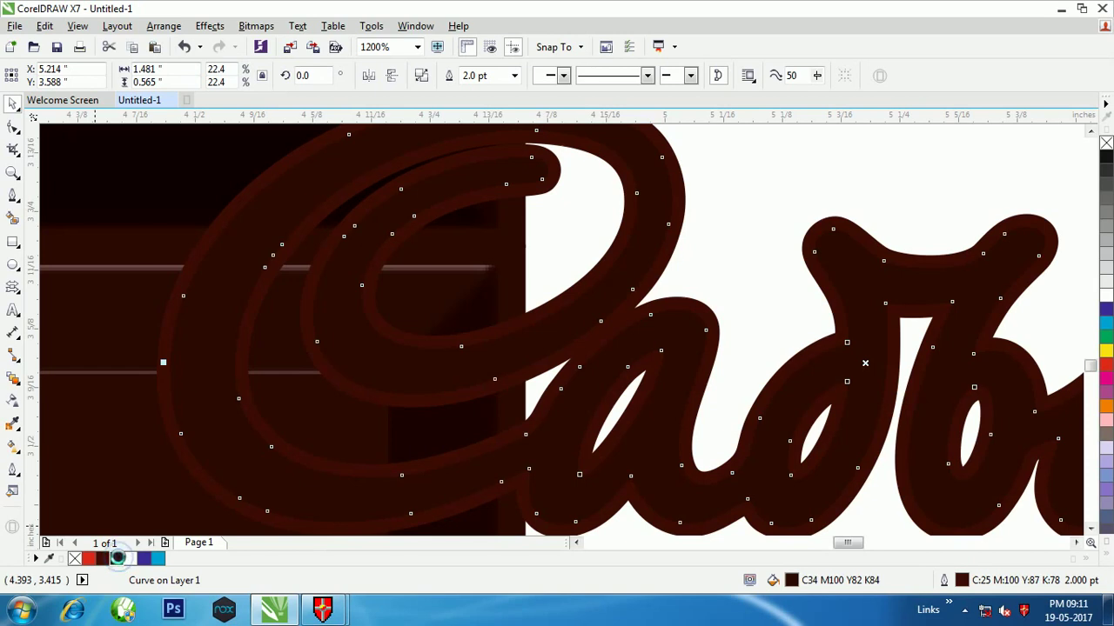
{"action": "scroll", "coordinate": [359, 404], "scroll_direction": "down", "scroll_amount": 4}
{"action": "scroll", "coordinate": [344, 400], "scroll_direction": "up", "scroll_amount": 2}
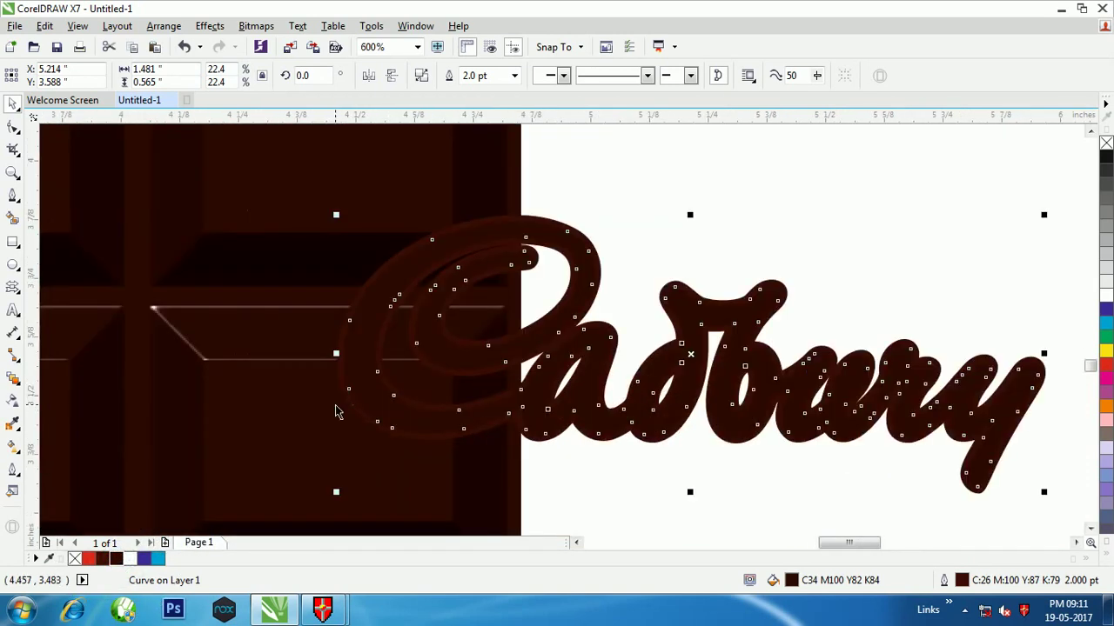
Step: Shrink the logo to about 0.413 × 0.158 inches and place it on the face of the bar's lower outer tile
{"action": "left_click_drag", "start_coordinate": [1044, 492], "coordinate": [593, 485]}
{"action": "left_click_drag", "start_coordinate": [438, 285], "coordinate": [305, 448]}
{"action": "scroll", "coordinate": [342, 355], "scroll_direction": "down", "scroll_amount": 2}
{"action": "scroll", "coordinate": [315, 387], "scroll_direction": "up", "scroll_amount": 1}
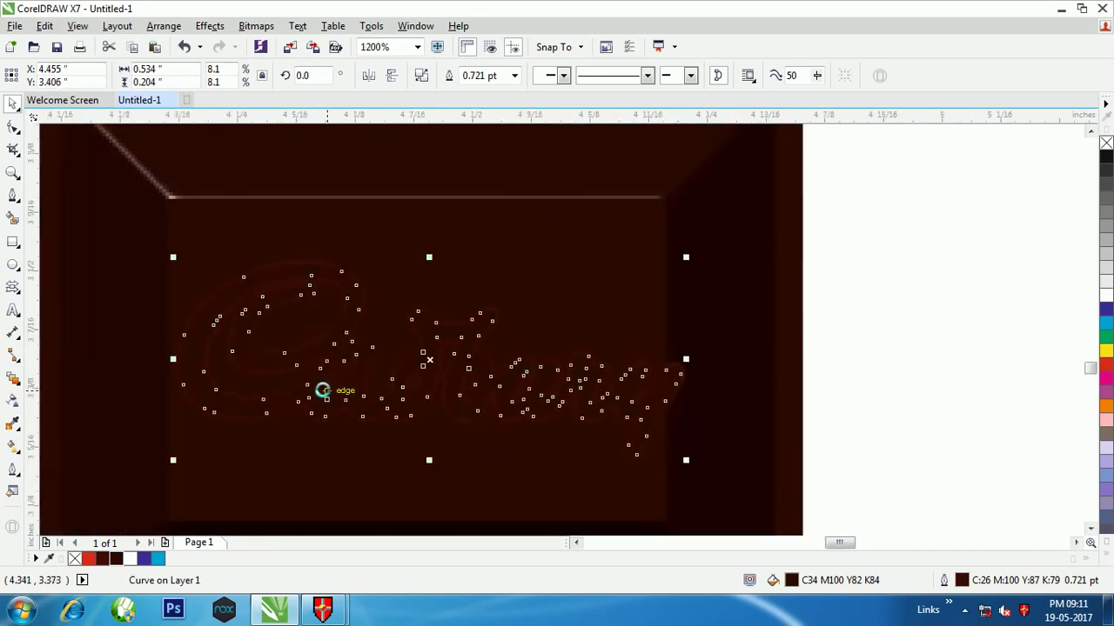
{"action": "left_click_drag", "start_coordinate": [687, 458], "coordinate": [572, 458]}
{"action": "left_click_drag", "start_coordinate": [401, 363], "coordinate": [426, 391]}
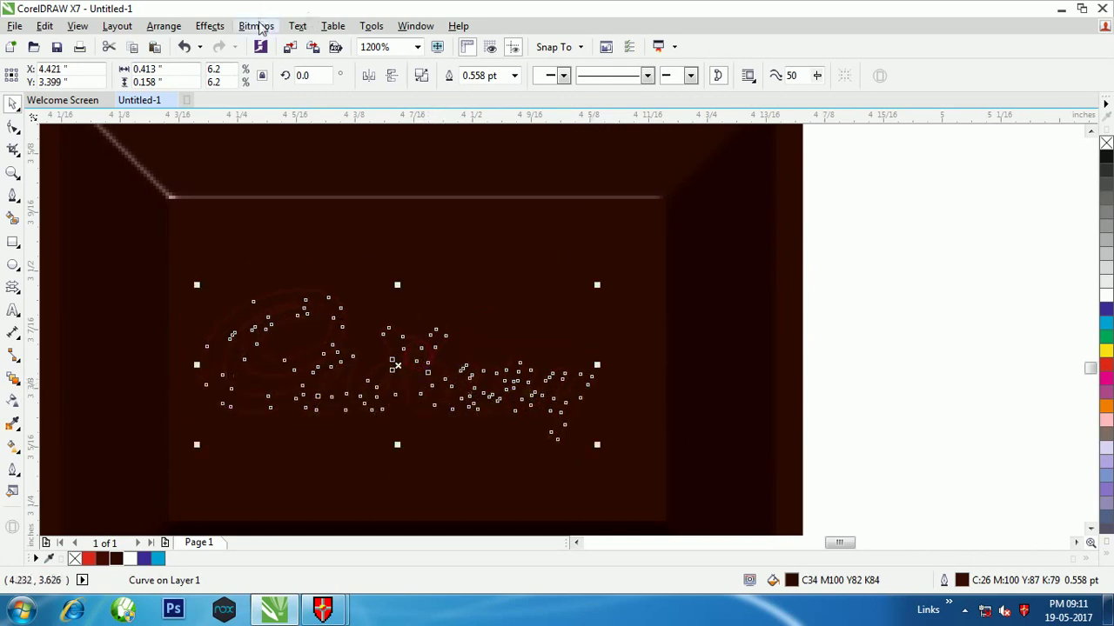
Step: Try converting the logo to a 1200 dpi CMYK bitmap with a transparent background and undo the conversion
{"action": "left_click", "coordinate": [256, 26]}
{"action": "left_click", "coordinate": [281, 42]}
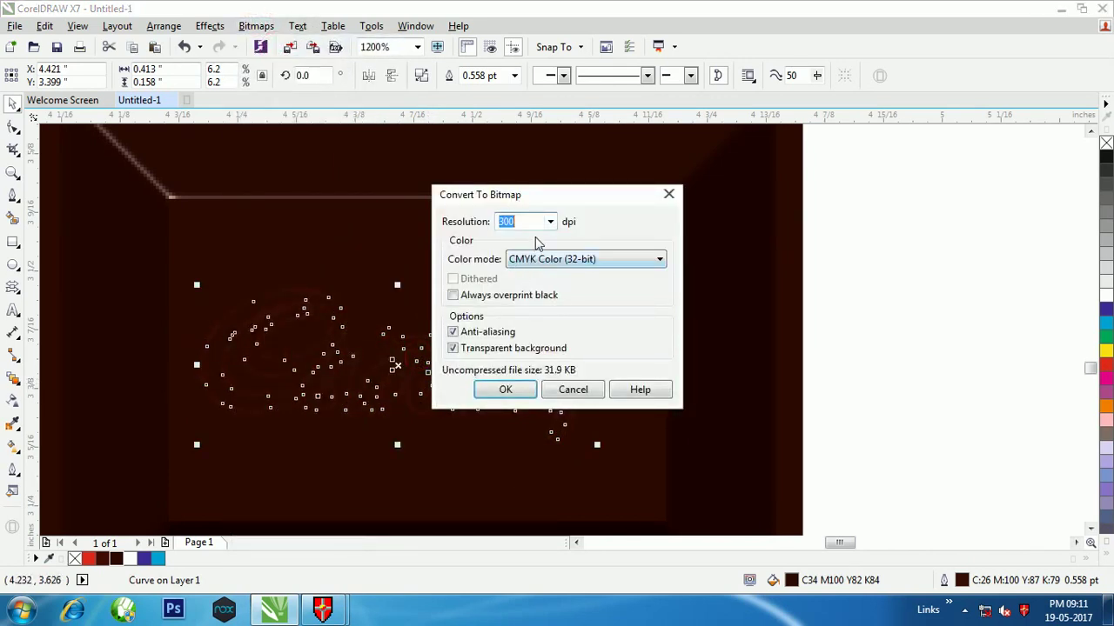
{"action": "type", "text": "1200"}
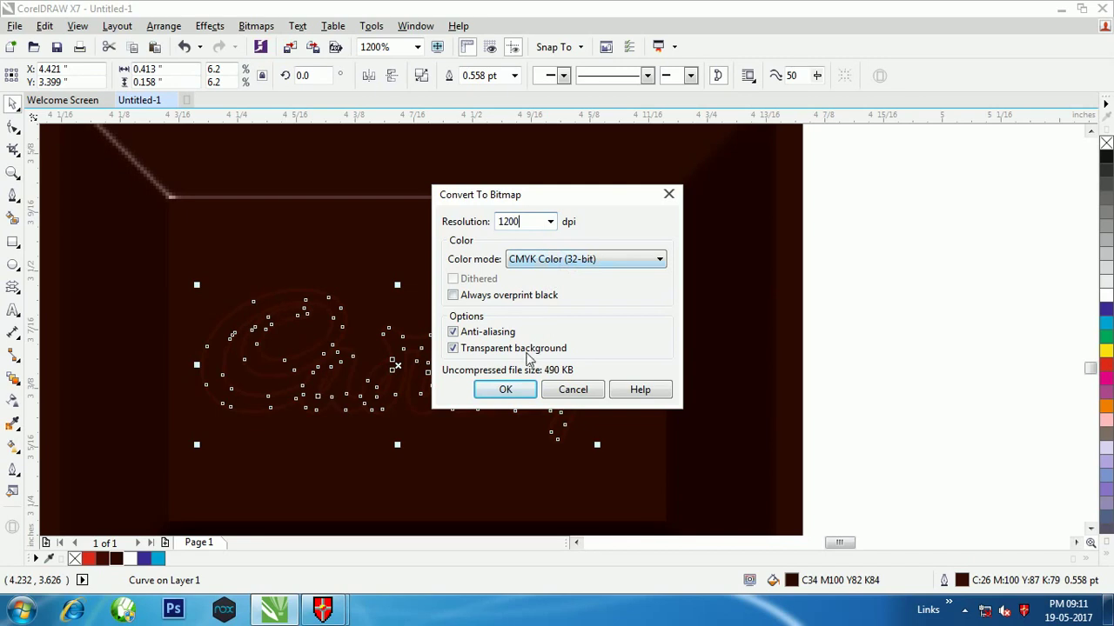
{"action": "left_click", "coordinate": [505, 390]}
{"action": "scroll", "coordinate": [300, 367], "scroll_direction": "up", "scroll_amount": 2}
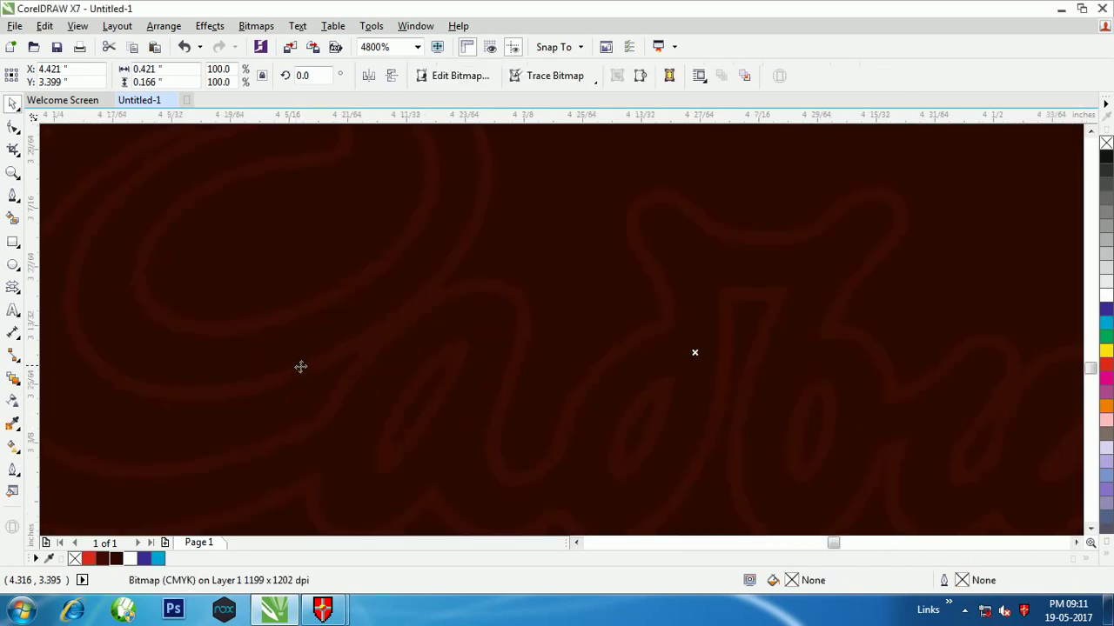
{"action": "scroll", "coordinate": [388, 342], "scroll_direction": "down", "scroll_amount": 1}
{"action": "key", "text": "ctrl+z"}
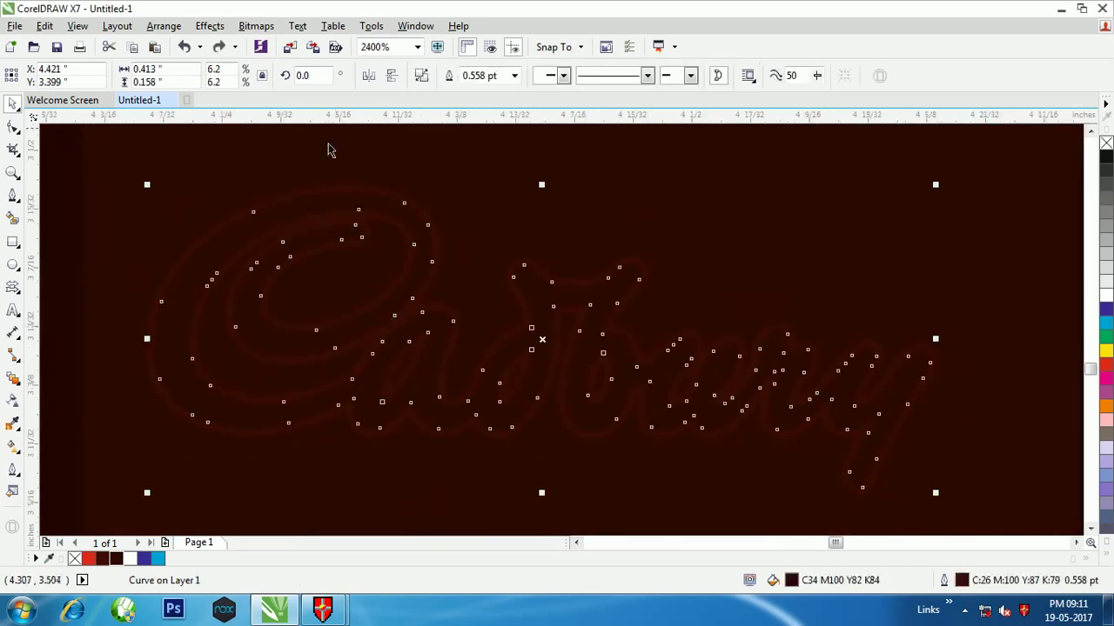
Step: Convert the logo to a CMYK Color (32-bit) bitmap at 1500 dpi with anti-aliasing and a transparent background
{"action": "left_click", "coordinate": [255, 25]}
{"action": "left_click", "coordinate": [310, 43]}
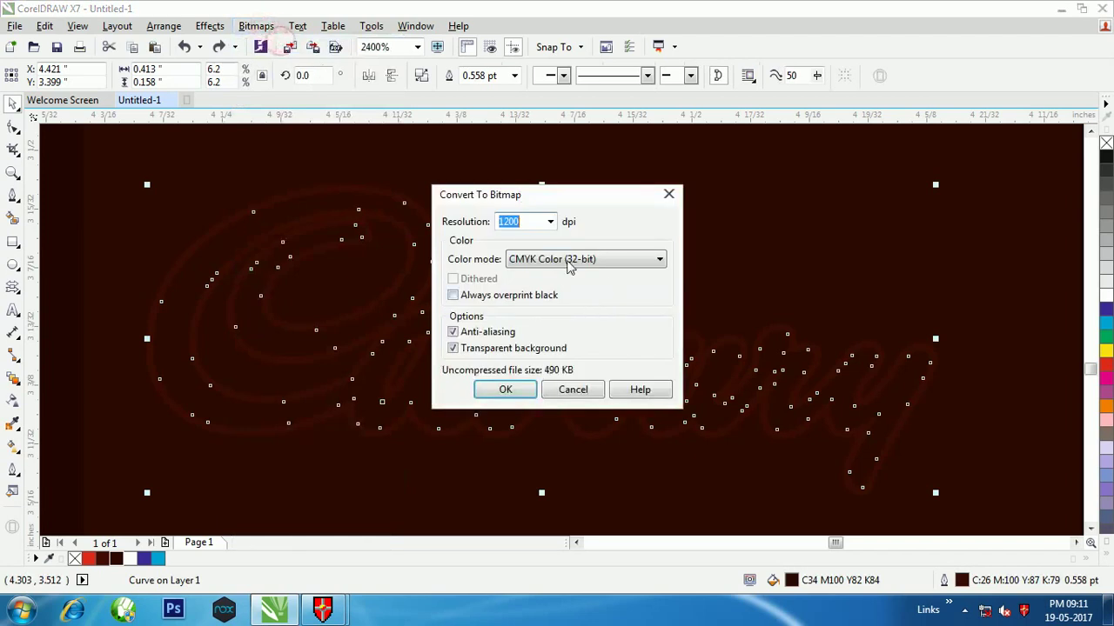
{"action": "type", "text": "1500"}
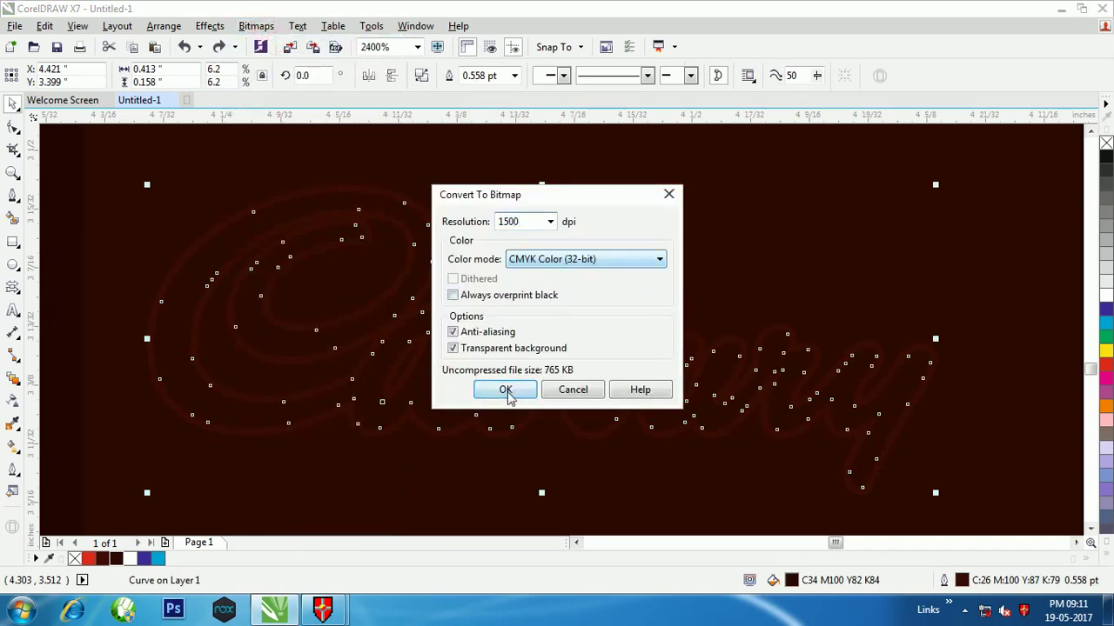
{"action": "left_click", "coordinate": [505, 390]}
{"action": "scroll", "coordinate": [348, 361], "scroll_direction": "up", "scroll_amount": 2}
{"action": "scroll", "coordinate": [353, 346], "scroll_direction": "down", "scroll_amount": 2}
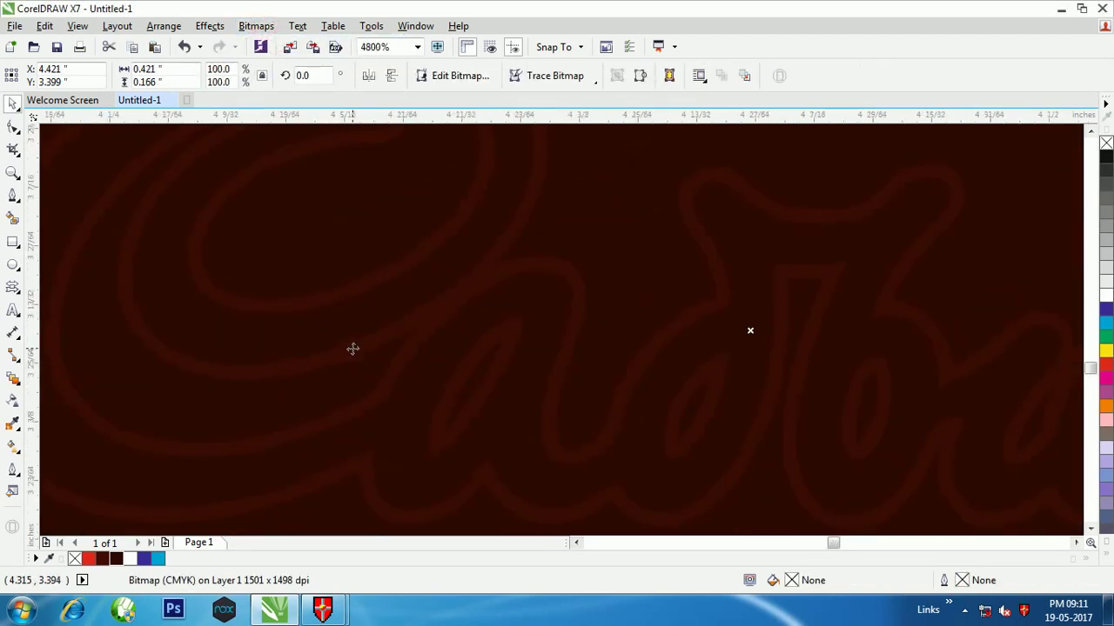
Step: Open the Plastic texture effect for the logo bitmap and set its smoothness to 36
{"action": "left_click", "coordinate": [256, 26]}
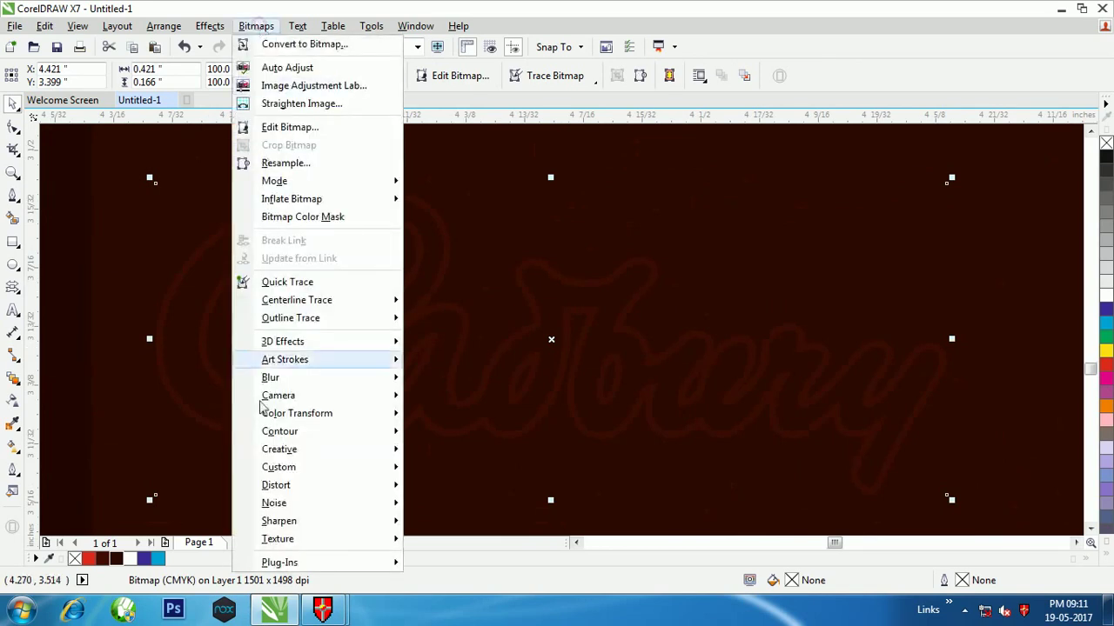
{"action": "mouse_move", "coordinate": [377, 538]}
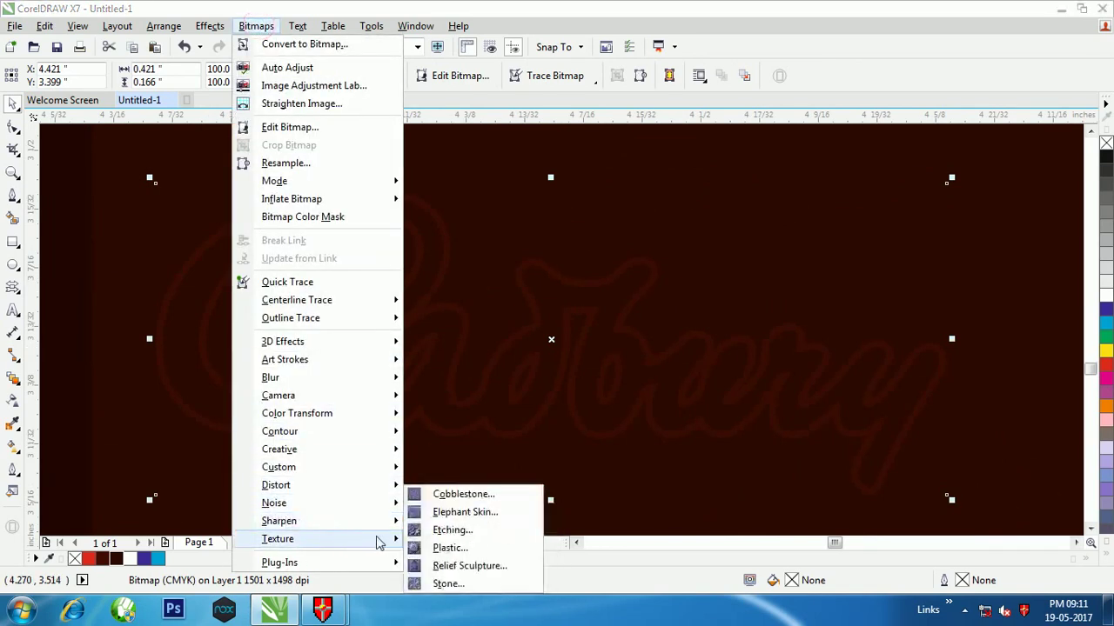
{"action": "left_click", "coordinate": [434, 547]}
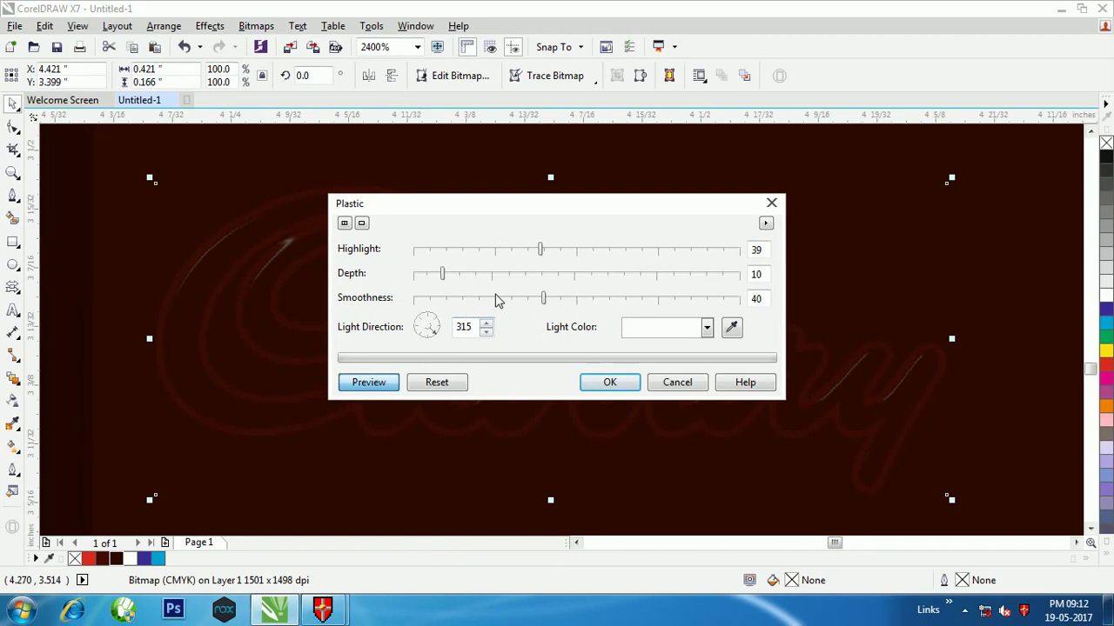
{"action": "left_click_drag", "start_coordinate": [550, 296], "coordinate": [567, 296]}
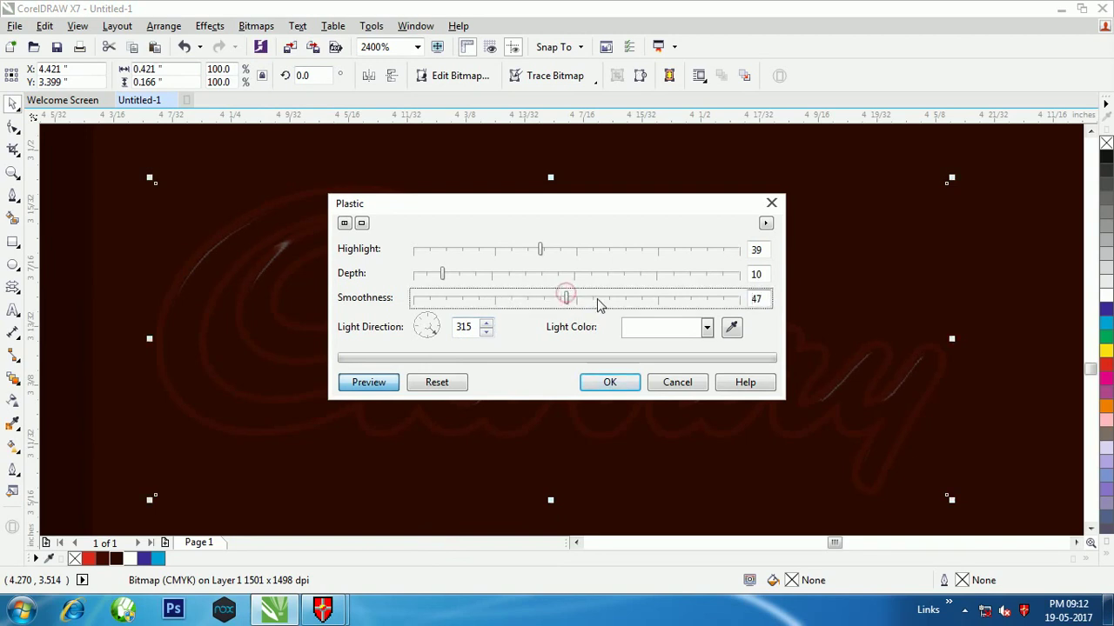
{"action": "left_click", "coordinate": [530, 298]}
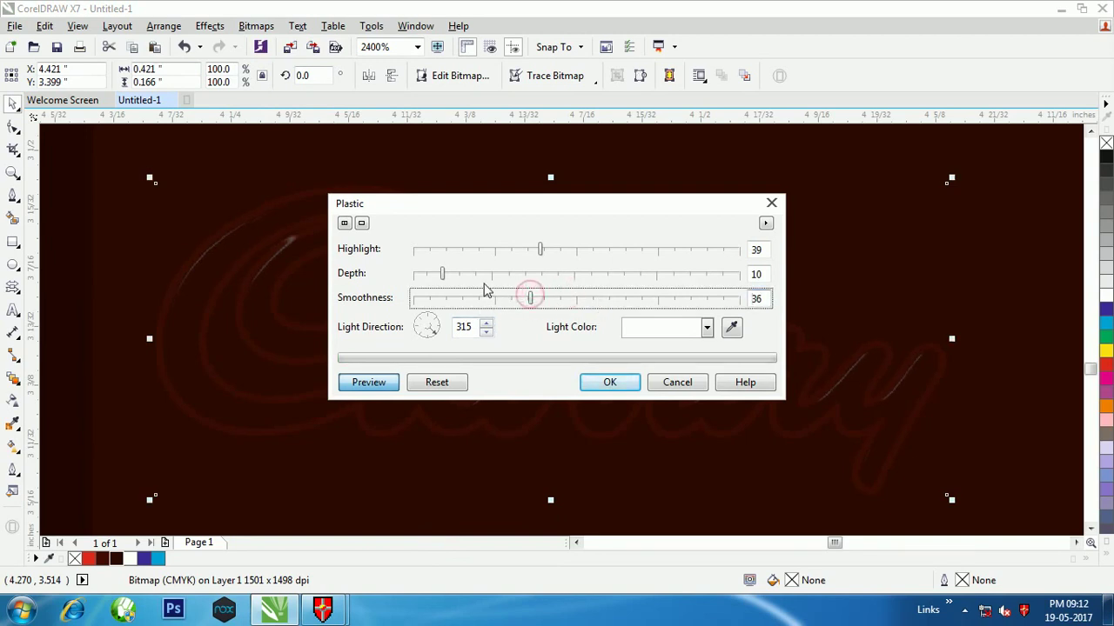
Step: Set the Plastic effect's depth to 46 and highlight to 92, adjust the light direction, apply it and deselect the logo
{"action": "left_click", "coordinate": [484, 275]}
{"action": "left_click_drag", "start_coordinate": [486, 277], "coordinate": [570, 277]}
{"action": "left_click", "coordinate": [489, 250]}
{"action": "left_click_drag", "start_coordinate": [675, 253], "coordinate": [705, 252]}
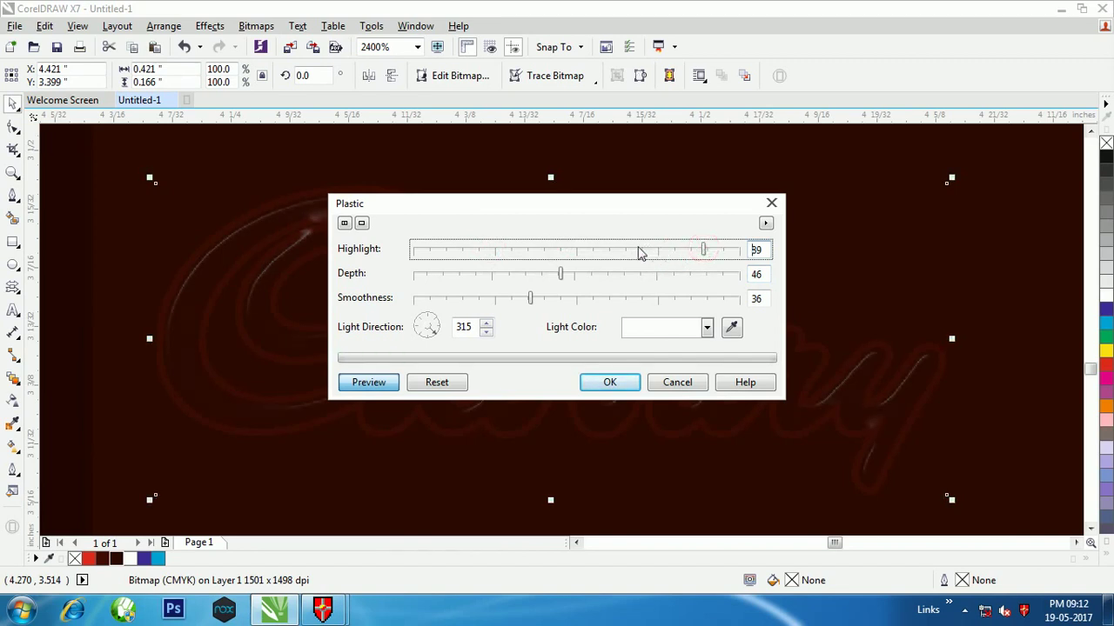
{"action": "left_click", "coordinate": [714, 252]}
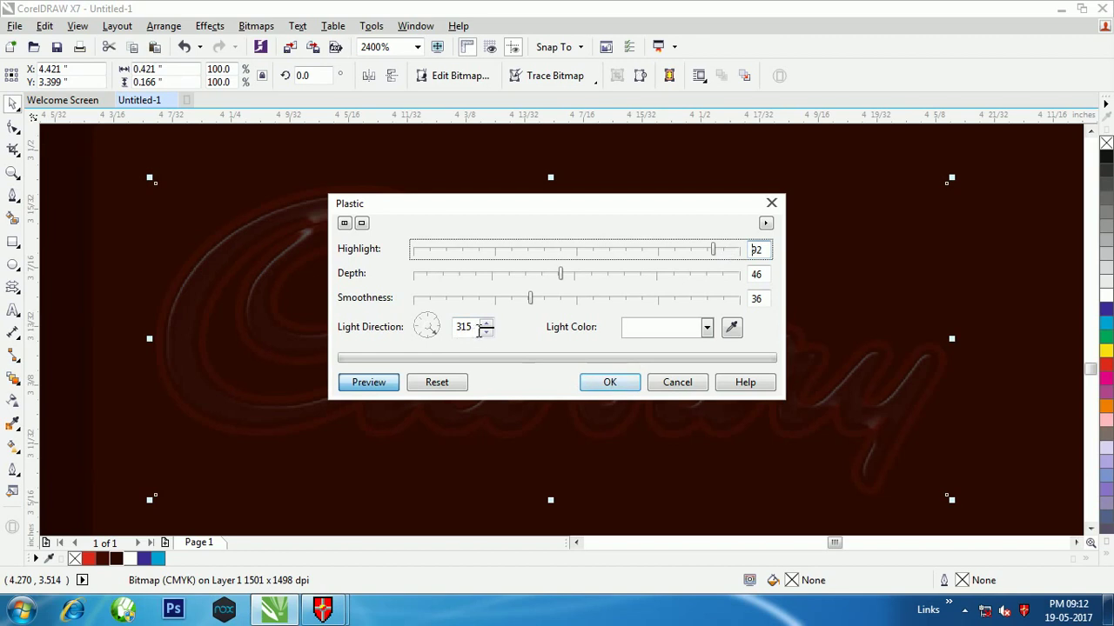
{"action": "left_click_drag", "start_coordinate": [433, 338], "coordinate": [445, 328]}
{"action": "left_click", "coordinate": [601, 383]}
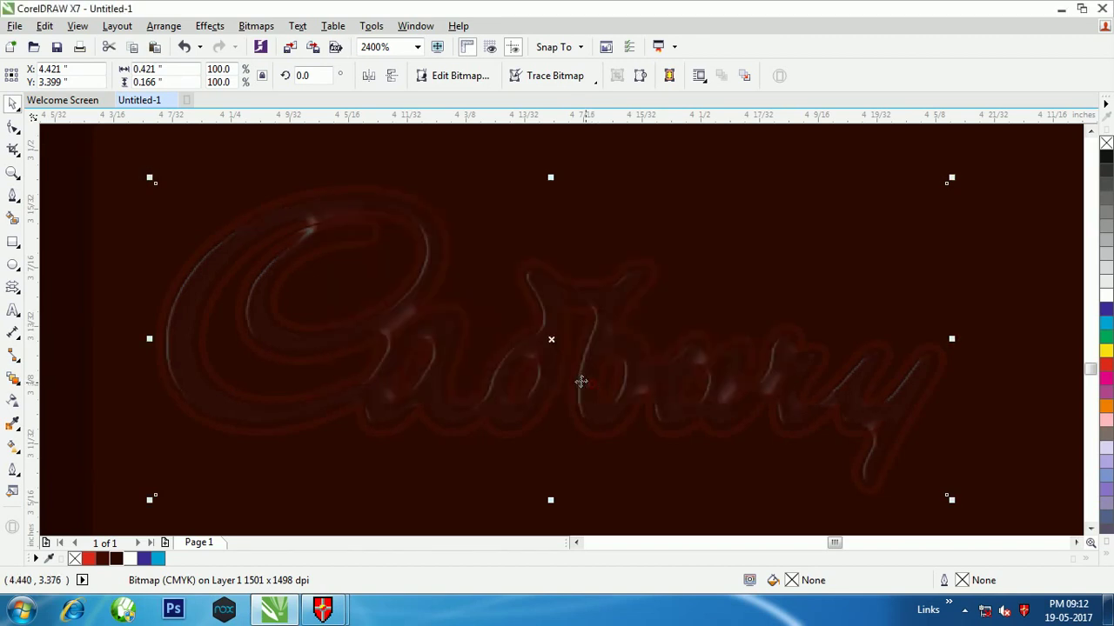
{"action": "scroll", "coordinate": [591, 385], "scroll_direction": "down", "scroll_amount": 3}
{"action": "scroll", "coordinate": [597, 355], "scroll_direction": "up", "scroll_amount": 2}
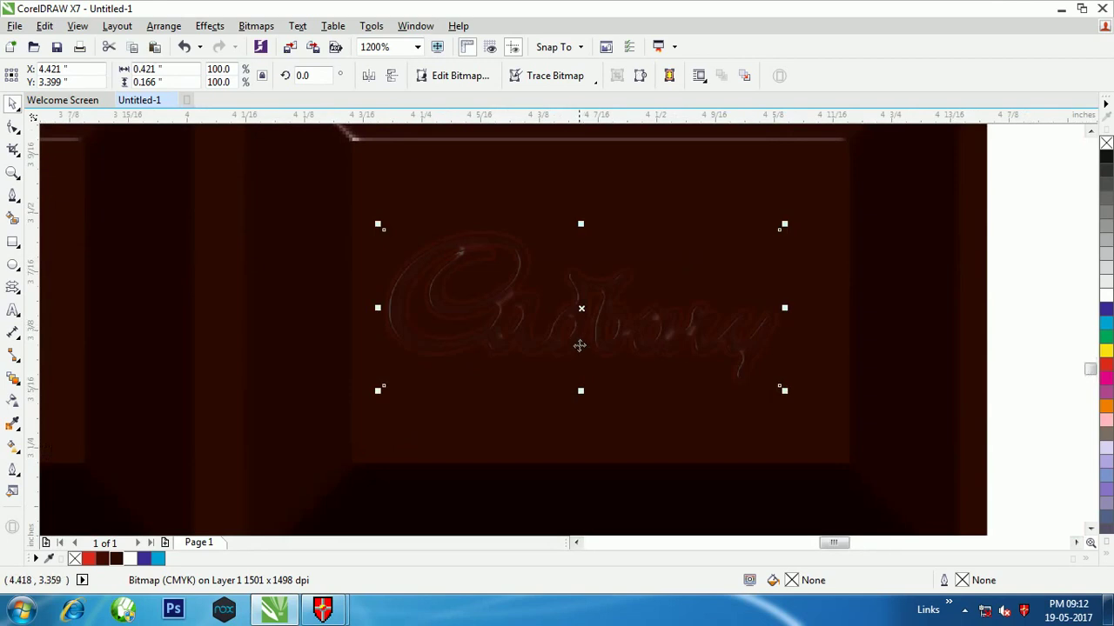
{"action": "scroll", "coordinate": [581, 342], "scroll_direction": "down", "scroll_amount": 1}
{"action": "left_click", "coordinate": [879, 378]}
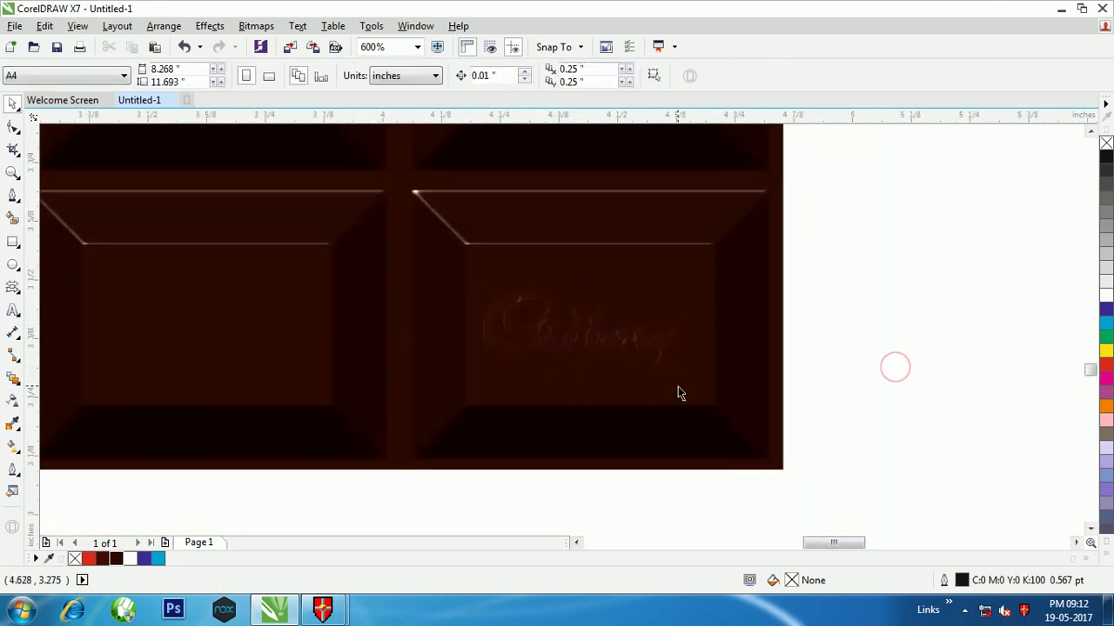
Step: Move the embossed logo bitmap off the chocolate bar onto the blank page beside its upper-left tiles
{"action": "scroll", "coordinate": [711, 466], "scroll_direction": "down", "scroll_amount": 2}
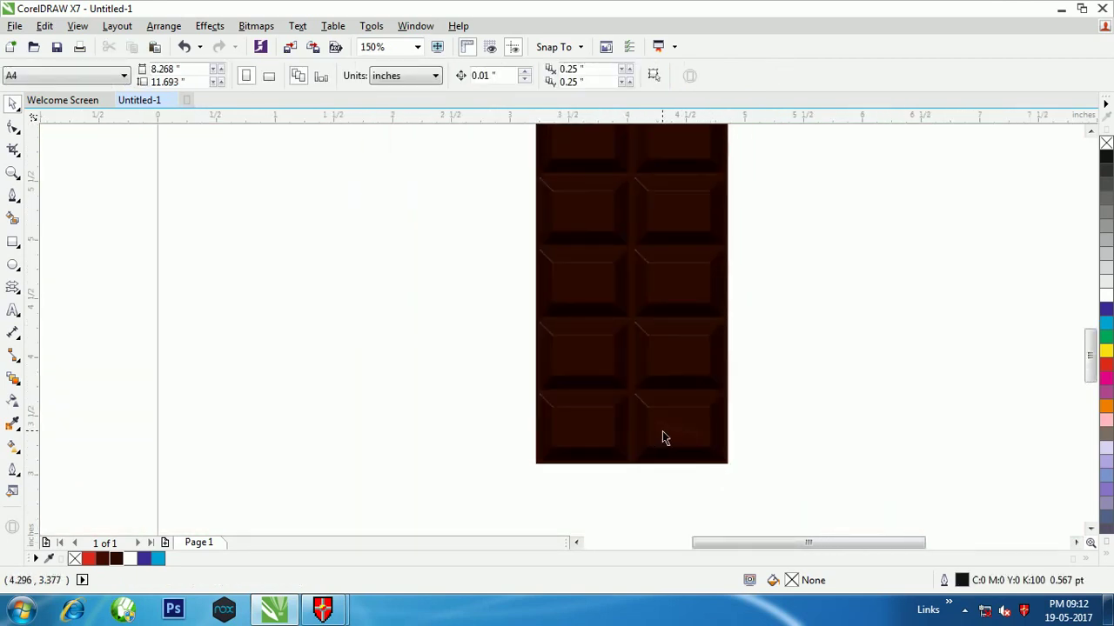
{"action": "left_click", "coordinate": [666, 438]}
{"action": "scroll", "coordinate": [674, 439], "scroll_direction": "down", "scroll_amount": 1}
{"action": "scroll", "coordinate": [688, 429], "scroll_direction": "up", "scroll_amount": 1}
{"action": "left_click_drag", "start_coordinate": [707, 467], "coordinate": [508, 200]}
Step: Ungroup the chocolate bar and delete every tile except the top-left one
{"action": "left_click", "coordinate": [671, 174]}
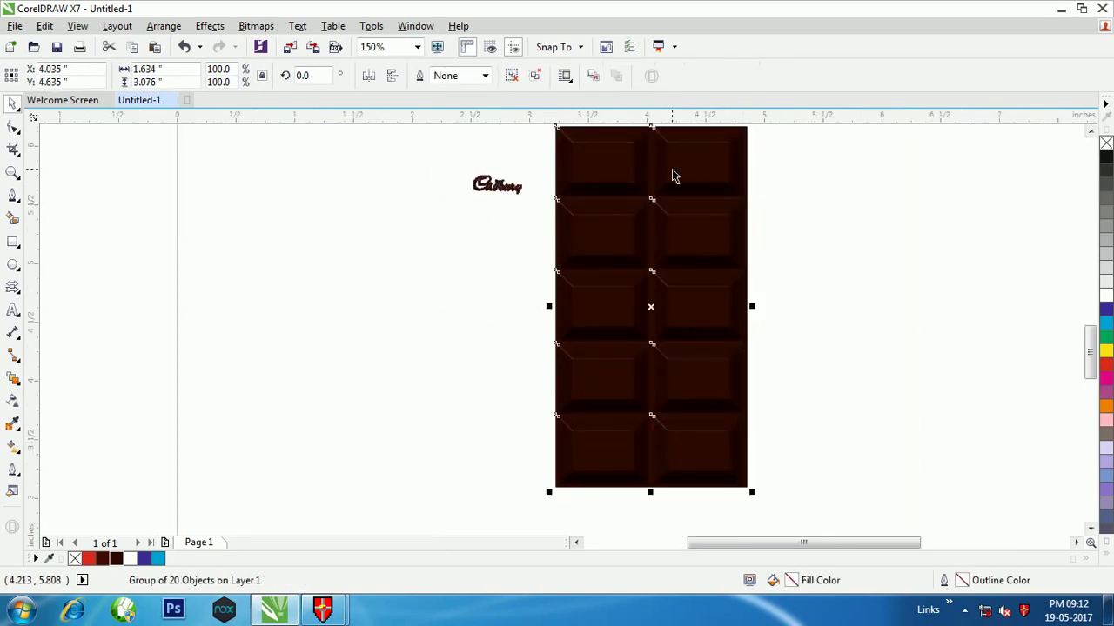
{"action": "right_click", "coordinate": [672, 171]}
{"action": "left_click", "coordinate": [719, 241]}
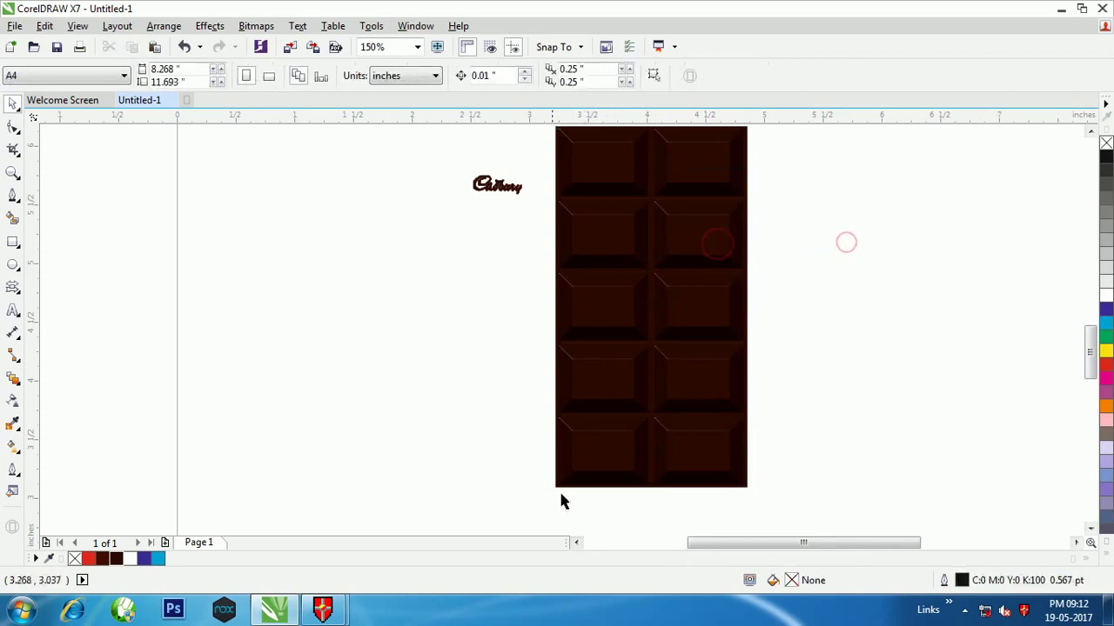
{"action": "left_click_drag", "start_coordinate": [497, 513], "coordinate": [807, 203]}
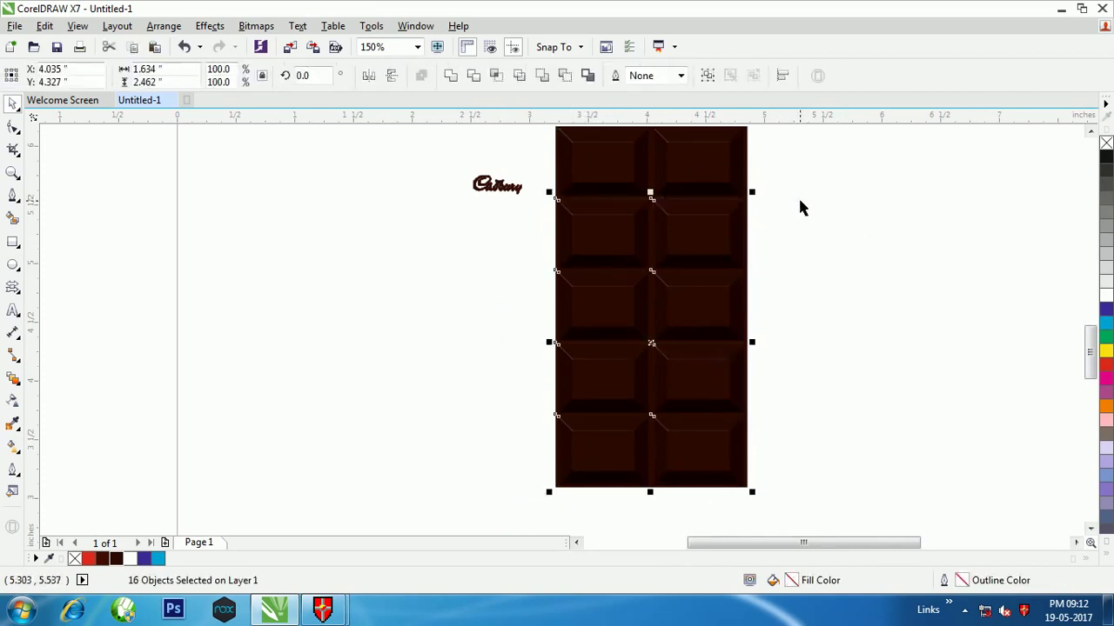
{"action": "key", "text": "Delete"}
{"action": "scroll", "coordinate": [740, 310], "scroll_direction": "down", "scroll_amount": 1}
{"action": "scroll", "coordinate": [707, 244], "scroll_direction": "up", "scroll_amount": 2}
{"action": "left_click_drag", "start_coordinate": [635, 173], "coordinate": [847, 353]}
{"action": "key", "text": "Delete"}
Step: Place the logo bitmap on the remaining tile's raised face and rotate it 30 degrees counterclockwise
{"action": "scroll", "coordinate": [409, 263], "scroll_direction": "up", "scroll_amount": 1}
{"action": "left_click_drag", "start_coordinate": [296, 353], "coordinate": [722, 253]}
{"action": "scroll", "coordinate": [795, 224], "scroll_direction": "up", "scroll_amount": 1}
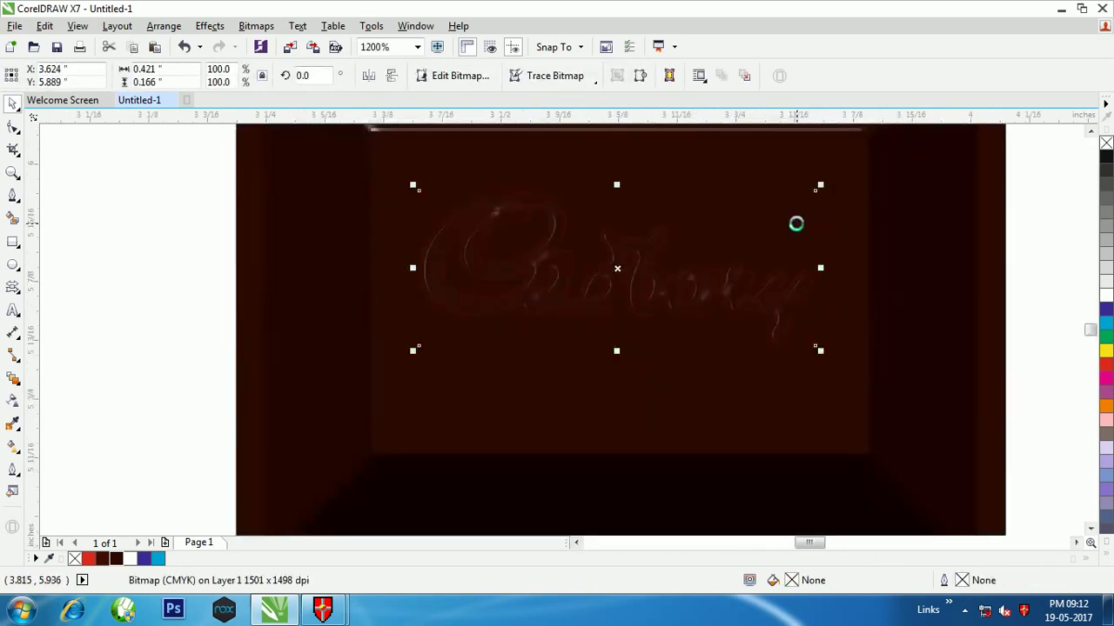
{"action": "left_click", "coordinate": [657, 281]}
{"action": "left_click_drag", "start_coordinate": [413, 352], "coordinate": [446, 434]}
{"action": "left_click_drag", "start_coordinate": [399, 400], "coordinate": [431, 443]}
Step: Shift the rotated logo to the centre of the tile's raised face and deselect it
{"action": "scroll", "coordinate": [368, 339], "scroll_direction": "down", "scroll_amount": 2}
{"action": "scroll", "coordinate": [423, 323], "scroll_direction": "up", "scroll_amount": 2}
{"action": "left_click", "coordinate": [432, 324]}
{"action": "left_click_drag", "start_coordinate": [435, 325], "coordinate": [421, 341]}
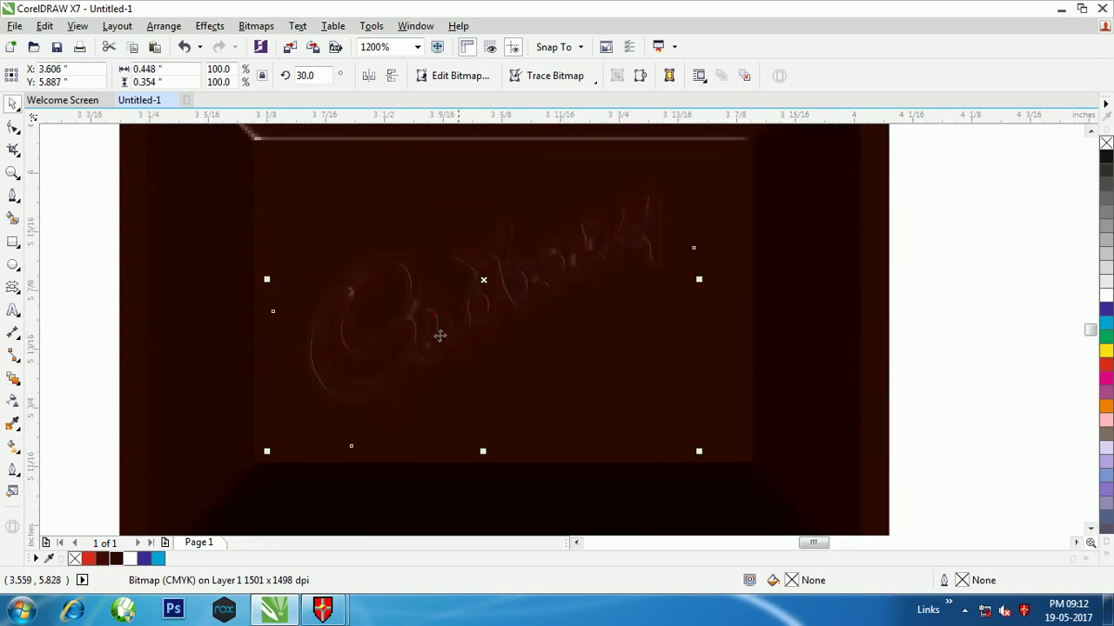
{"action": "left_click_drag", "start_coordinate": [479, 317], "coordinate": [489, 316]}
{"action": "scroll", "coordinate": [360, 273], "scroll_direction": "down", "scroll_amount": 2}
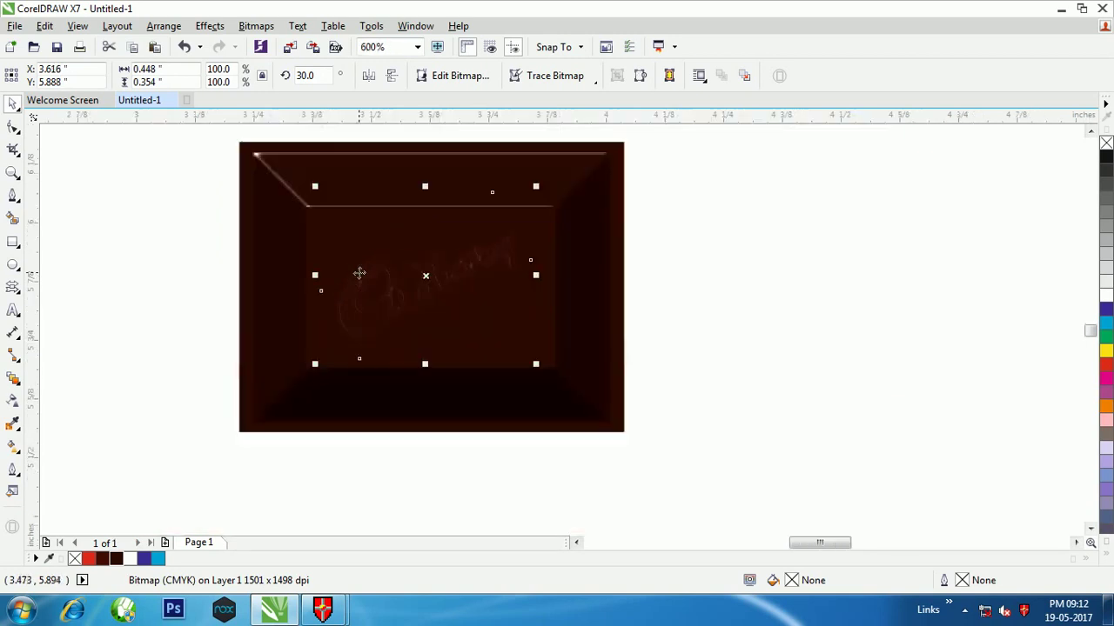
{"action": "left_click", "coordinate": [205, 272]}
Step: Group the tile with its logo and place a copy of the group directly to its right
{"action": "scroll", "coordinate": [216, 261], "scroll_direction": "down", "scroll_amount": 2}
{"action": "left_click_drag", "start_coordinate": [238, 207], "coordinate": [528, 439]}
{"action": "key", "text": "ctrl+g"}
{"action": "scroll", "coordinate": [415, 313], "scroll_direction": "up", "scroll_amount": 2}
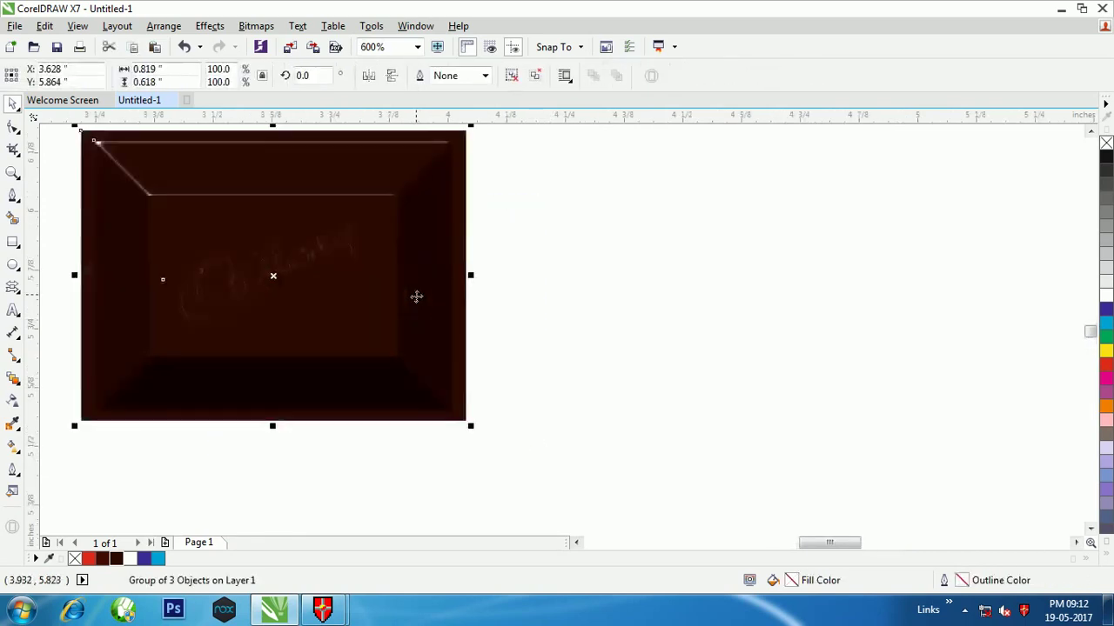
{"action": "left_click_drag", "start_coordinate": [284, 271], "coordinate": [665, 296]}
Step: Copy the pair of logo tiles directly below and repeat the copy three times to form five rows
{"action": "scroll", "coordinate": [482, 294], "scroll_direction": "down", "scroll_amount": 2}
{"action": "left_click_drag", "start_coordinate": [213, 181], "coordinate": [550, 343]}
{"action": "scroll", "coordinate": [456, 298], "scroll_direction": "up", "scroll_amount": 2}
{"action": "left_click_drag", "start_coordinate": [459, 203], "coordinate": [458, 472]}
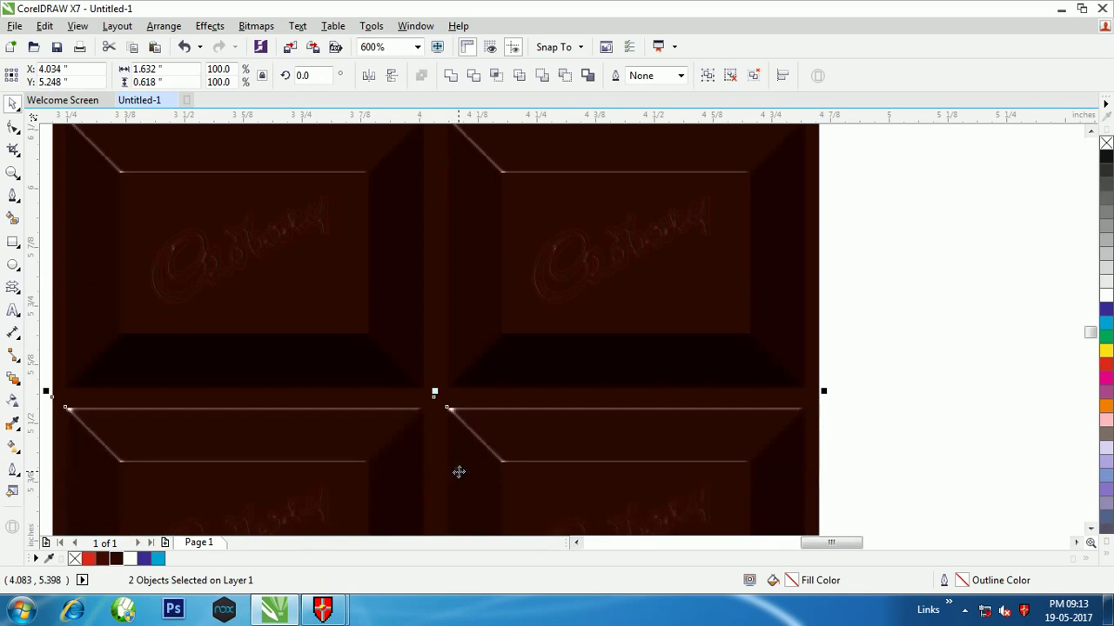
{"action": "scroll", "coordinate": [420, 308], "scroll_direction": "down", "scroll_amount": 4}
{"action": "key", "text": "ctrl+r"}
{"action": "key", "text": "ctrl+r"}
{"action": "key", "text": "ctrl+r"}
Step: Group all ten logo tiles into one chocolate bar and deselect it
{"action": "scroll", "coordinate": [392, 281], "scroll_direction": "down", "scroll_amount": 2}
{"action": "left_click_drag", "start_coordinate": [306, 219], "coordinate": [500, 514]}
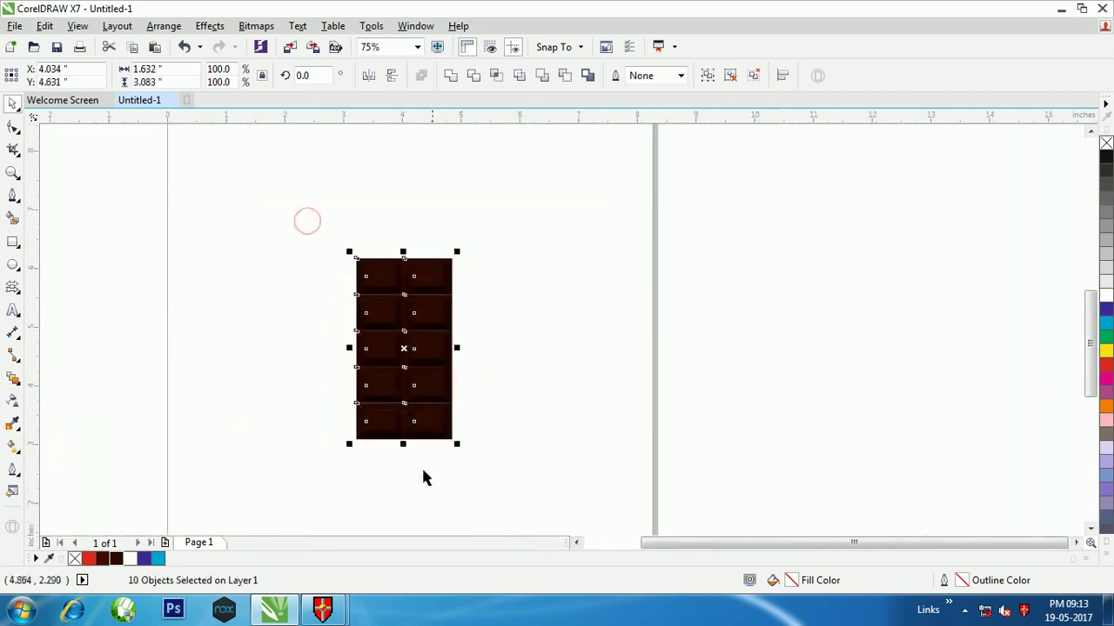
{"action": "scroll", "coordinate": [415, 426], "scroll_direction": "up", "scroll_amount": 4}
{"action": "key", "text": "ctrl+g"}
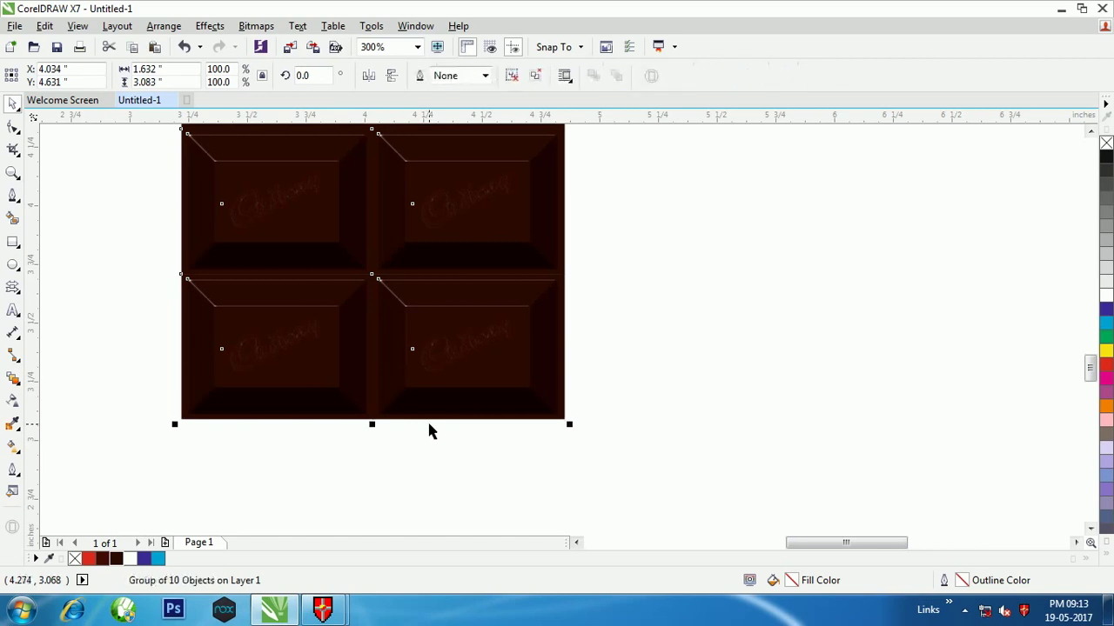
{"action": "left_click", "coordinate": [771, 417]}
Step: Draw a rectangle about 1.747 by 2.035 inches over the bar's lower three rows, extending slightly past its bottom edge
{"action": "scroll", "coordinate": [426, 433], "scroll_direction": "down", "scroll_amount": 4}
{"action": "scroll", "coordinate": [414, 394], "scroll_direction": "up", "scroll_amount": 2}
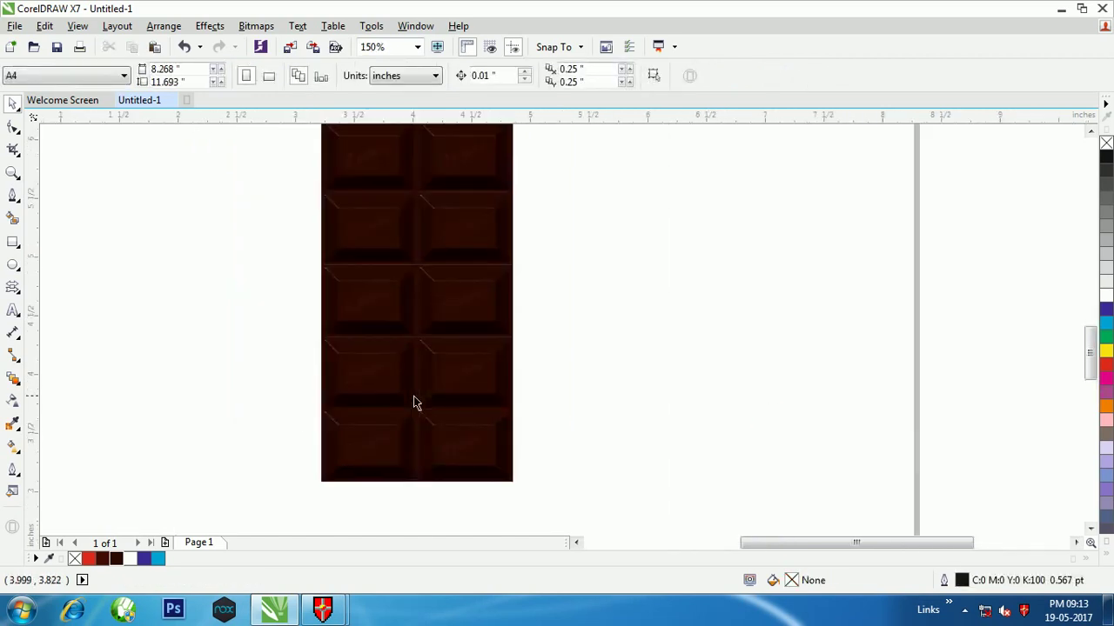
{"action": "left_click", "coordinate": [13, 244]}
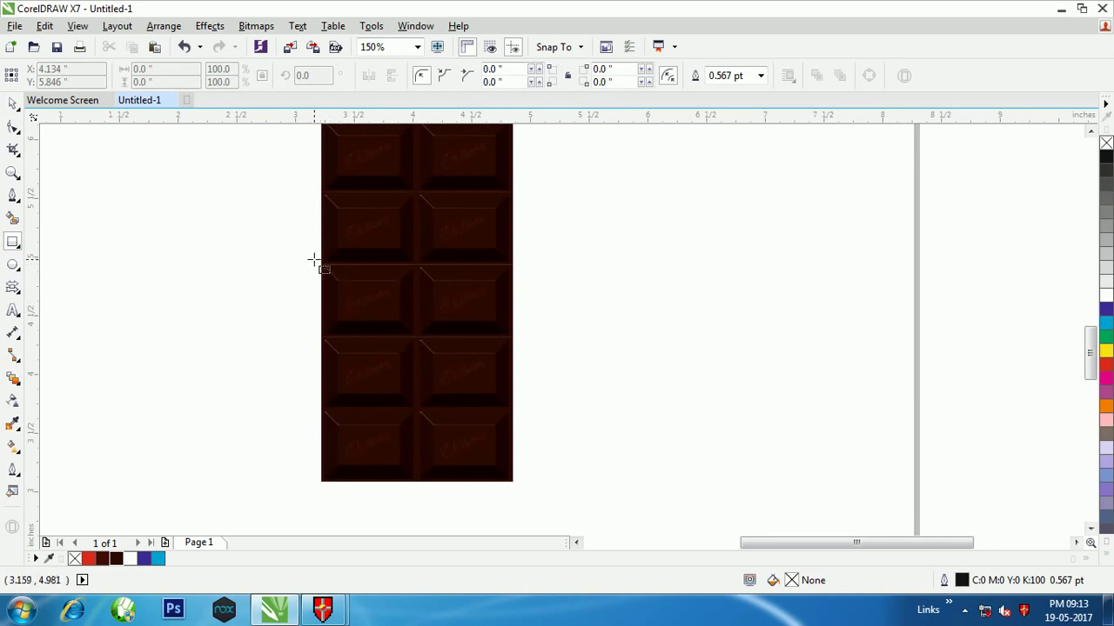
{"action": "left_click_drag", "start_coordinate": [320, 264], "coordinate": [526, 503]}
{"action": "left_click", "coordinate": [13, 105]}
Step: Centre the chocolate bar horizontally on the wrapper rectangle
{"action": "left_click", "coordinate": [354, 220], "text": "shift"}
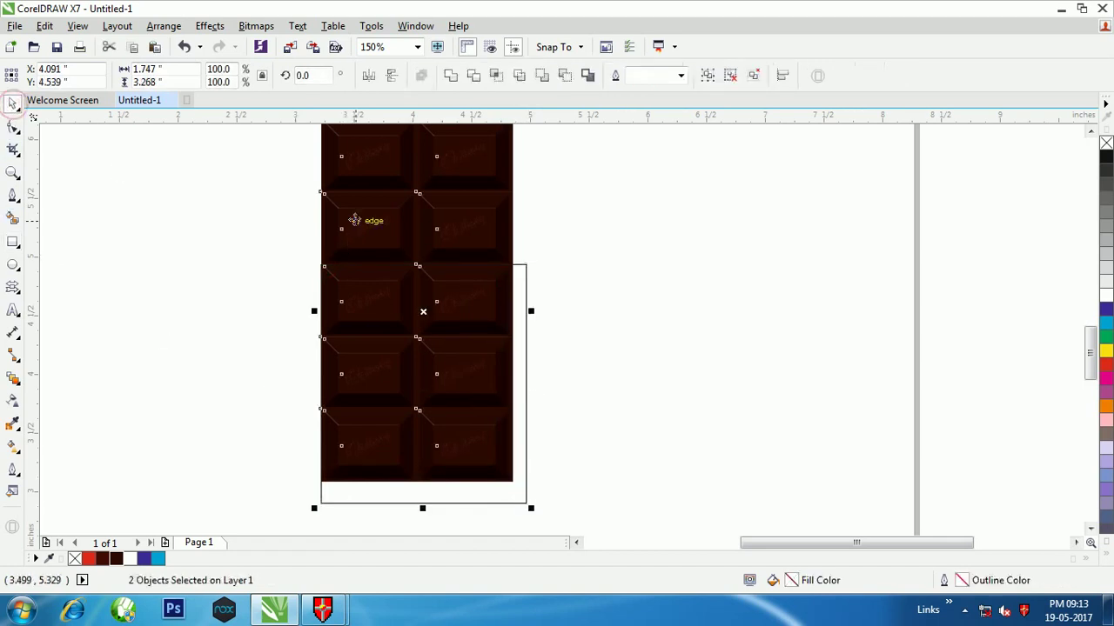
{"action": "left_click", "coordinate": [647, 295]}
{"action": "left_click", "coordinate": [465, 230]}
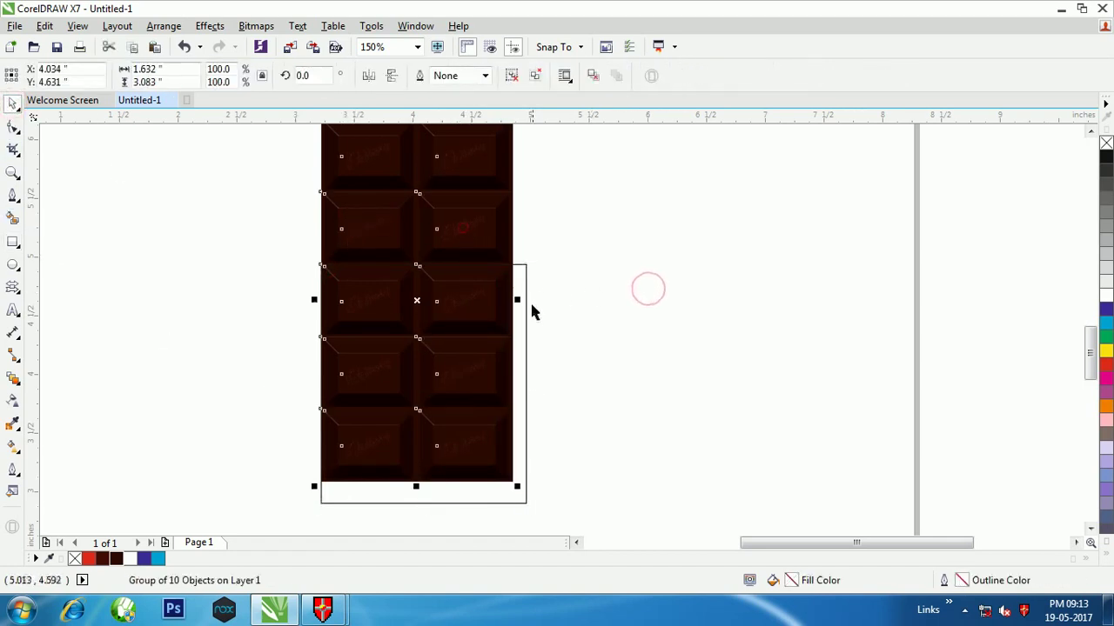
{"action": "left_click", "coordinate": [526, 300], "text": "shift"}
{"action": "key", "text": "c"}
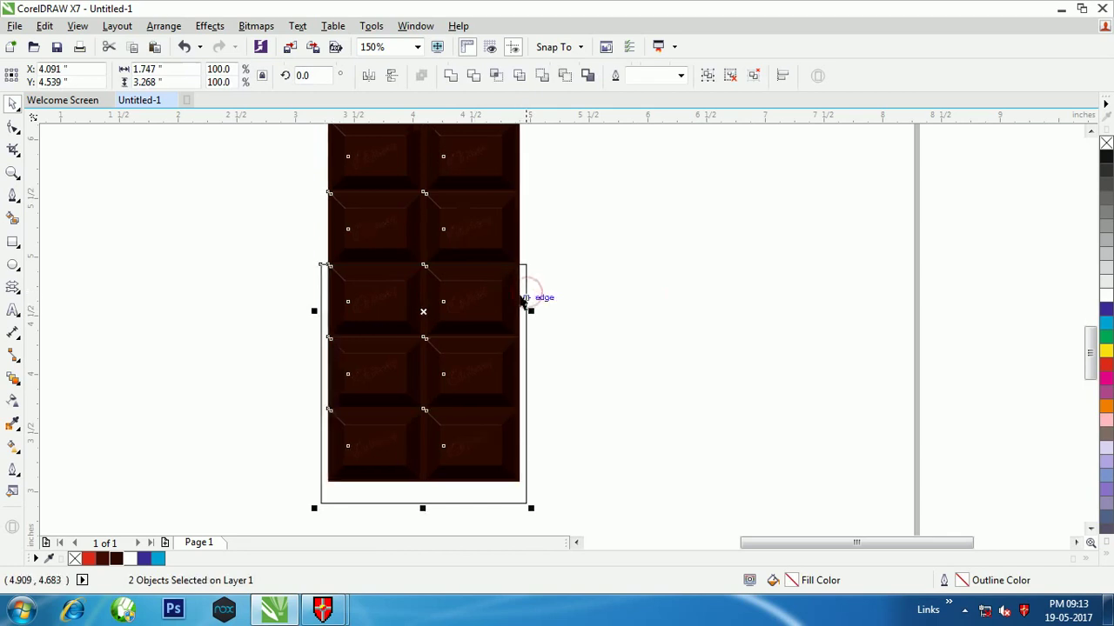
{"action": "left_click", "coordinate": [608, 340]}
Step: Narrow the wrapper rectangle symmetrically to about 1.714 inches so it only slightly overhangs the bar's sides
{"action": "left_click", "coordinate": [435, 504]}
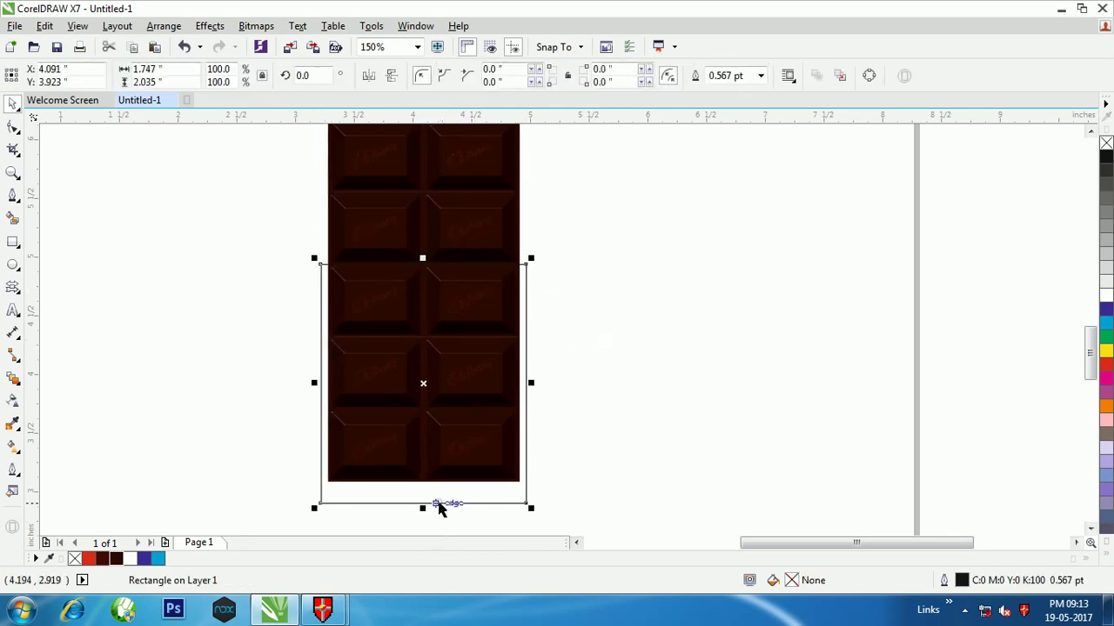
{"action": "scroll", "coordinate": [315, 259], "scroll_direction": "up", "scroll_amount": 4}
{"action": "scroll", "coordinate": [296, 383], "scroll_direction": "down", "scroll_amount": 5}
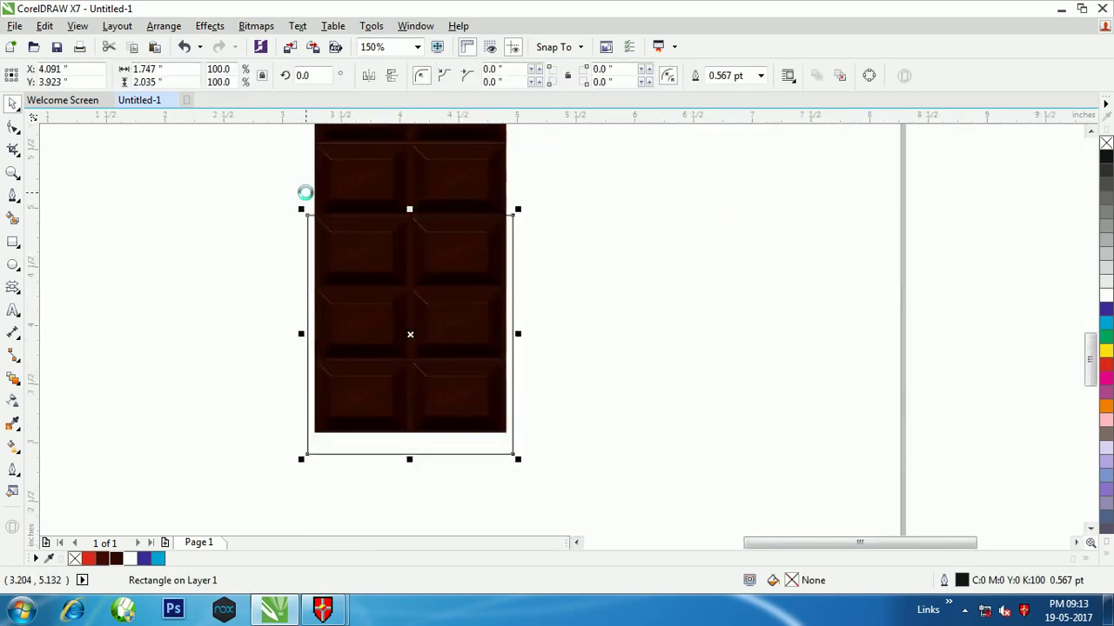
{"action": "scroll", "coordinate": [301, 335], "scroll_direction": "up", "scroll_amount": 7}
{"action": "left_click_drag", "start_coordinate": [348, 342], "coordinate": [366, 341]}
{"action": "scroll", "coordinate": [321, 335], "scroll_direction": "down", "scroll_amount": 6}
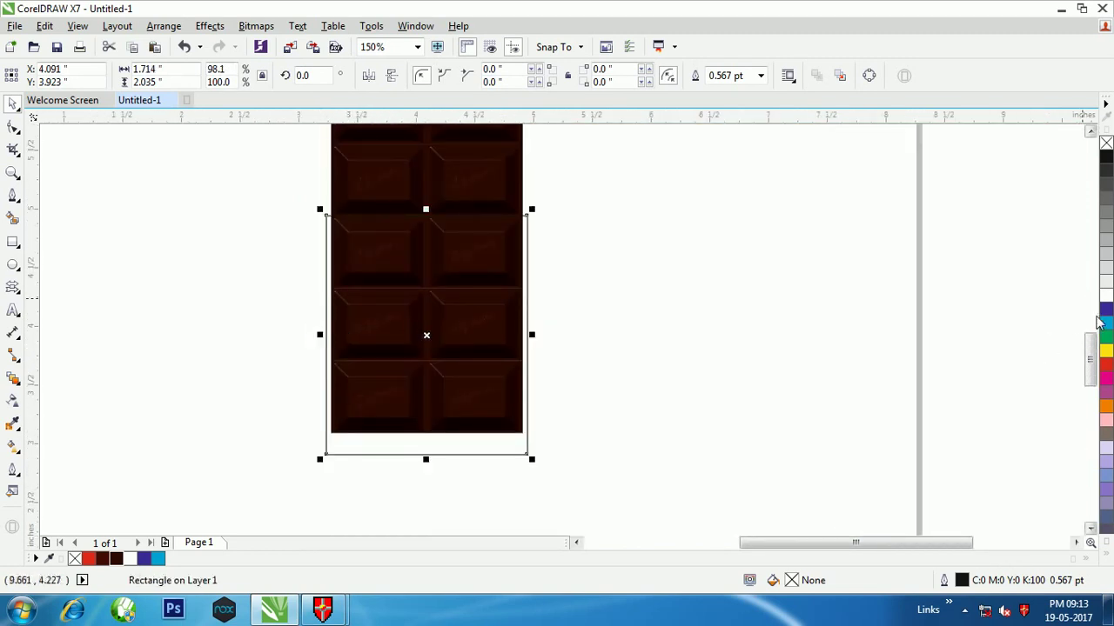
Step: Fill the wrapper rectangle with blue (C:100 M:100 Y:0 K:0) and remove its outline
{"action": "left_click", "coordinate": [1105, 310]}
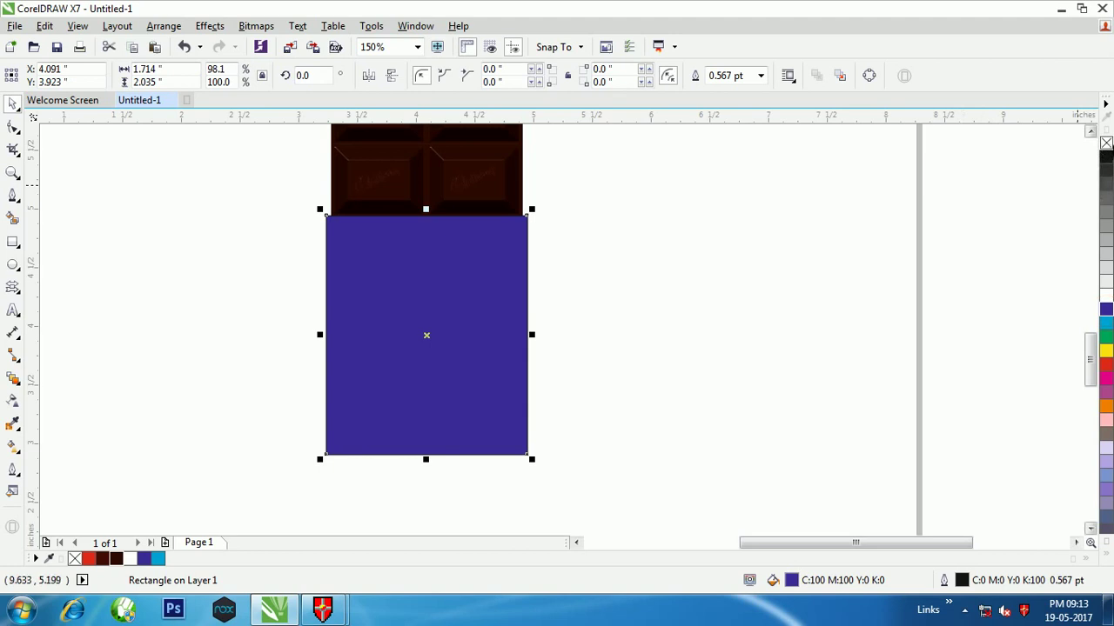
{"action": "right_click", "coordinate": [1106, 143]}
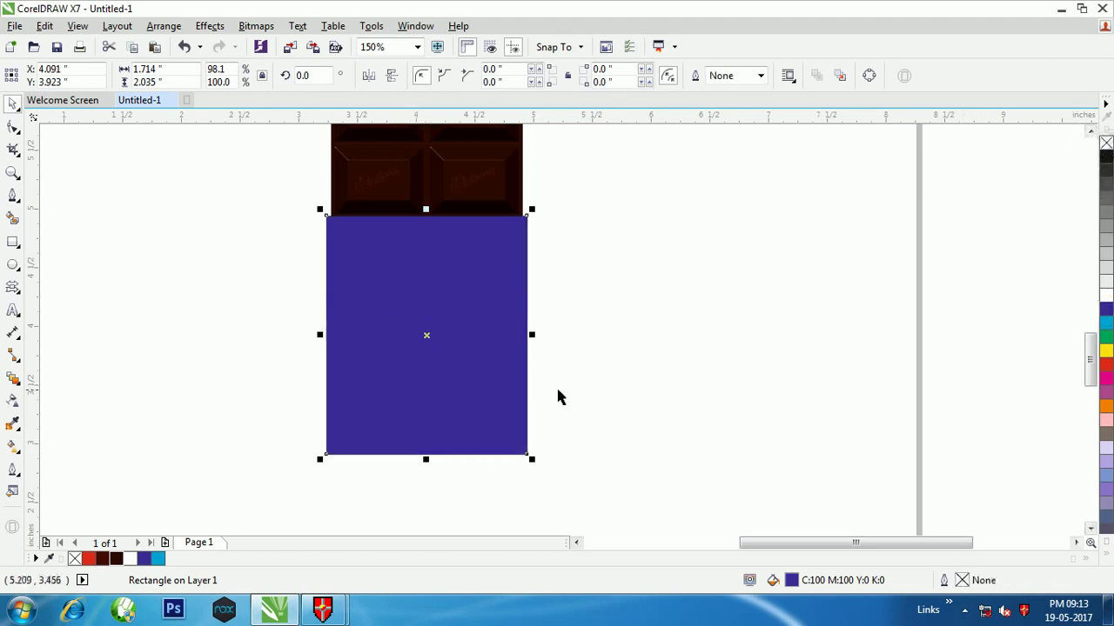
{"action": "left_click", "coordinate": [597, 392]}
Step: Draw a thin rectangle about 1.826 by 0.179 inches just below the blue wrapper, slightly wider than it
{"action": "scroll", "coordinate": [405, 459], "scroll_direction": "up", "scroll_amount": 1}
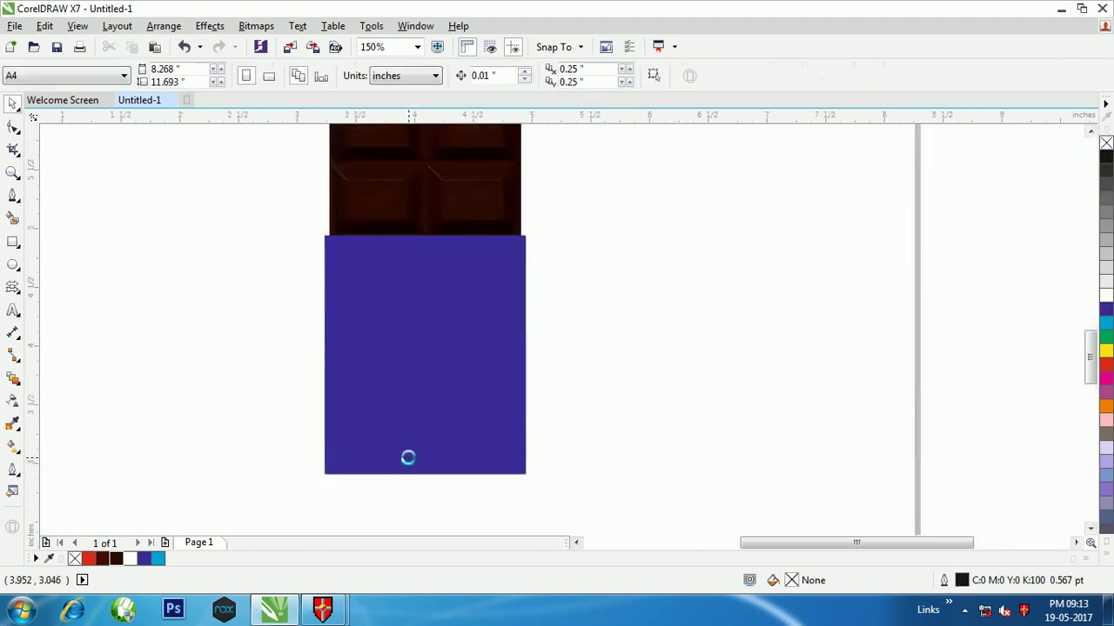
{"action": "scroll", "coordinate": [440, 348], "scroll_direction": "down", "scroll_amount": 4}
{"action": "scroll", "coordinate": [427, 365], "scroll_direction": "up", "scroll_amount": 6}
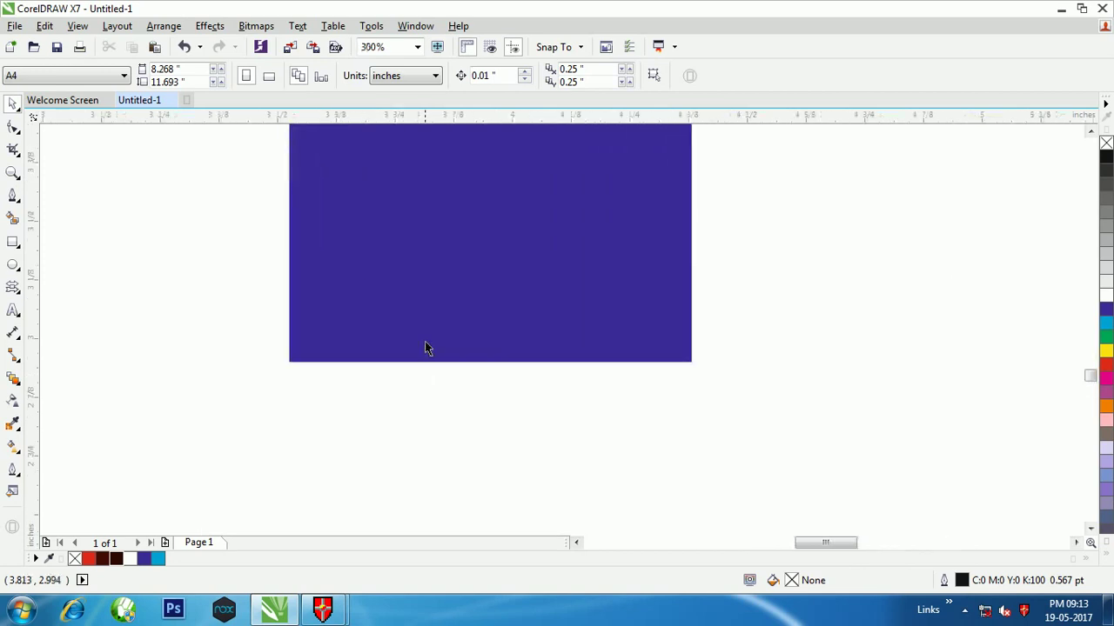
{"action": "left_click", "coordinate": [14, 246]}
{"action": "left_click_drag", "start_coordinate": [126, 408], "coordinate": [984, 493]}
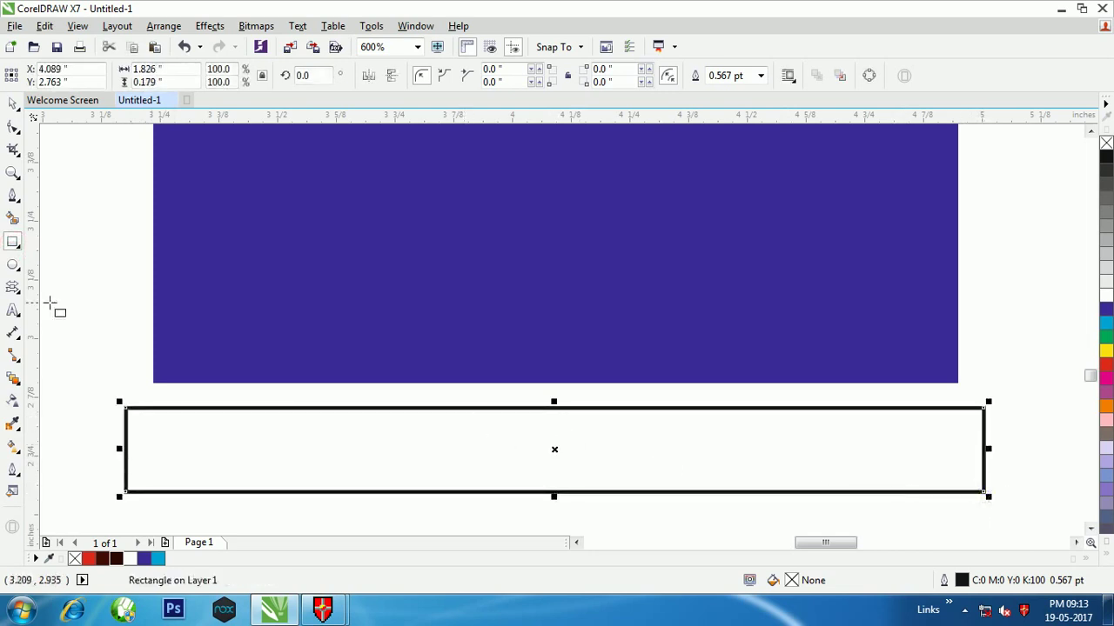
{"action": "left_click", "coordinate": [12, 102]}
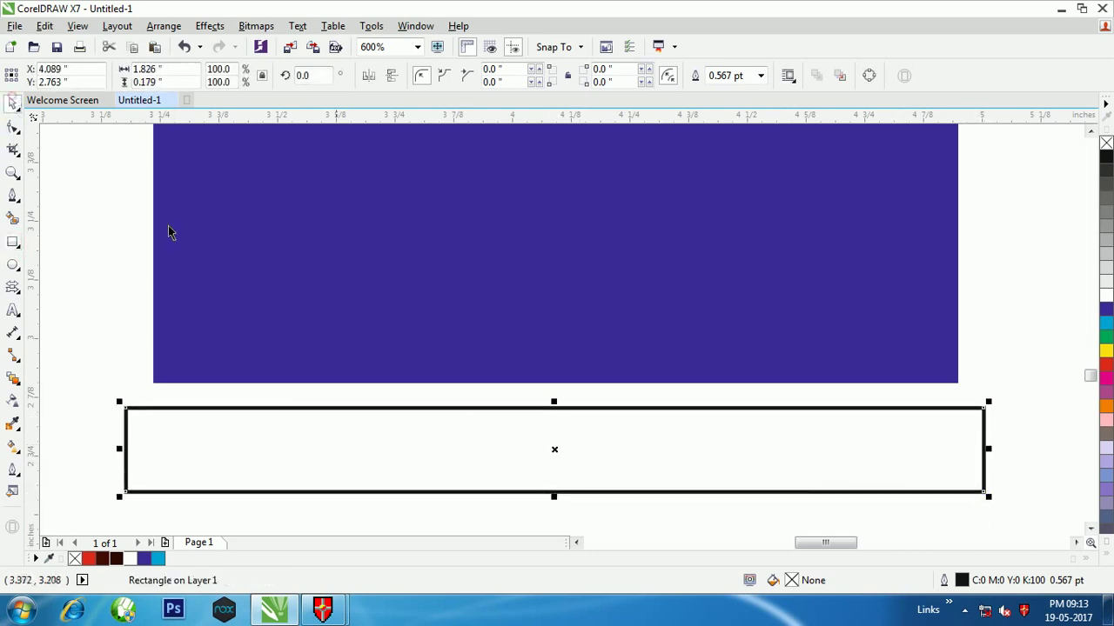
Step: Fill the thin strip with the same blue, centre it horizontally under the wrapper and remove its outline
{"action": "left_click", "coordinate": [1107, 310]}
{"action": "left_click", "coordinate": [687, 329], "text": "shift"}
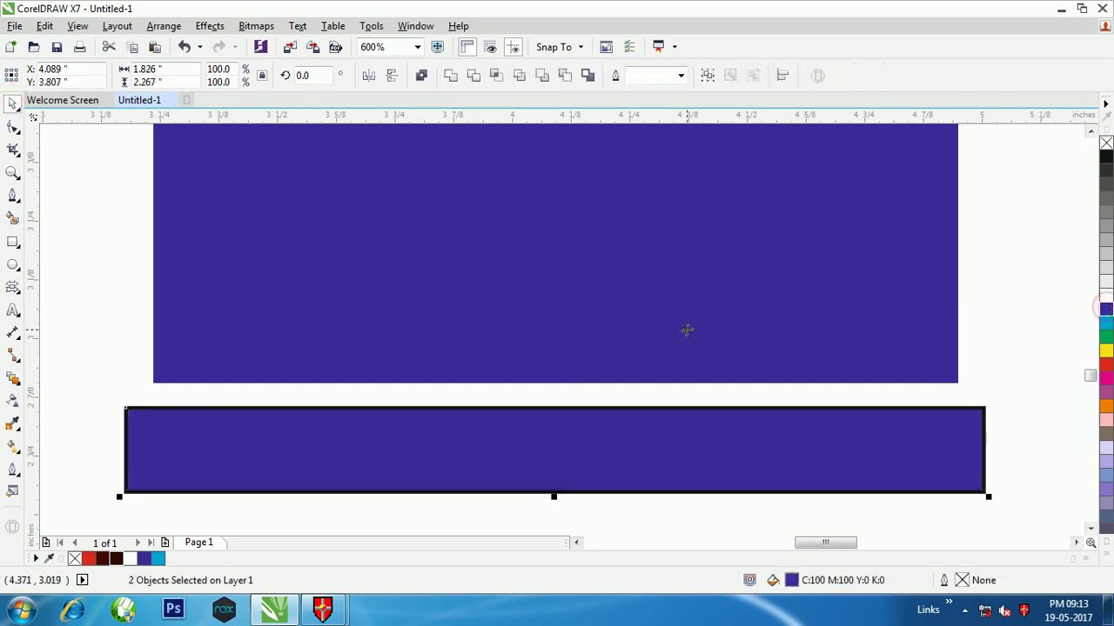
{"action": "left_click", "coordinate": [94, 369]}
{"action": "left_click", "coordinate": [254, 443]}
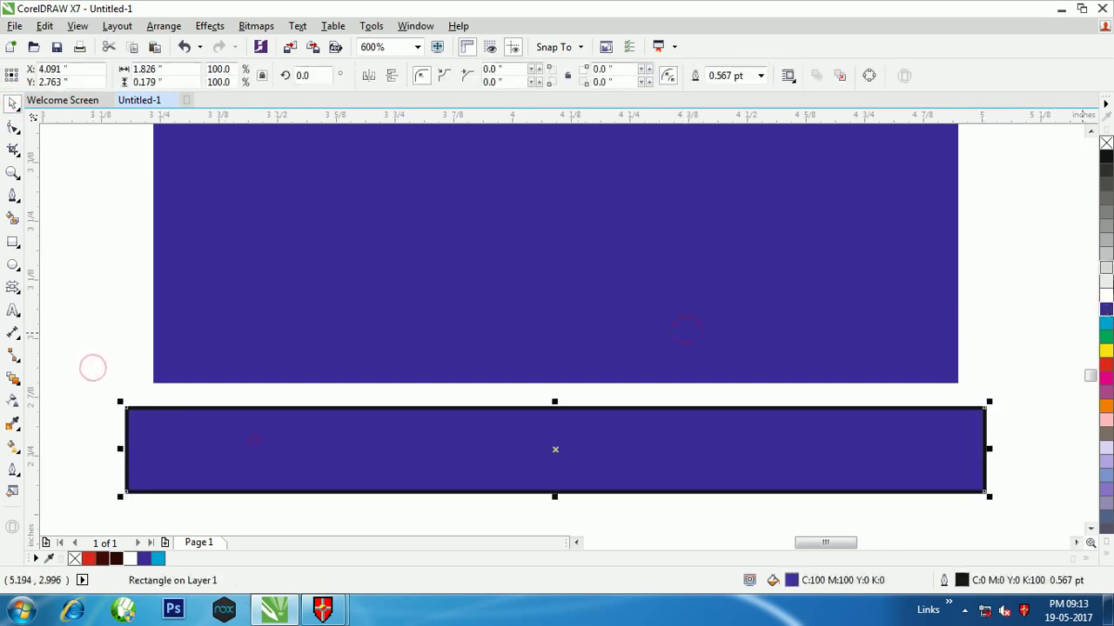
{"action": "right_click", "coordinate": [1104, 144]}
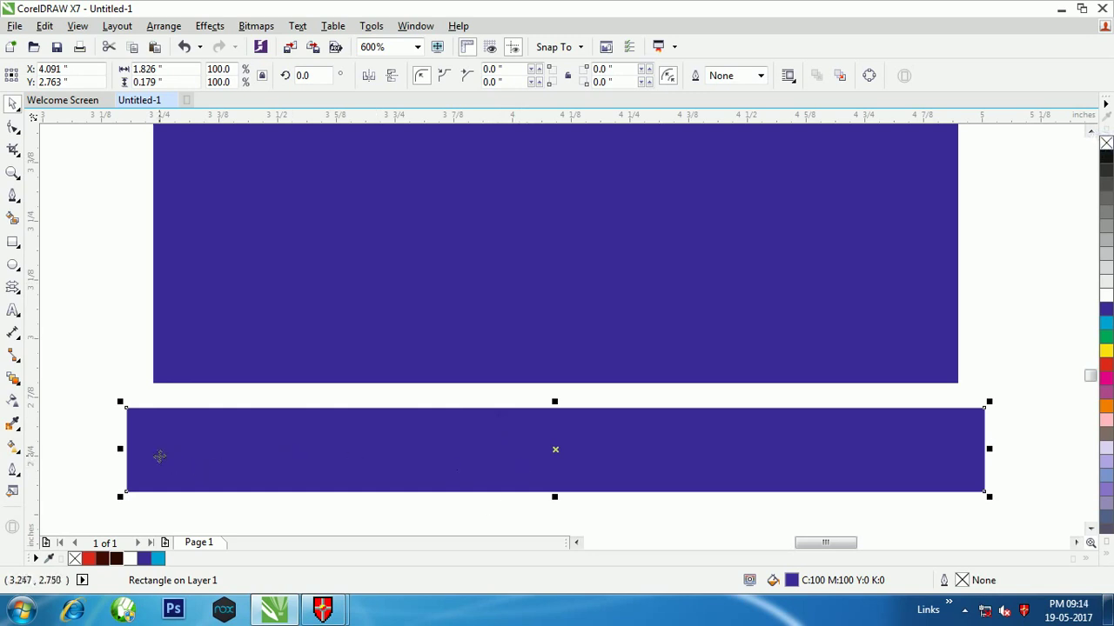
Step: Create a squashed copy of the wrapper rectangle, about 0.053 inches high, filling the gap between the wrapper and the strip
{"action": "scroll", "coordinate": [159, 457], "scroll_direction": "up", "scroll_amount": 1}
{"action": "scroll", "coordinate": [137, 340], "scroll_direction": "down", "scroll_amount": 1}
{"action": "scroll", "coordinate": [149, 393], "scroll_direction": "up", "scroll_amount": 1}
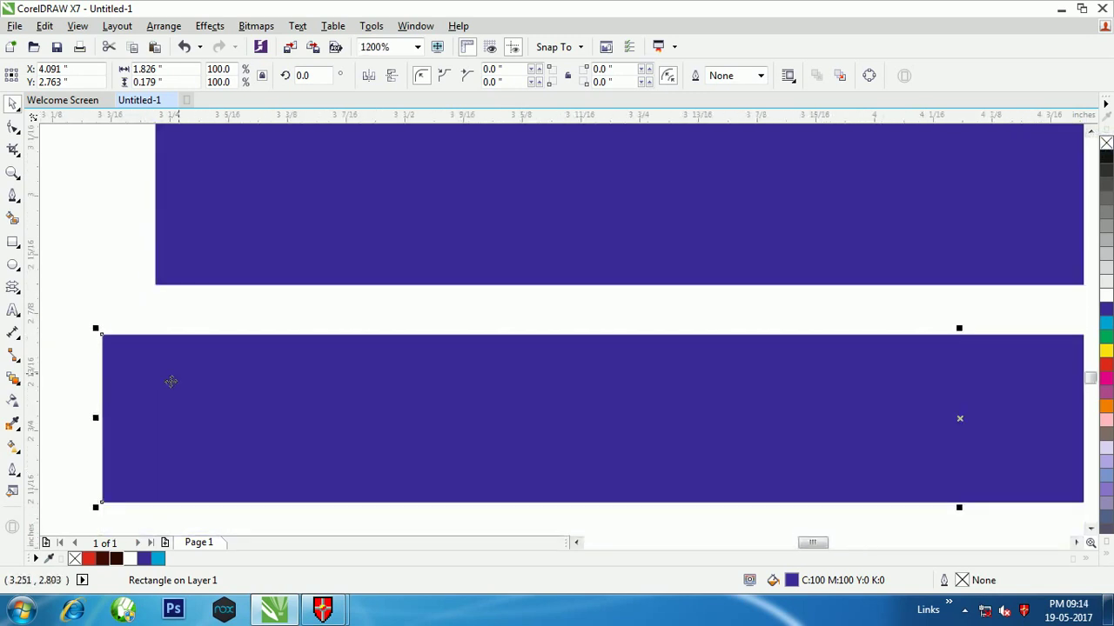
{"action": "scroll", "coordinate": [188, 350], "scroll_direction": "down", "scroll_amount": 3}
{"action": "left_click", "coordinate": [215, 342]}
{"action": "left_click_drag", "start_coordinate": [266, 170], "coordinate": [270, 416]}
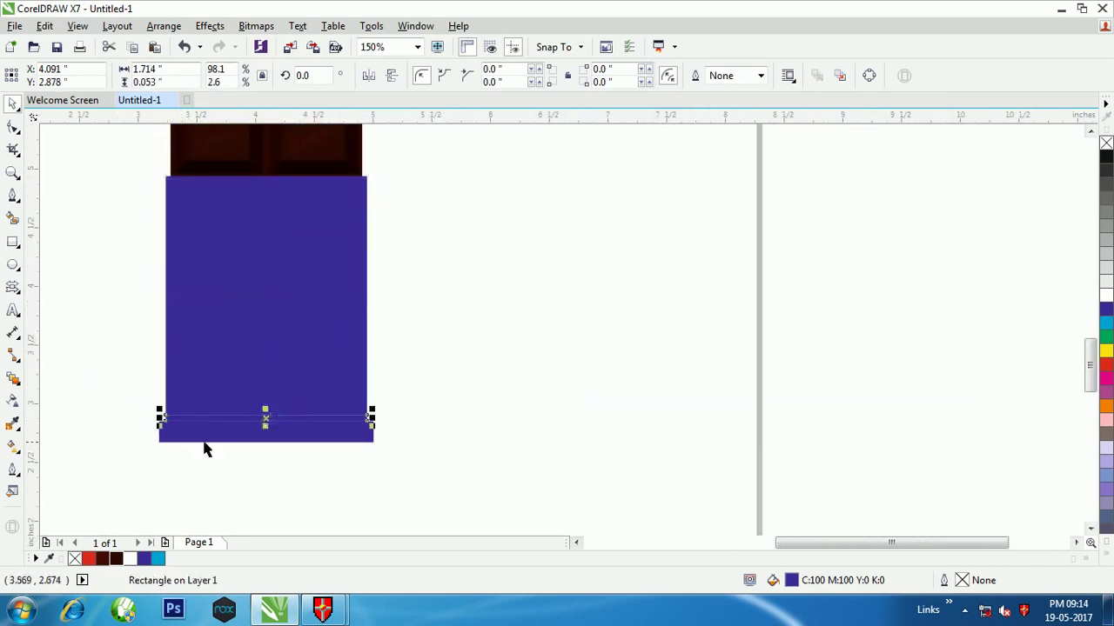
Step: Convert the gap piece to curves and move its lower-left node out to the strip's upper-left corner
{"action": "scroll", "coordinate": [178, 424], "scroll_direction": "up", "scroll_amount": 3}
{"action": "scroll", "coordinate": [60, 374], "scroll_direction": "up", "scroll_amount": 1}
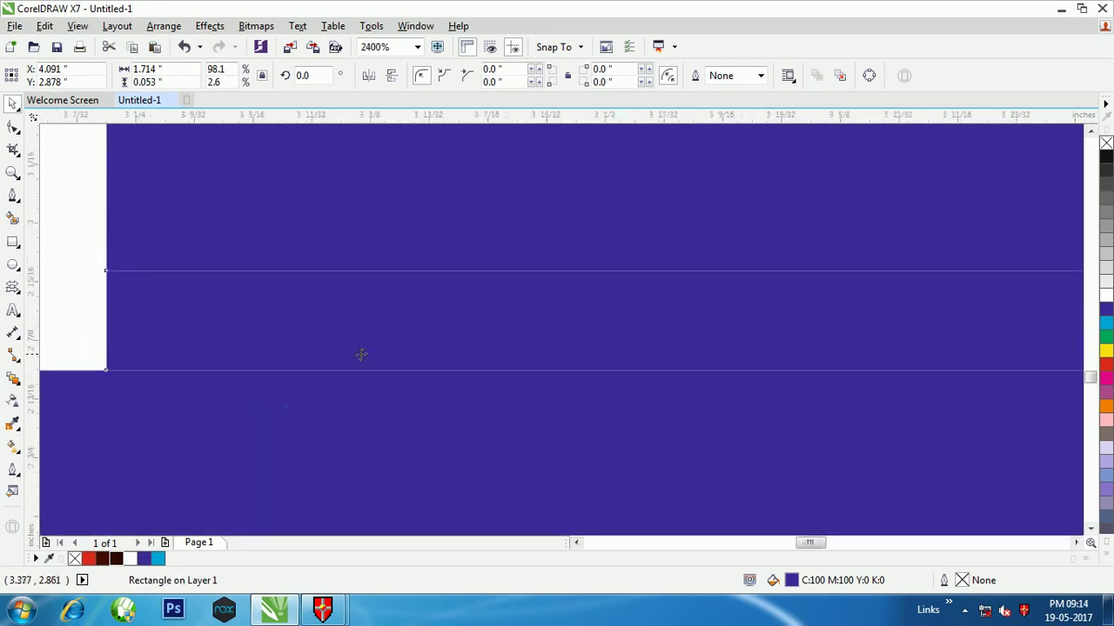
{"action": "scroll", "coordinate": [183, 353], "scroll_direction": "down", "scroll_amount": 2}
{"action": "scroll", "coordinate": [342, 328], "scroll_direction": "up", "scroll_amount": 2}
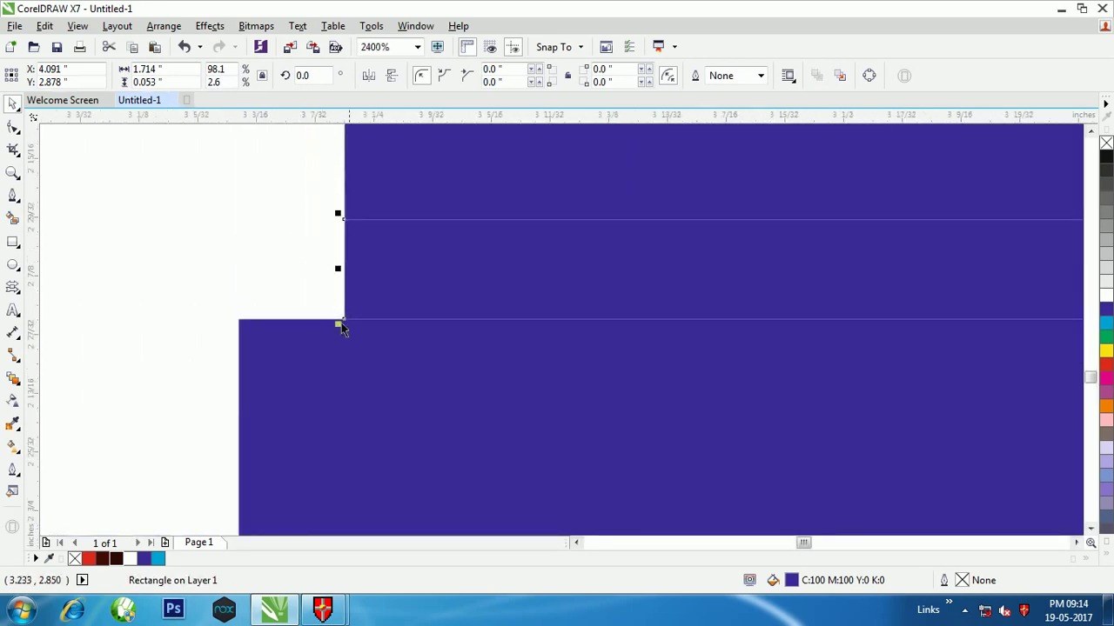
{"action": "left_click", "coordinate": [13, 129]}
{"action": "key", "text": "ctrl+q"}
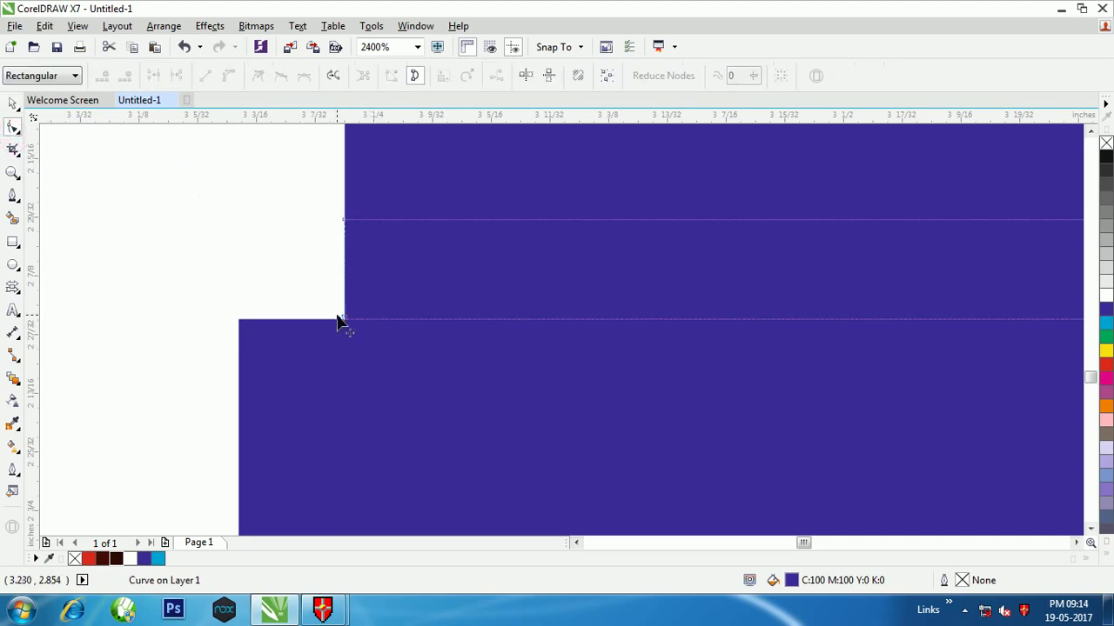
{"action": "scroll", "coordinate": [341, 322], "scroll_direction": "up", "scroll_amount": 1}
{"action": "left_click_drag", "start_coordinate": [353, 329], "coordinate": [143, 327]}
Step: Move the gap piece's lower-right node out to the strip's upper-right corner
{"action": "scroll", "coordinate": [75, 344], "scroll_direction": "down", "scroll_amount": 3}
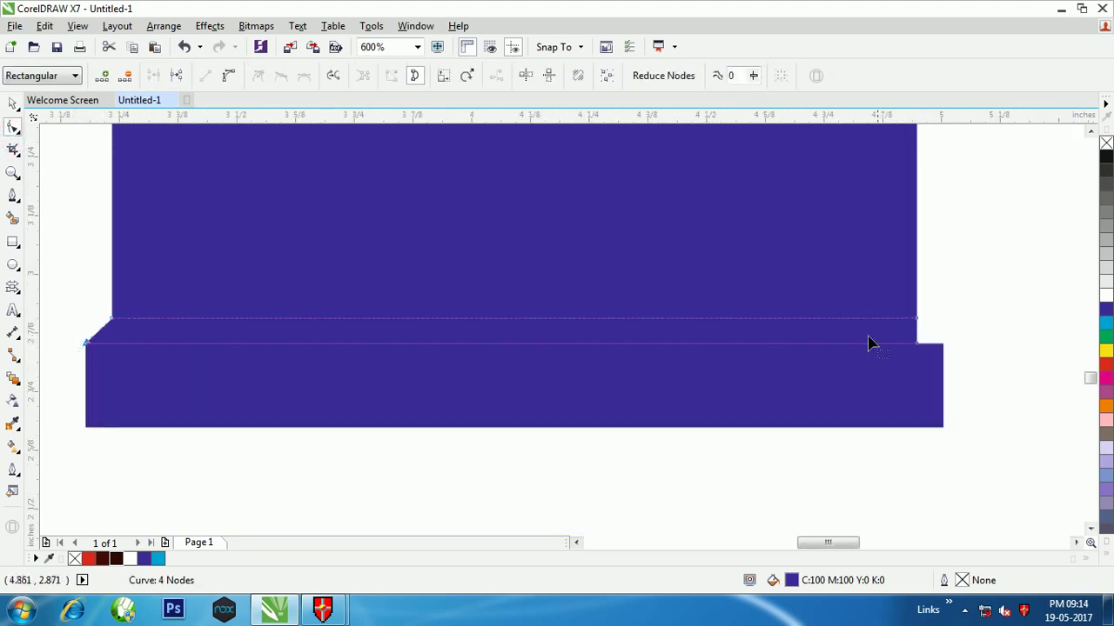
{"action": "scroll", "coordinate": [989, 358], "scroll_direction": "up", "scroll_amount": 2}
{"action": "scroll", "coordinate": [755, 322], "scroll_direction": "up", "scroll_amount": 1}
{"action": "left_click_drag", "start_coordinate": [637, 323], "coordinate": [848, 323]}
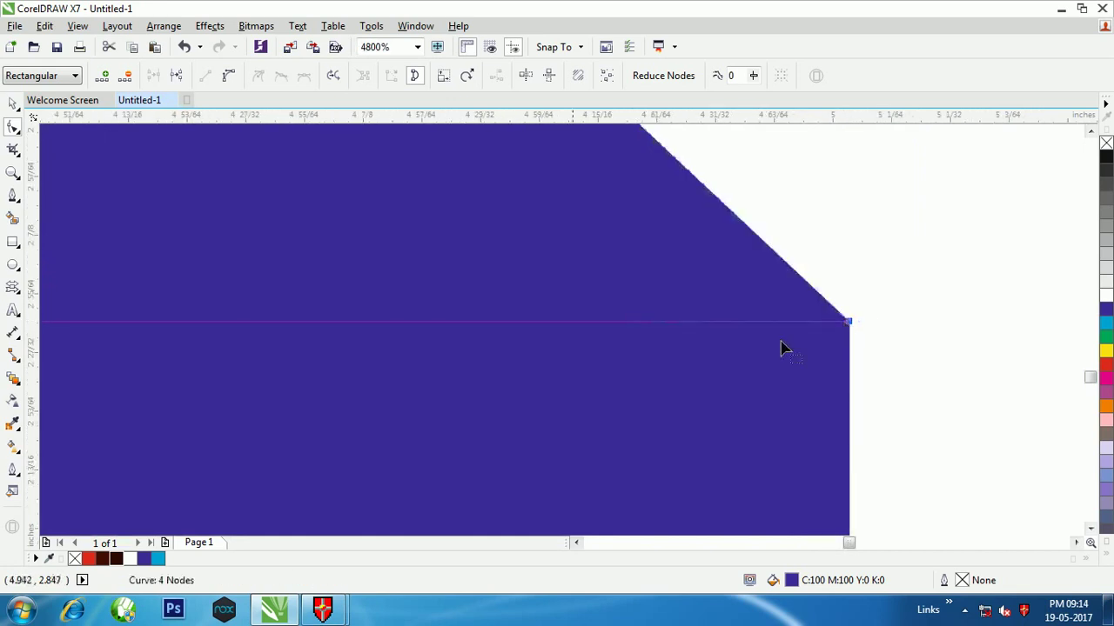
Step: Weld the gap piece, the thin strip and the wrapper rectangle into one shape
{"action": "left_click", "coordinate": [12, 104]}
{"action": "scroll", "coordinate": [783, 374], "scroll_direction": "down", "scroll_amount": 4}
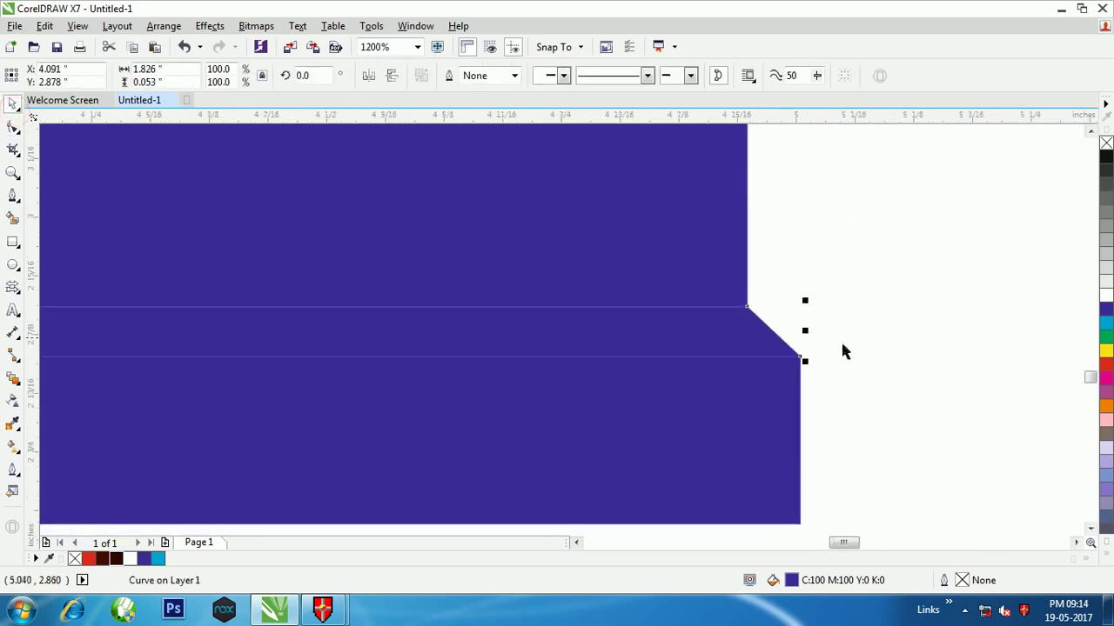
{"action": "left_click", "coordinate": [628, 383], "text": "shift"}
{"action": "left_click", "coordinate": [624, 306], "text": "shift"}
{"action": "left_click", "coordinate": [449, 79]}
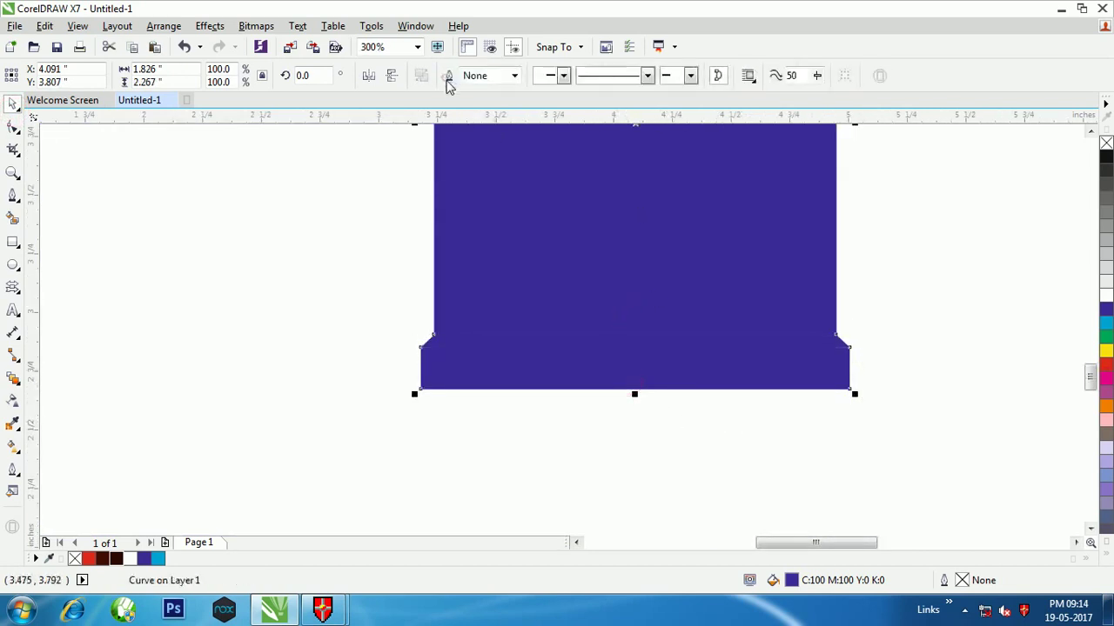
{"action": "left_click", "coordinate": [338, 356]}
{"action": "scroll", "coordinate": [786, 407], "scroll_direction": "up", "scroll_amount": 1}
{"action": "scroll", "coordinate": [595, 435], "scroll_direction": "down", "scroll_amount": 2}
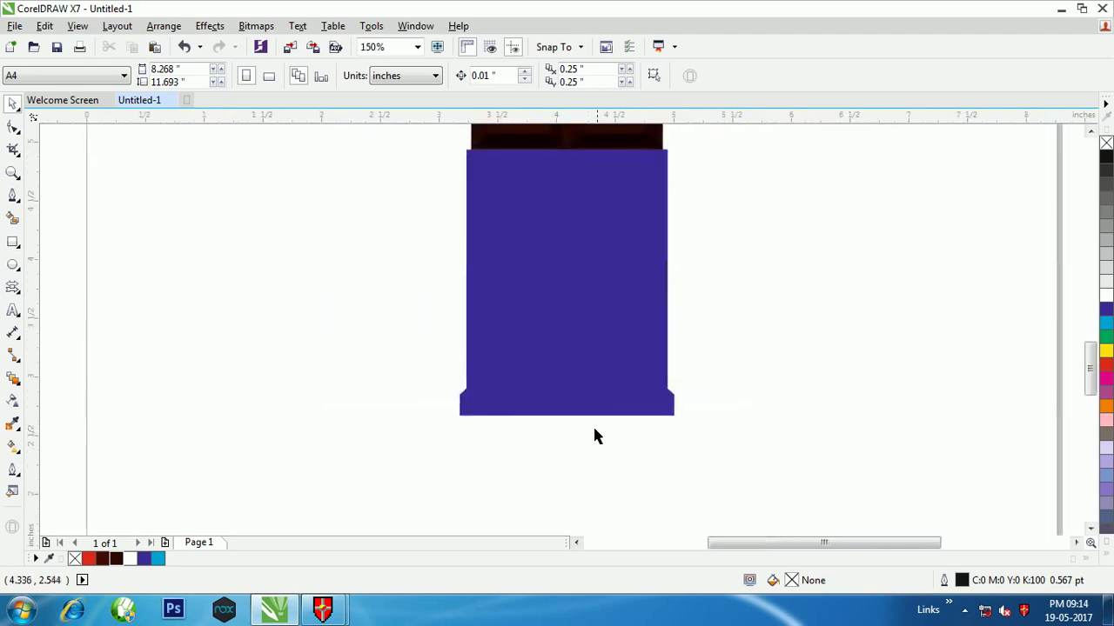
Step: Draw a horizontal line about 1.913 inches long just below the wrapper and give it a cyan outline
{"action": "scroll", "coordinate": [549, 440], "scroll_direction": "up", "scroll_amount": 2}
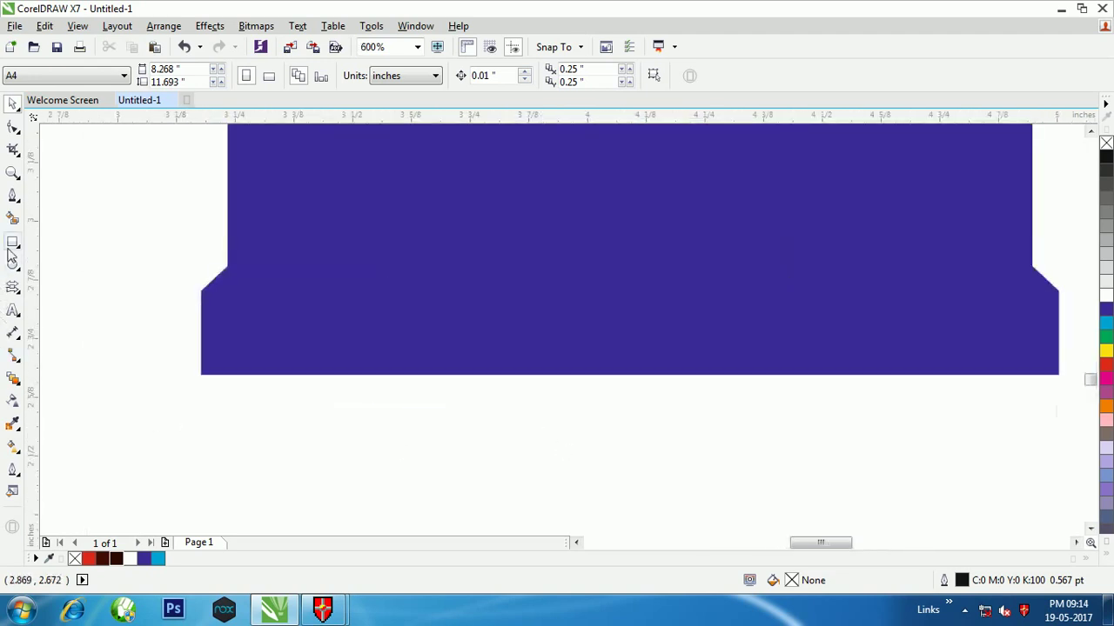
{"action": "left_click", "coordinate": [13, 196]}
{"action": "left_click", "coordinate": [174, 393]}
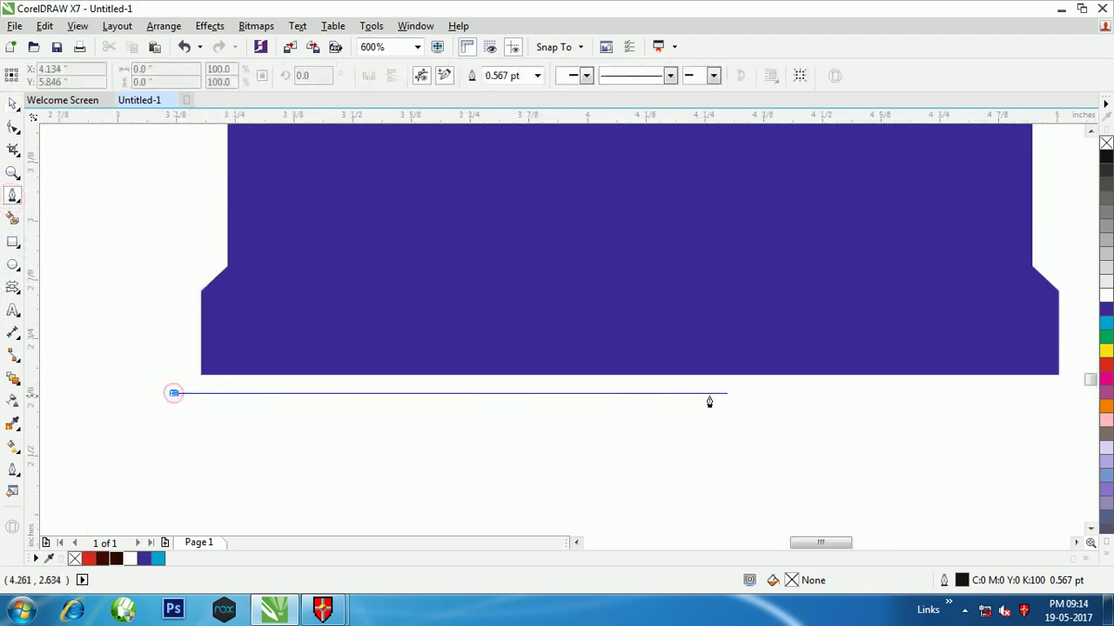
{"action": "left_click", "coordinate": [1072, 402]}
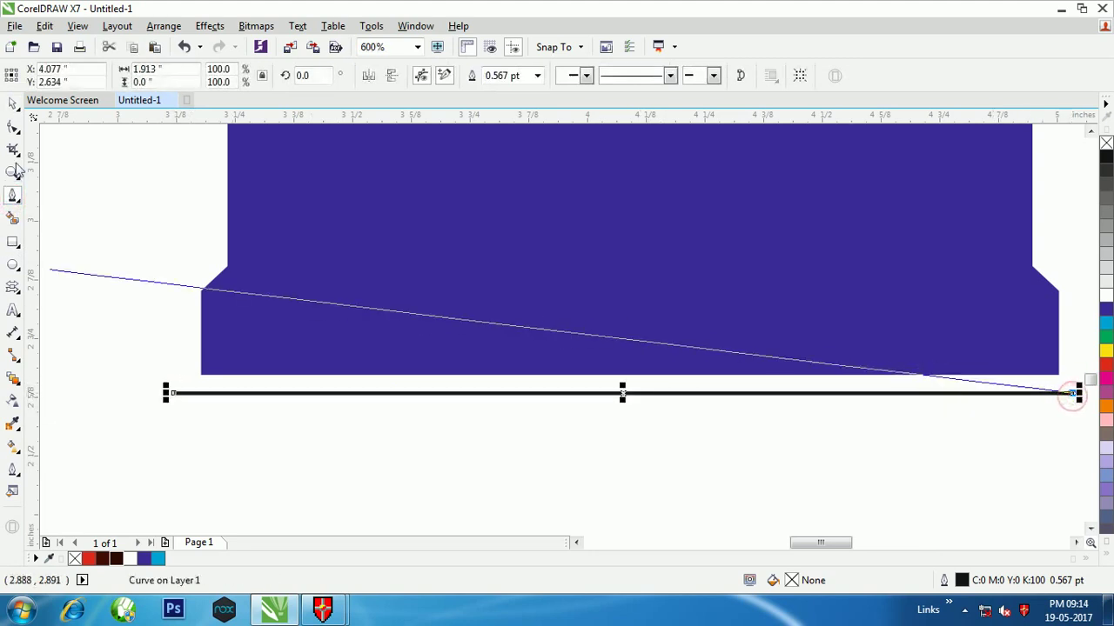
{"action": "left_click", "coordinate": [13, 103]}
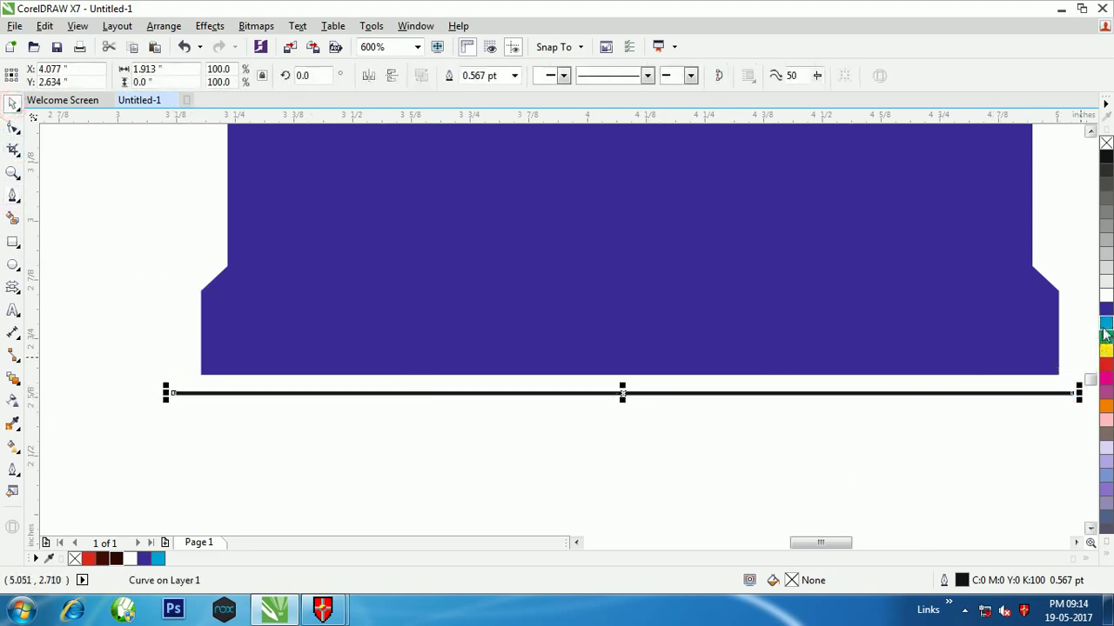
{"action": "right_click", "coordinate": [1107, 324]}
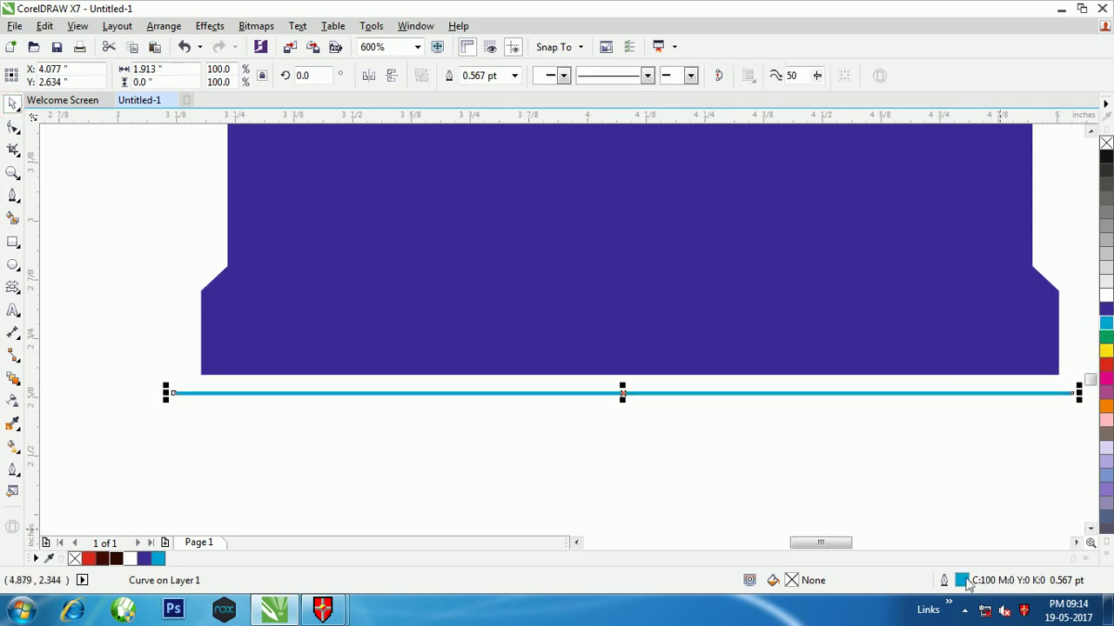
Step: Give the line a dashed outline style with Behind fill and Scale with object enabled
{"action": "double_click", "coordinate": [962, 581]}
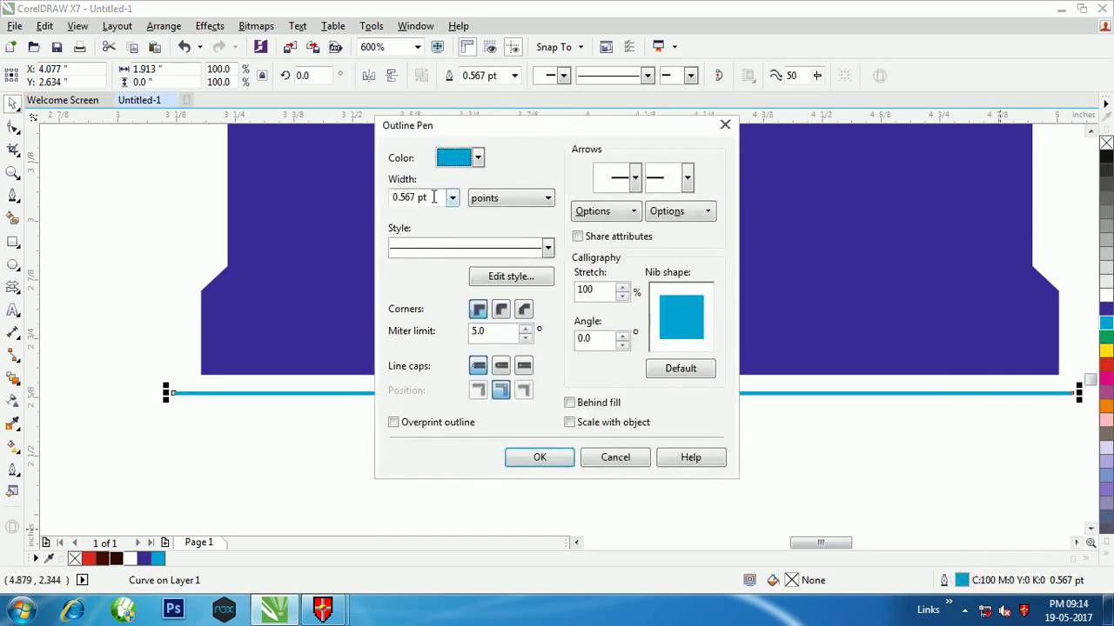
{"action": "left_click", "coordinate": [485, 252]}
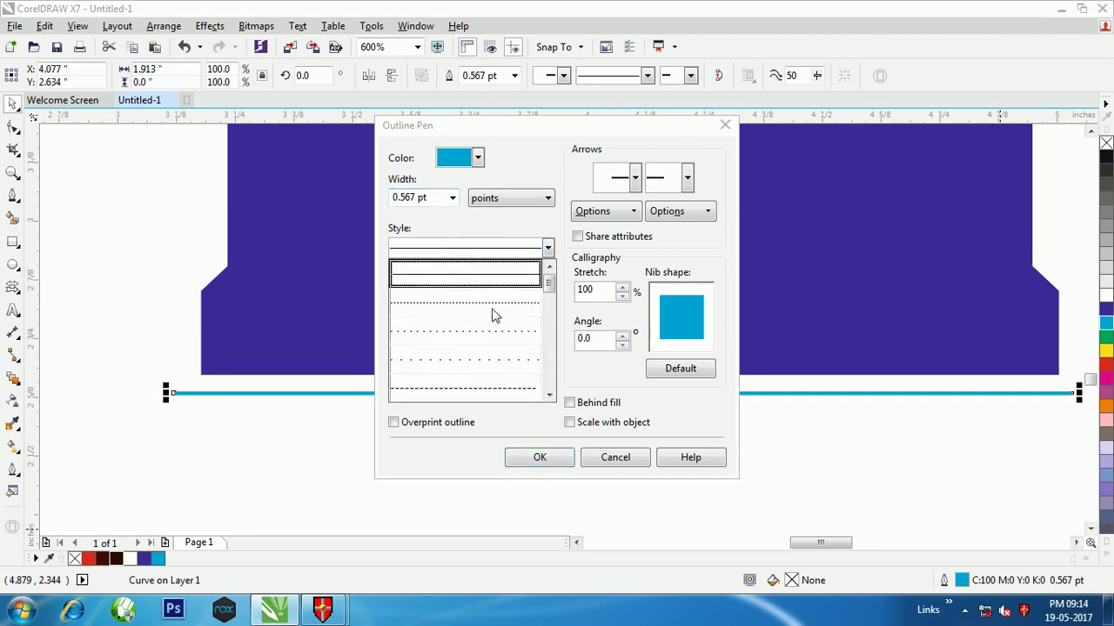
{"action": "left_click", "coordinate": [492, 391]}
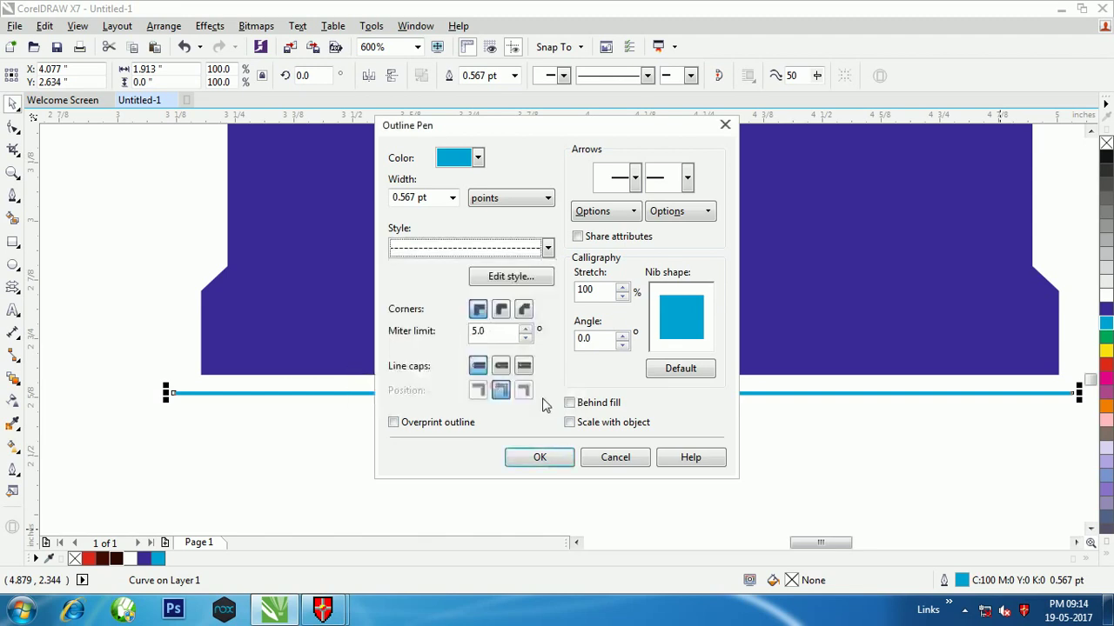
{"action": "left_click", "coordinate": [570, 422]}
{"action": "left_click", "coordinate": [570, 402]}
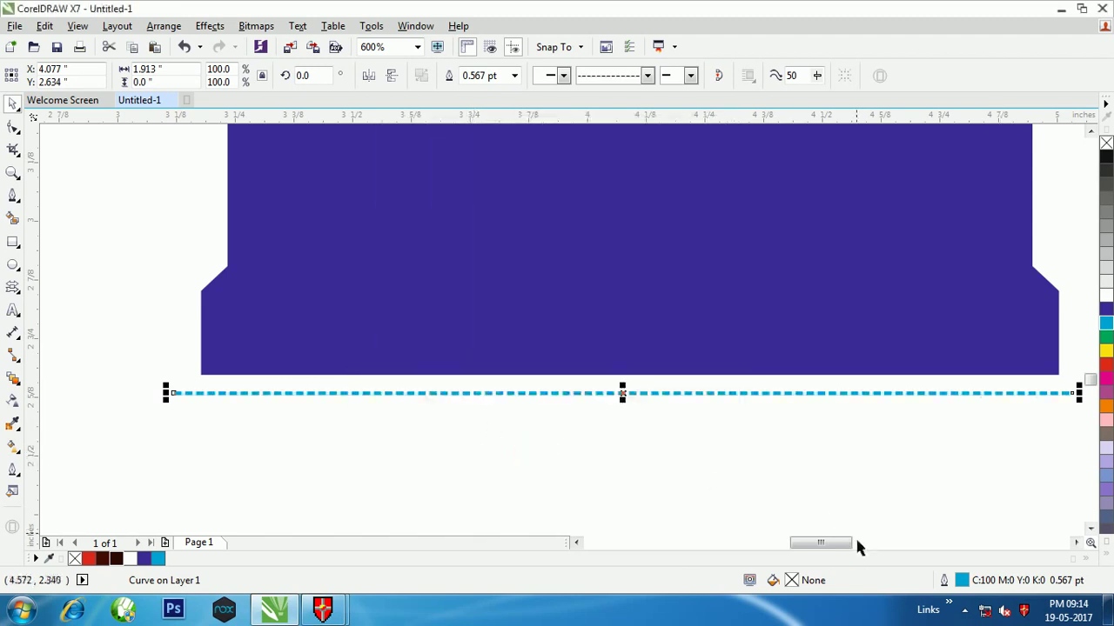
Step: Set the dashed line's outline width to 0.35 pt
{"action": "double_click", "coordinate": [962, 582]}
{"action": "left_click_drag", "start_coordinate": [422, 197], "coordinate": [331, 205]}
{"action": "type", "text": ".35"}
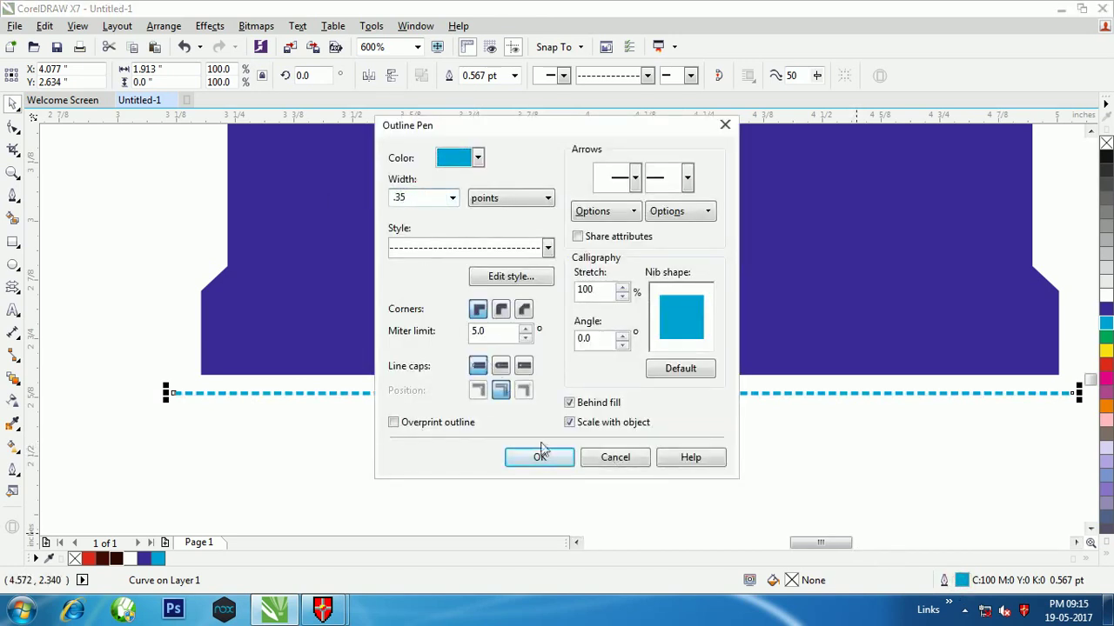
{"action": "left_click", "coordinate": [540, 457]}
Step: Recolour the dashed line to blue C:100 M:73 Y:0 K:0 and move it farther below the wrapper
{"action": "scroll", "coordinate": [688, 393], "scroll_direction": "up", "scroll_amount": 2}
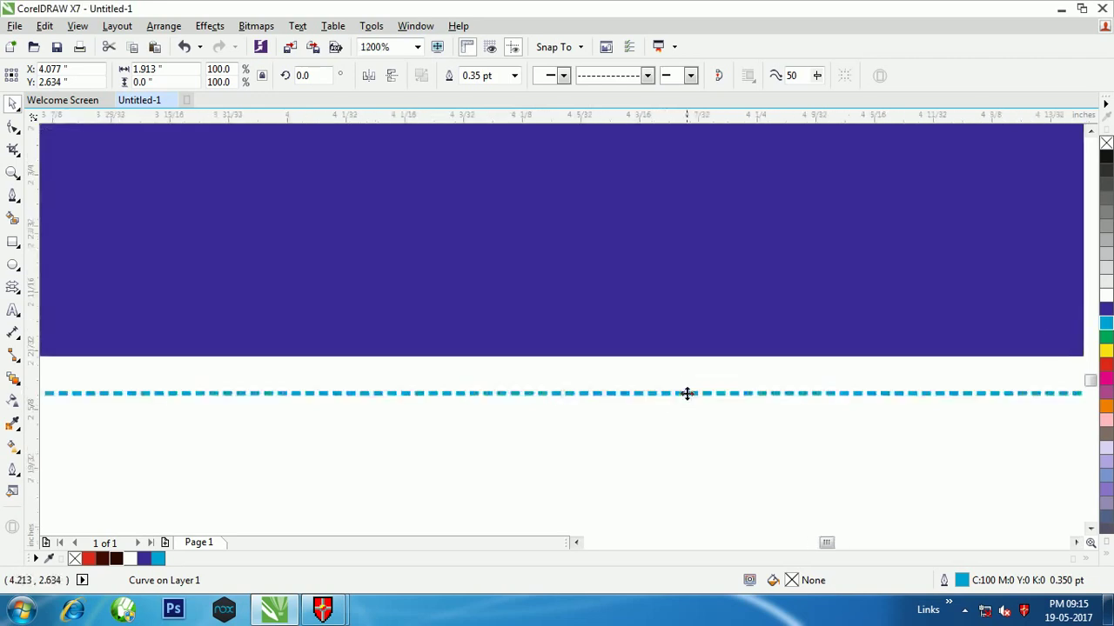
{"action": "scroll", "coordinate": [688, 393], "scroll_direction": "up", "scroll_amount": 1}
{"action": "scroll", "coordinate": [583, 393], "scroll_direction": "up", "scroll_amount": 1}
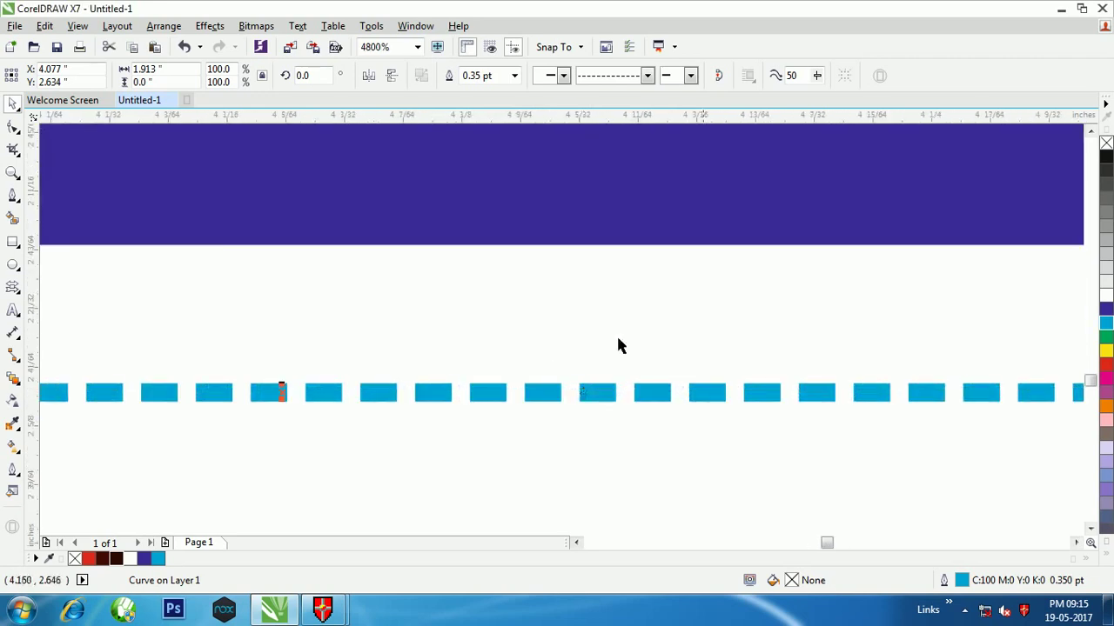
{"action": "right_click", "coordinate": [1106, 311]}
{"action": "right_click", "coordinate": [1106, 324]}
{"action": "scroll", "coordinate": [652, 383], "scroll_direction": "down", "scroll_amount": 2}
{"action": "left_click_drag", "start_coordinate": [598, 383], "coordinate": [561, 501]}
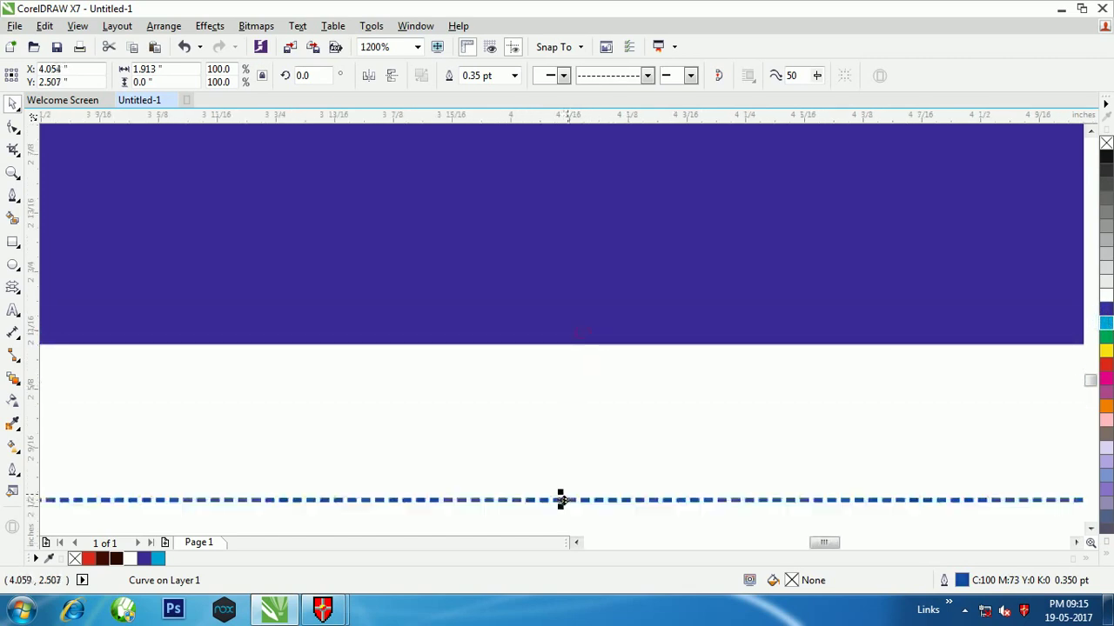
Step: Copy the dashed line about 0.011 inches above itself and repeat the duplication to build 17 evenly spaced rows
{"action": "scroll", "coordinate": [561, 501], "scroll_direction": "down", "scroll_amount": 1}
{"action": "scroll", "coordinate": [559, 401], "scroll_direction": "up", "scroll_amount": 2}
{"action": "left_click_drag", "start_coordinate": [563, 396], "coordinate": [563, 376]}
{"action": "right_click", "coordinate": [563, 376]}
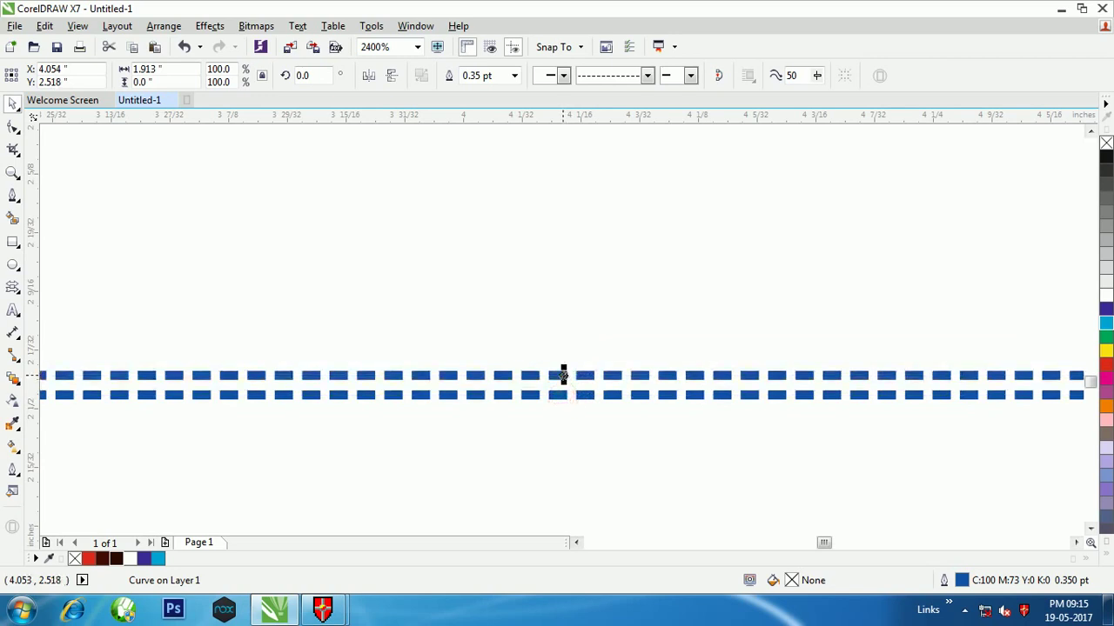
{"action": "key", "text": "ctrl+r"}
{"action": "key", "text": "ctrl+r"}
{"action": "key", "text": "ctrl+r"}
{"action": "key", "text": "ctrl+r"}
{"action": "key", "text": "ctrl+r"}
{"action": "key", "text": "ctrl+r"}
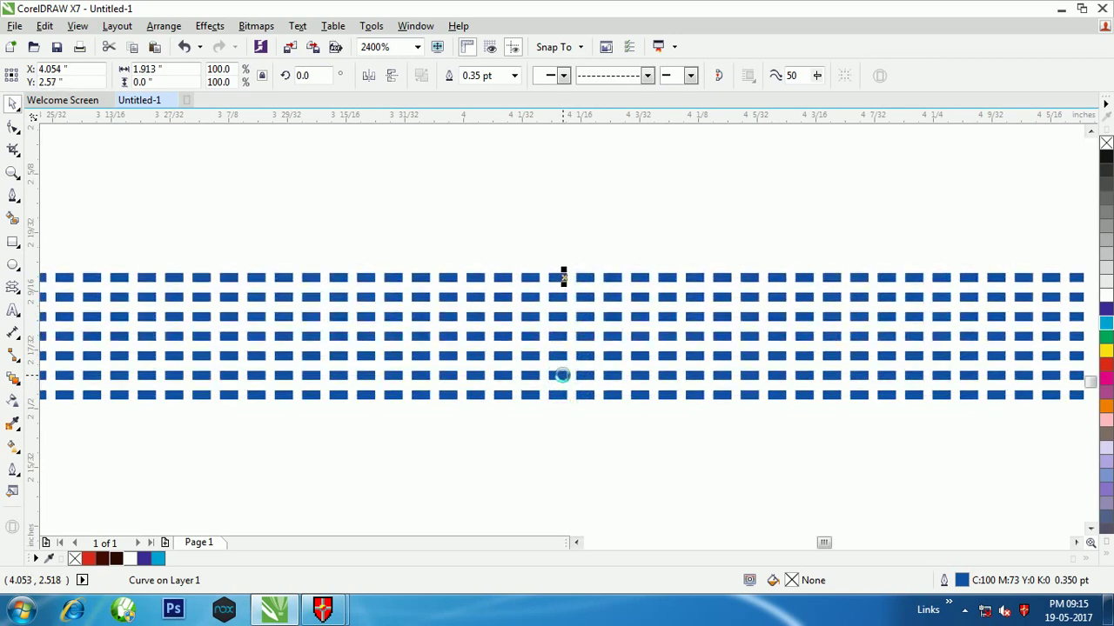
{"action": "scroll", "coordinate": [561, 370], "scroll_direction": "down", "scroll_amount": 2}
{"action": "key", "text": "ctrl+r"}
{"action": "key", "text": "ctrl+r"}
{"action": "key", "text": "ctrl+r"}
{"action": "key", "text": "ctrl+r"}
{"action": "key", "text": "ctrl+r"}
{"action": "key", "text": "ctrl+r"}
{"action": "key", "text": "ctrl+r"}
{"action": "key", "text": "ctrl+r"}
{"action": "key", "text": "ctrl+r"}
Step: Move all 17 dashed rows onto the wrapper's bottom strip and weld them into one curve
{"action": "left_click_drag", "start_coordinate": [75, 427], "coordinate": [1044, 261]}
{"action": "left_click_drag", "start_coordinate": [571, 325], "coordinate": [573, 264]}
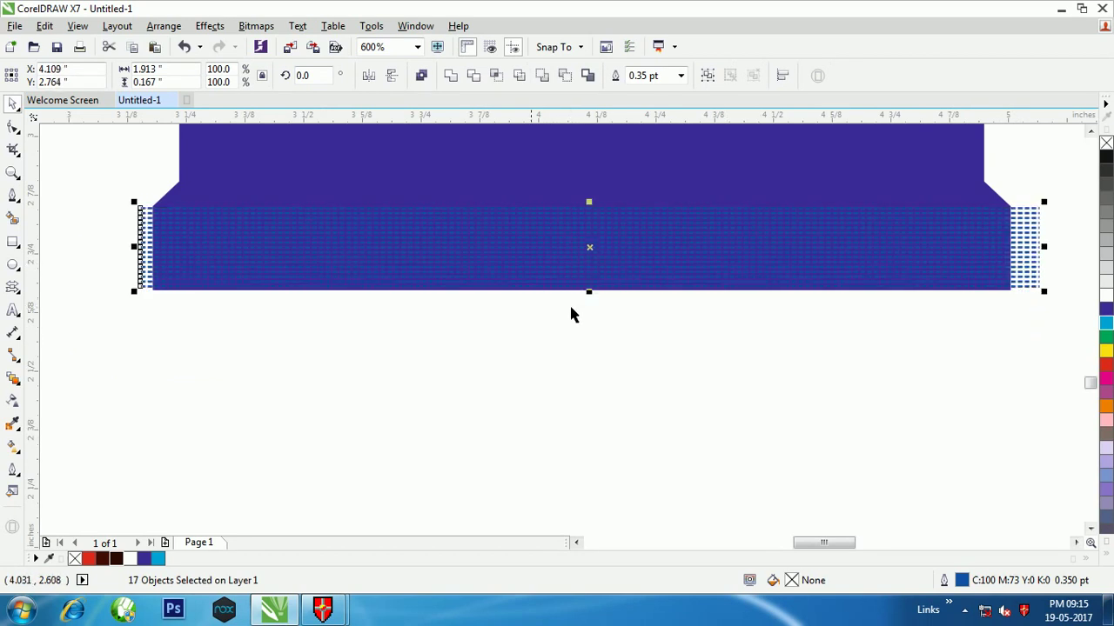
{"action": "scroll", "coordinate": [460, 369], "scroll_direction": "down", "scroll_amount": 2}
{"action": "scroll", "coordinate": [471, 358], "scroll_direction": "down", "scroll_amount": 1}
{"action": "scroll", "coordinate": [473, 356], "scroll_direction": "up", "scroll_amount": 1}
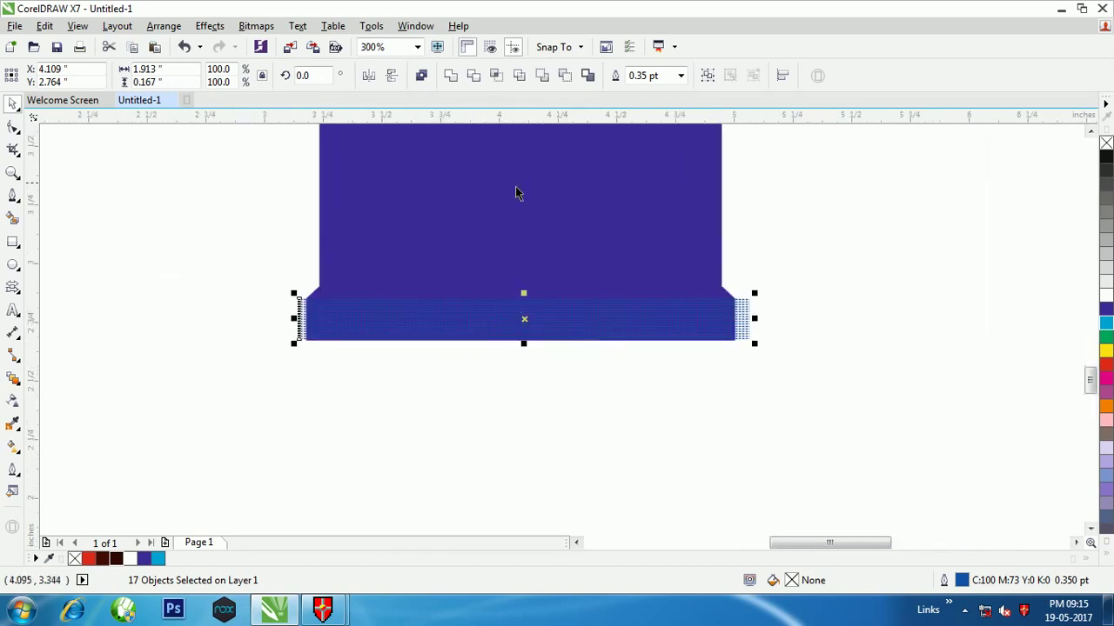
{"action": "left_click", "coordinate": [453, 77]}
{"action": "scroll", "coordinate": [440, 350], "scroll_direction": "up", "scroll_amount": 2}
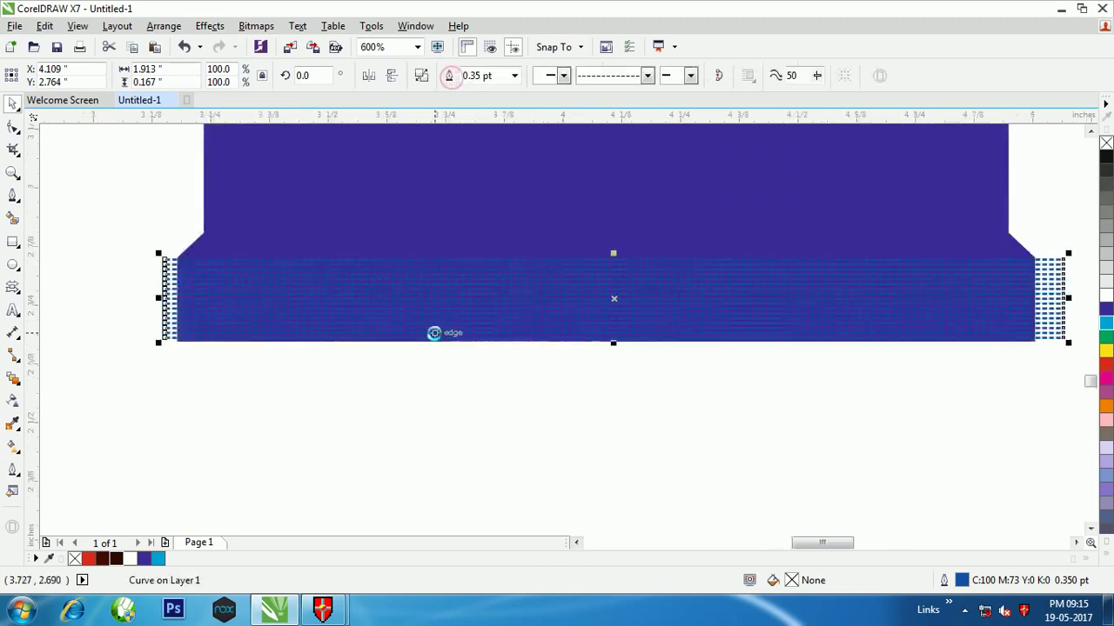
{"action": "scroll", "coordinate": [541, 326], "scroll_direction": "down", "scroll_amount": 1}
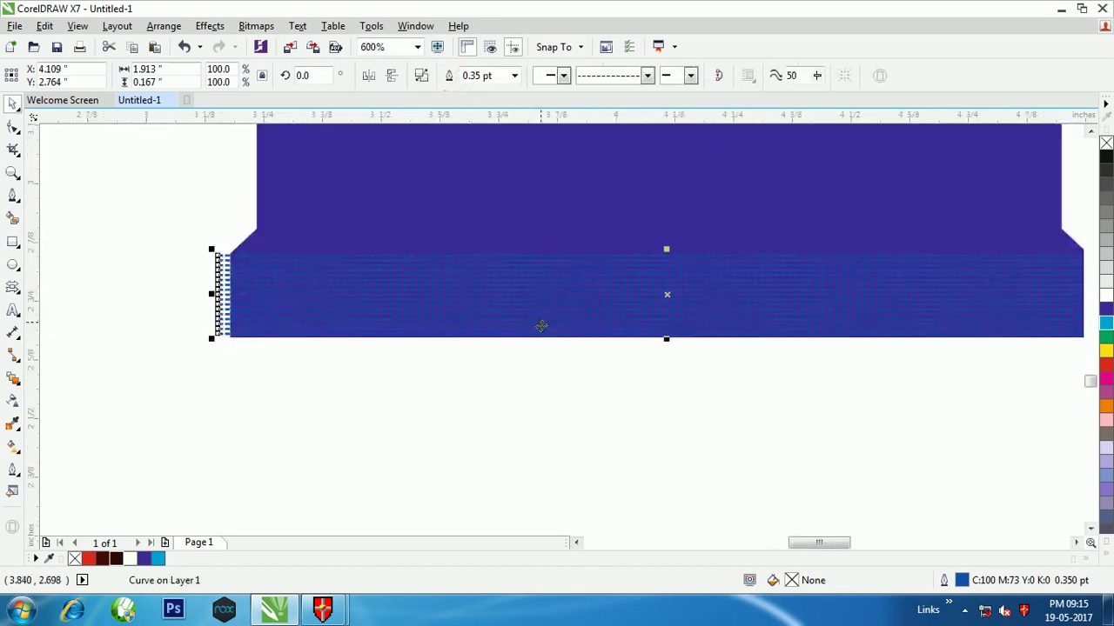
Step: Centre the dashed pattern horizontally on the wrapper and change its outline colour to C:100 M:78 Y:0 K:0
{"action": "left_click", "coordinate": [452, 225], "text": "shift"}
{"action": "left_click", "coordinate": [348, 403]}
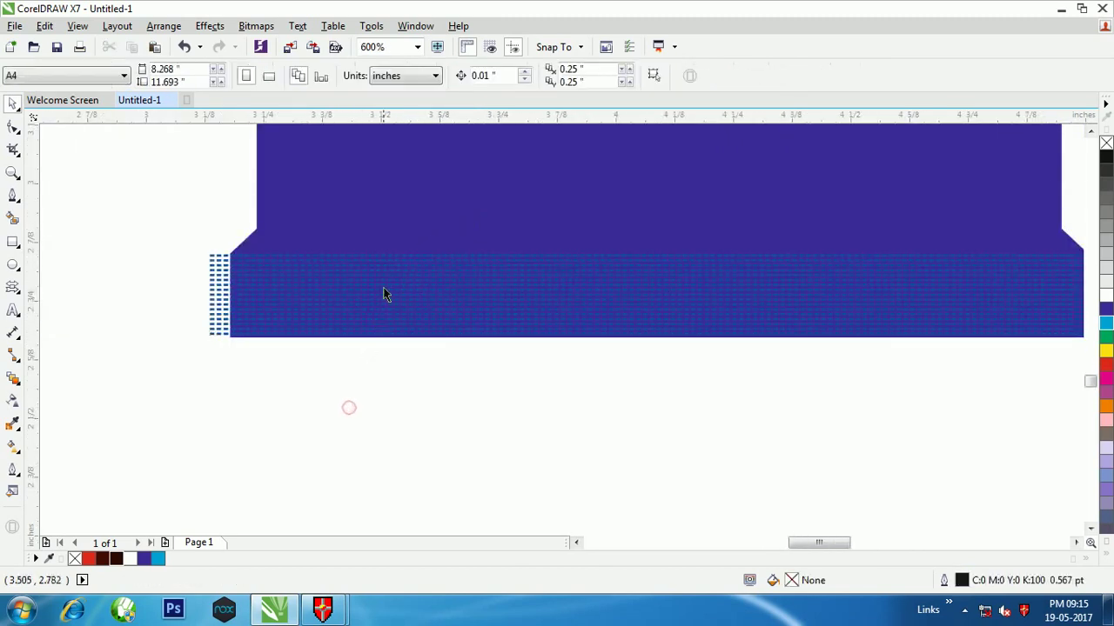
{"action": "left_click", "coordinate": [383, 282]}
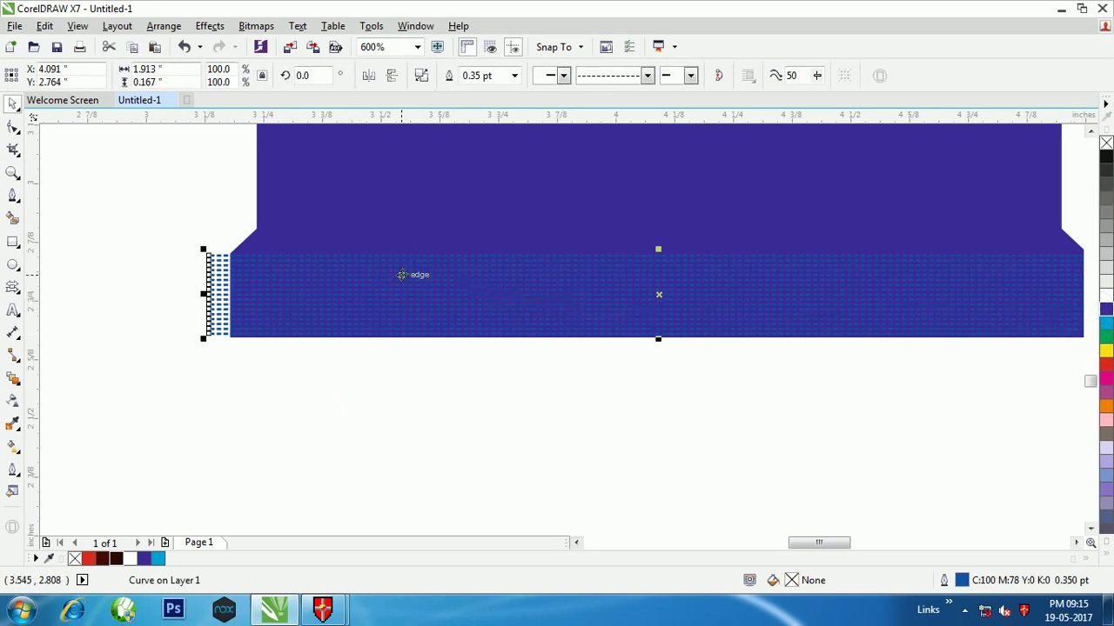
Step: PowerClip the dashed pattern inside the blue wrapper shape
{"action": "scroll", "coordinate": [400, 272], "scroll_direction": "up", "scroll_amount": 1}
{"action": "right_click", "coordinate": [388, 172]}
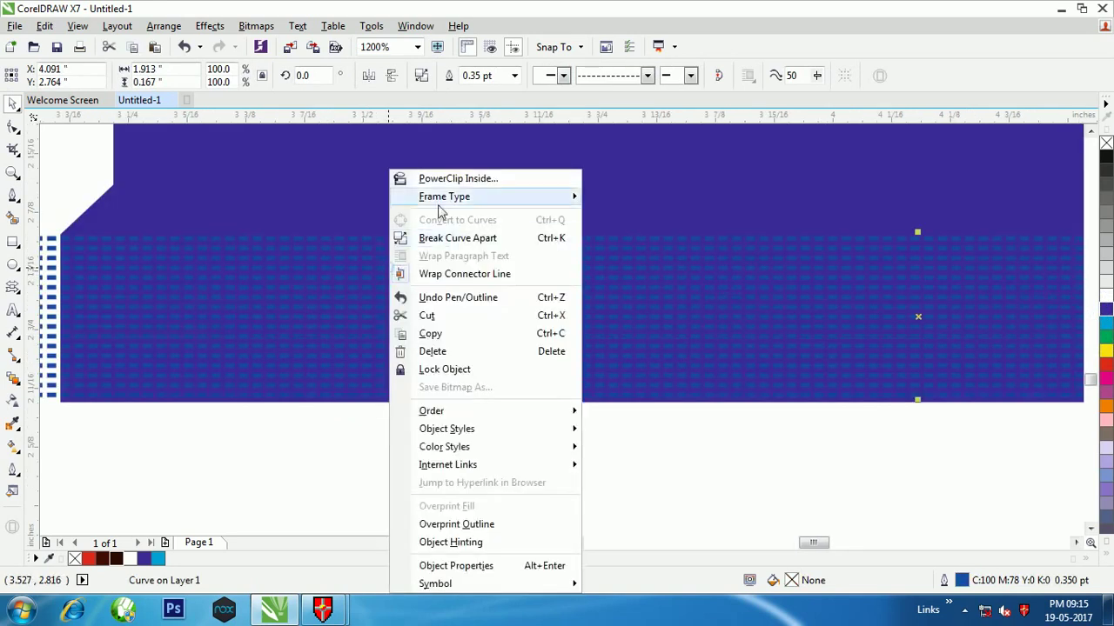
{"action": "left_click", "coordinate": [447, 178]}
{"action": "left_click", "coordinate": [381, 386]}
{"action": "scroll", "coordinate": [381, 385], "scroll_direction": "down", "scroll_amount": 3}
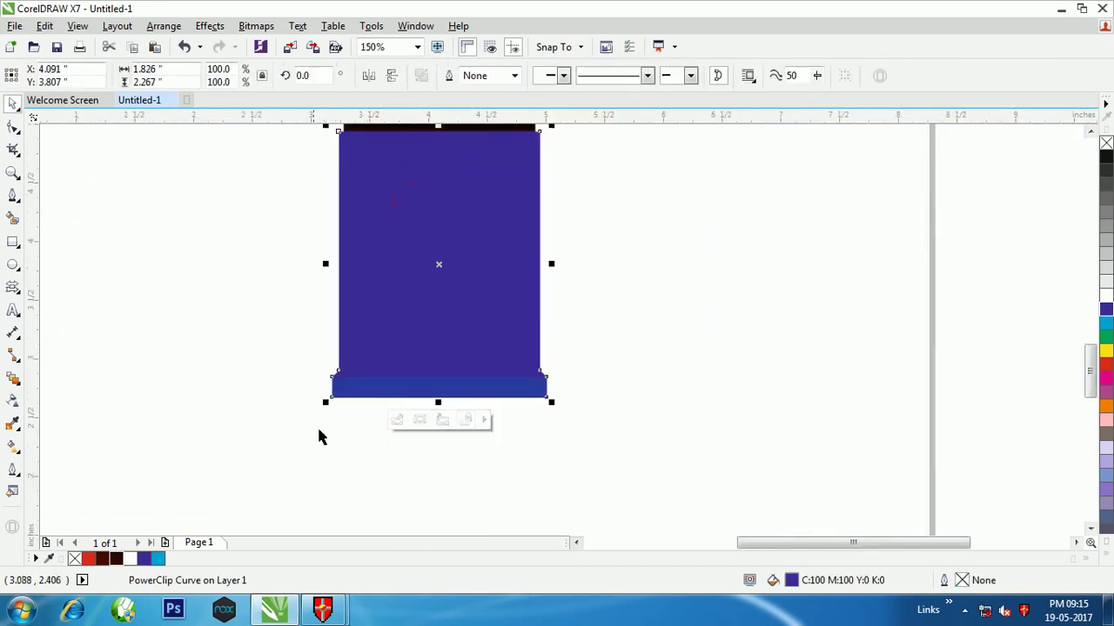
{"action": "left_click", "coordinate": [329, 427]}
{"action": "scroll", "coordinate": [380, 166], "scroll_direction": "up", "scroll_amount": 1}
{"action": "scroll", "coordinate": [342, 251], "scroll_direction": "down", "scroll_amount": 1}
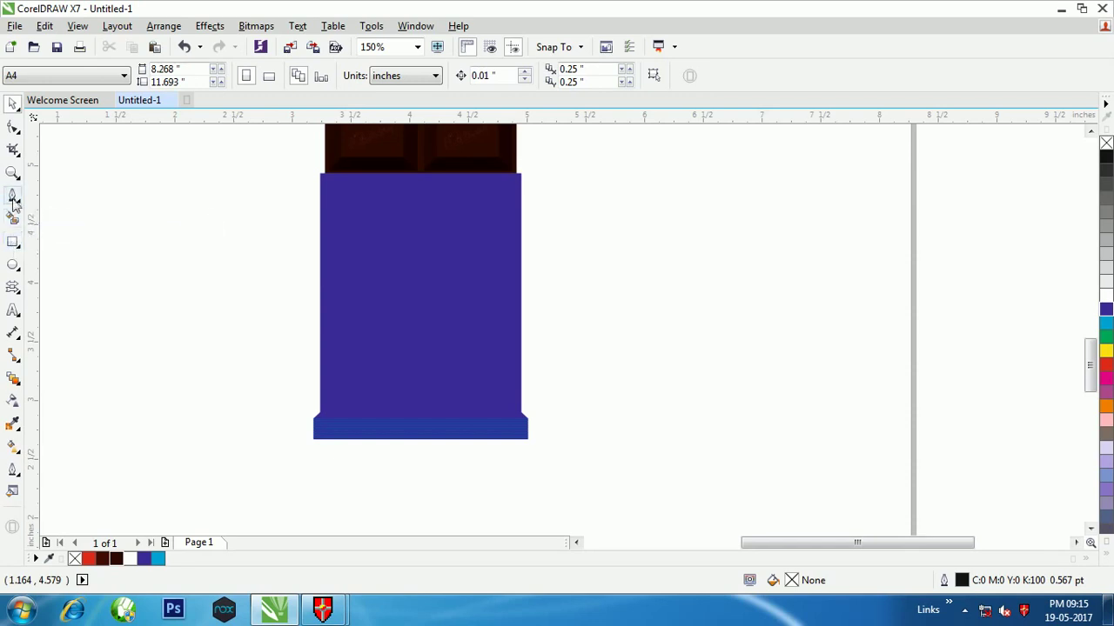
Step: Draw a narrow vertical rectangle, about 0.097 by 1.997 inches, along the inside of the wrapper's left edge
{"action": "left_click", "coordinate": [14, 242]}
{"action": "scroll", "coordinate": [340, 199], "scroll_direction": "up", "scroll_amount": 1}
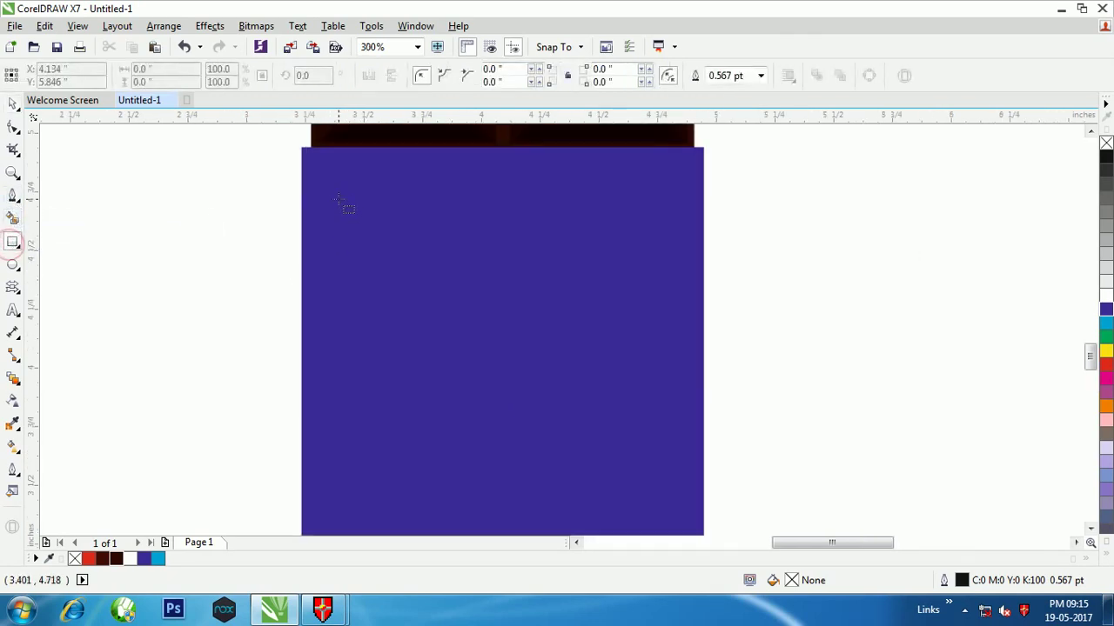
{"action": "mouse_move", "coordinate": [317, 160]}
{"action": "left_mouse_down"}
{"action": "mouse_move", "coordinate": [346, 336]}
{"action": "mouse_move", "coordinate": [361, 562]}
{"action": "mouse_move", "coordinate": [354, 491]}
{"action": "mouse_move", "coordinate": [348, 584]}
{"action": "mouse_move", "coordinate": [342, 418]}
{"action": "left_mouse_up"}
{"action": "left_click", "coordinate": [12, 103]}
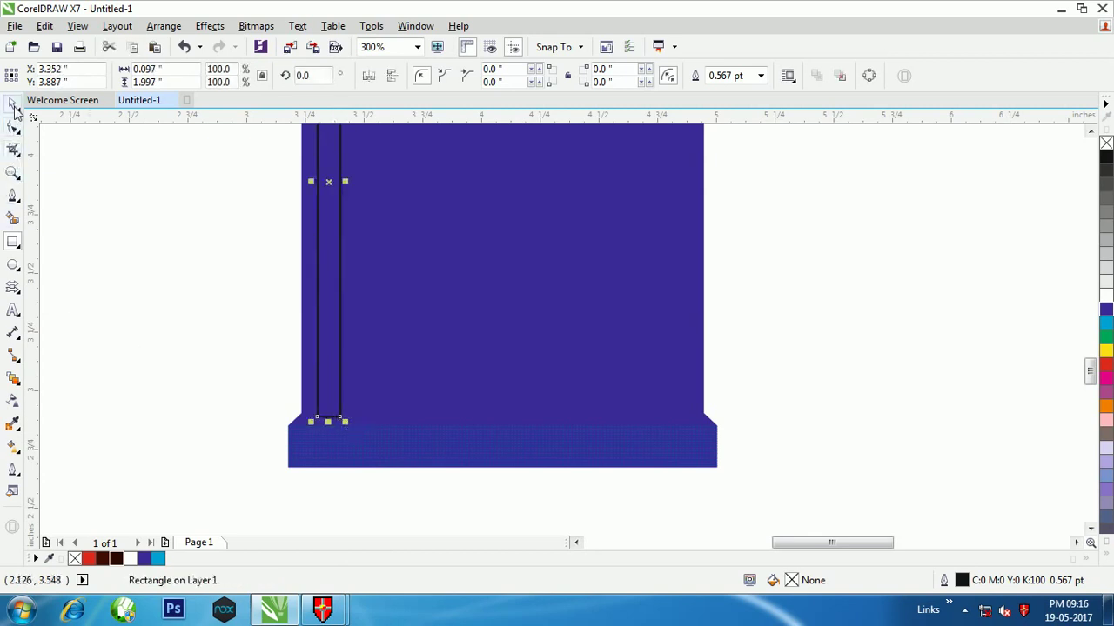
Step: Fill the narrow rectangle with white and remove its outline
{"action": "scroll", "coordinate": [323, 209], "scroll_direction": "up", "scroll_amount": 2}
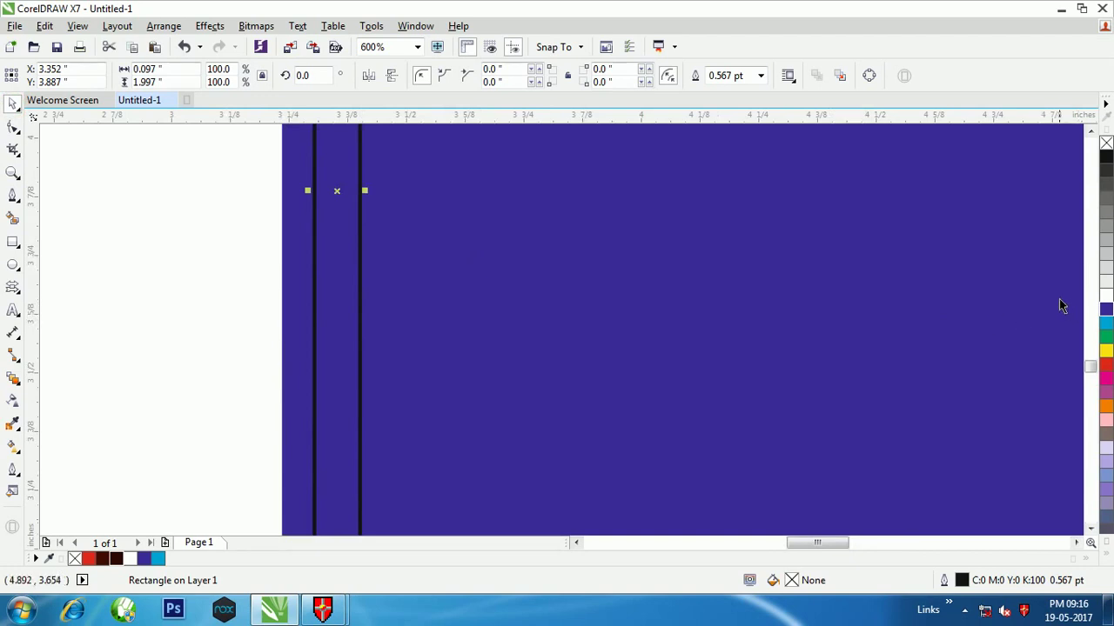
{"action": "left_click", "coordinate": [1107, 296]}
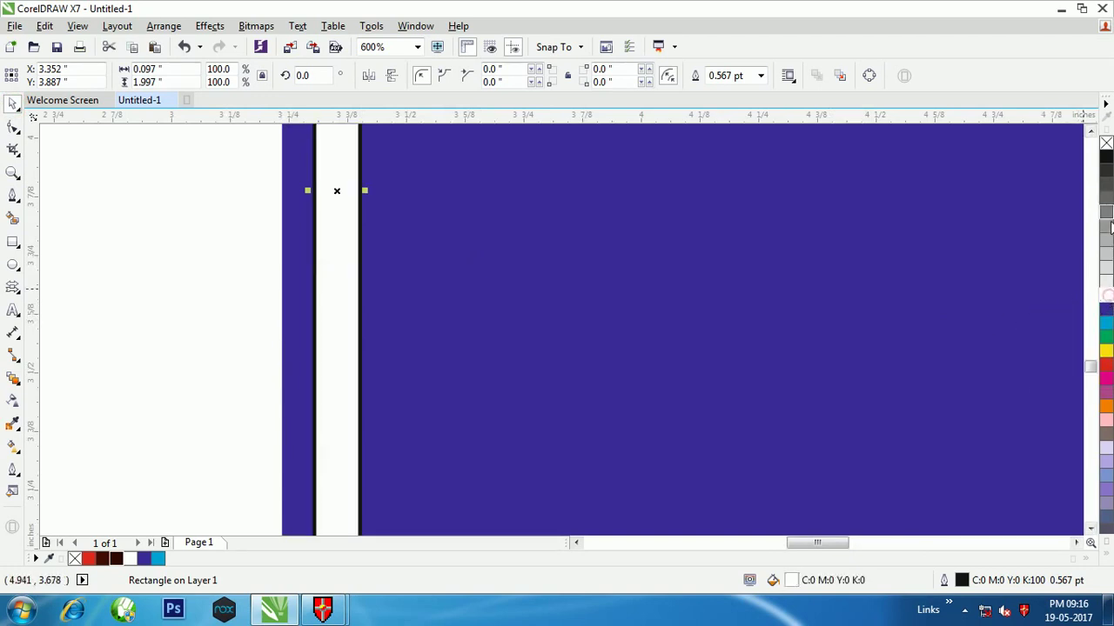
{"action": "left_click", "coordinate": [1107, 309]}
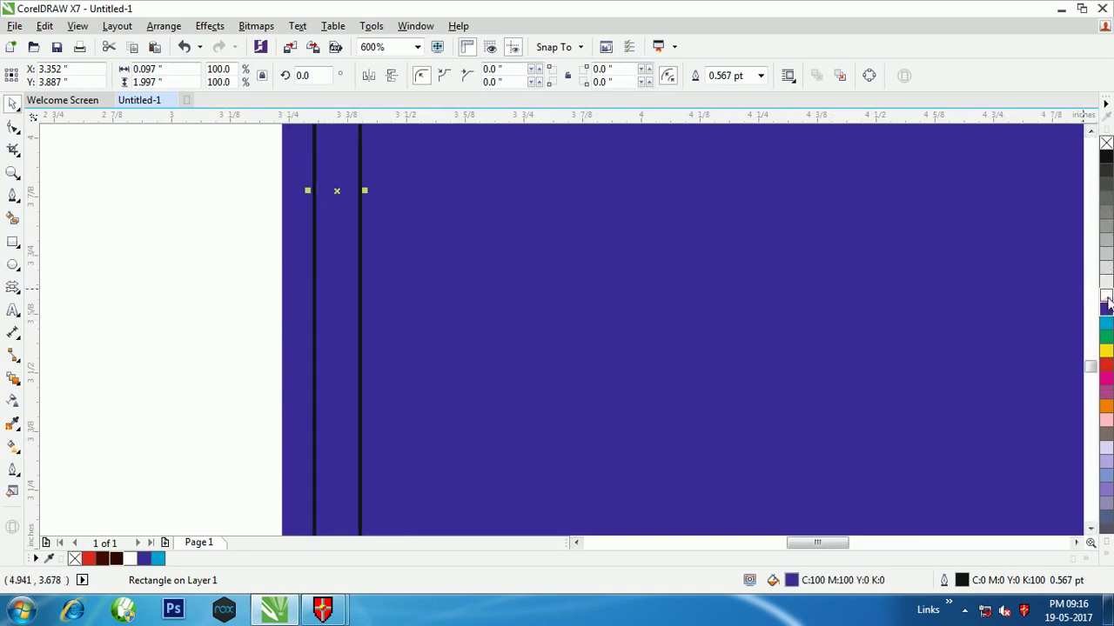
{"action": "left_click", "coordinate": [1106, 296]}
{"action": "right_click", "coordinate": [1106, 143]}
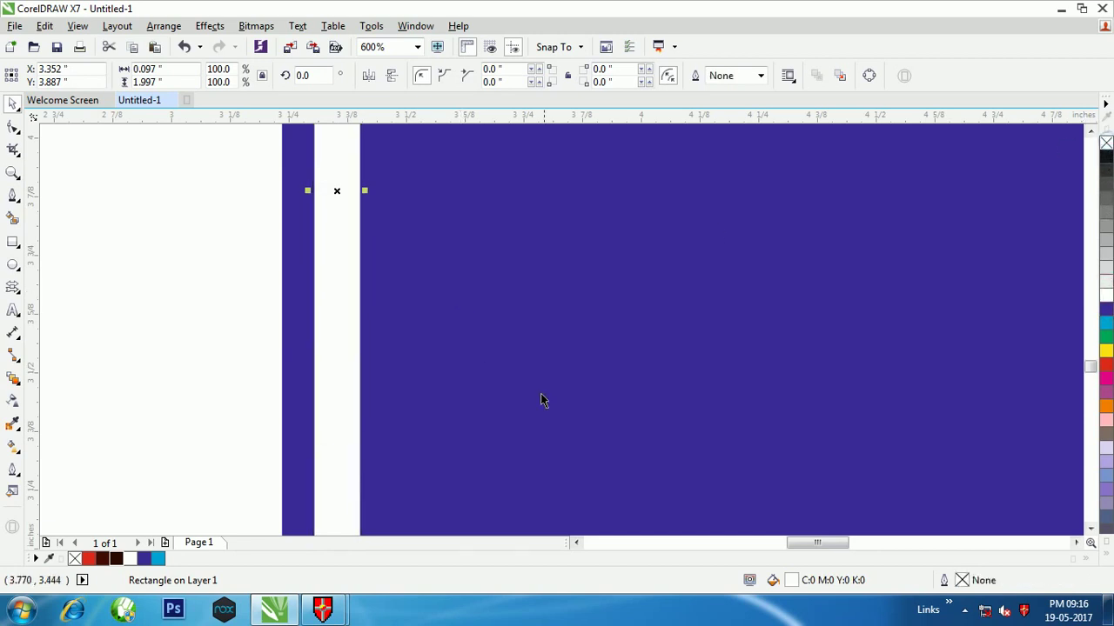
Step: Try converting the white rectangle to a 300 dpi CMYK bitmap and applying a Gaussian blur of 27 pixels
{"action": "left_click", "coordinate": [256, 26]}
{"action": "left_click", "coordinate": [296, 42]}
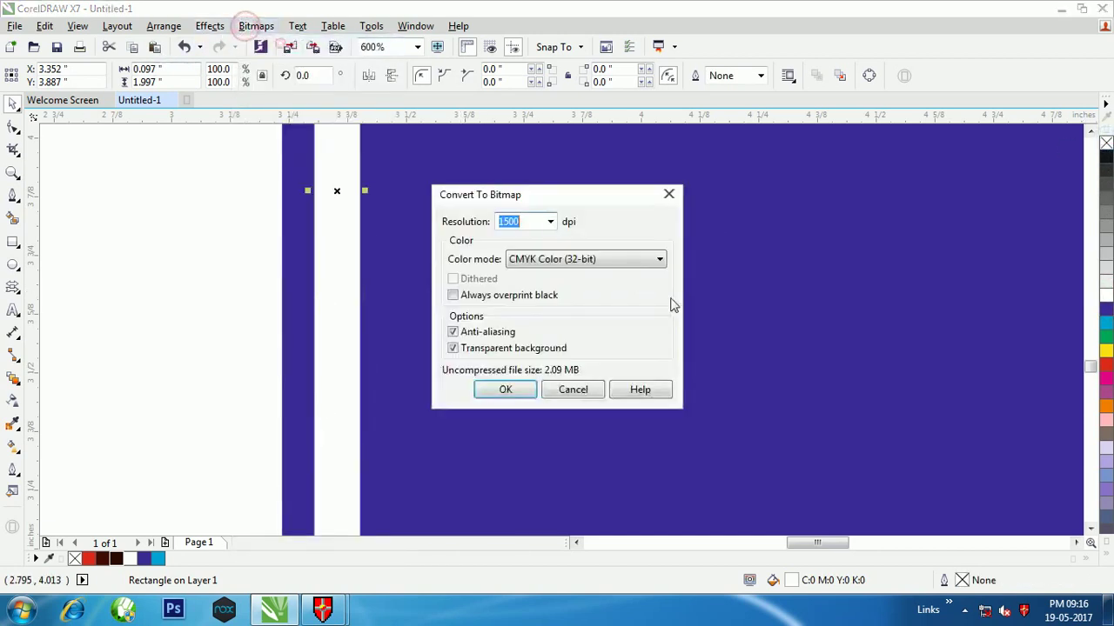
{"action": "type", "text": "300"}
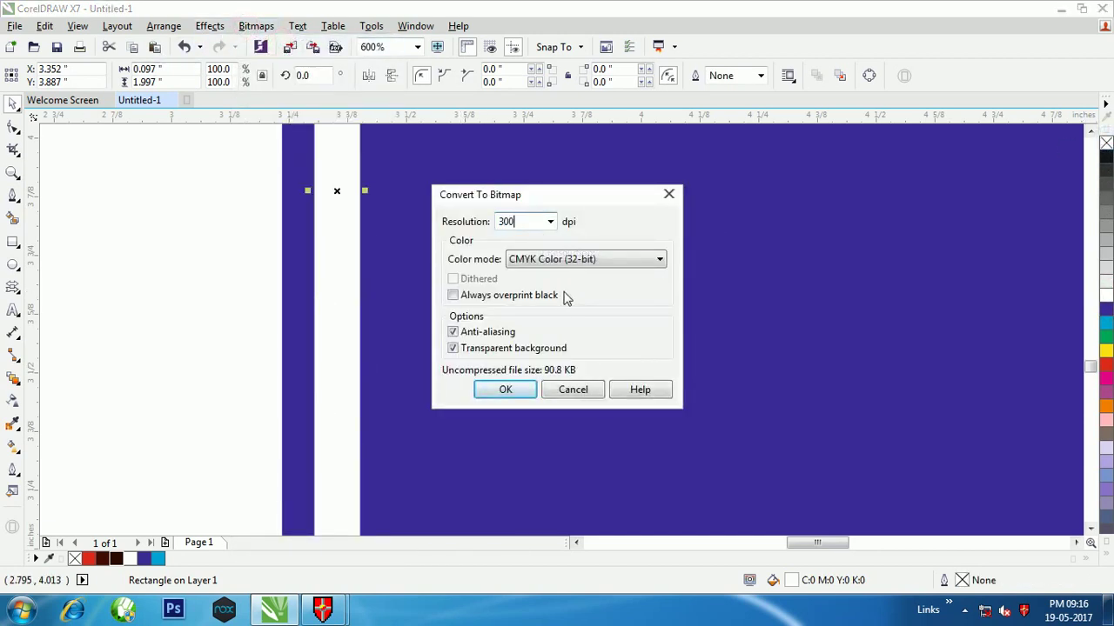
{"action": "left_click", "coordinate": [506, 390]}
{"action": "left_click", "coordinate": [256, 25]}
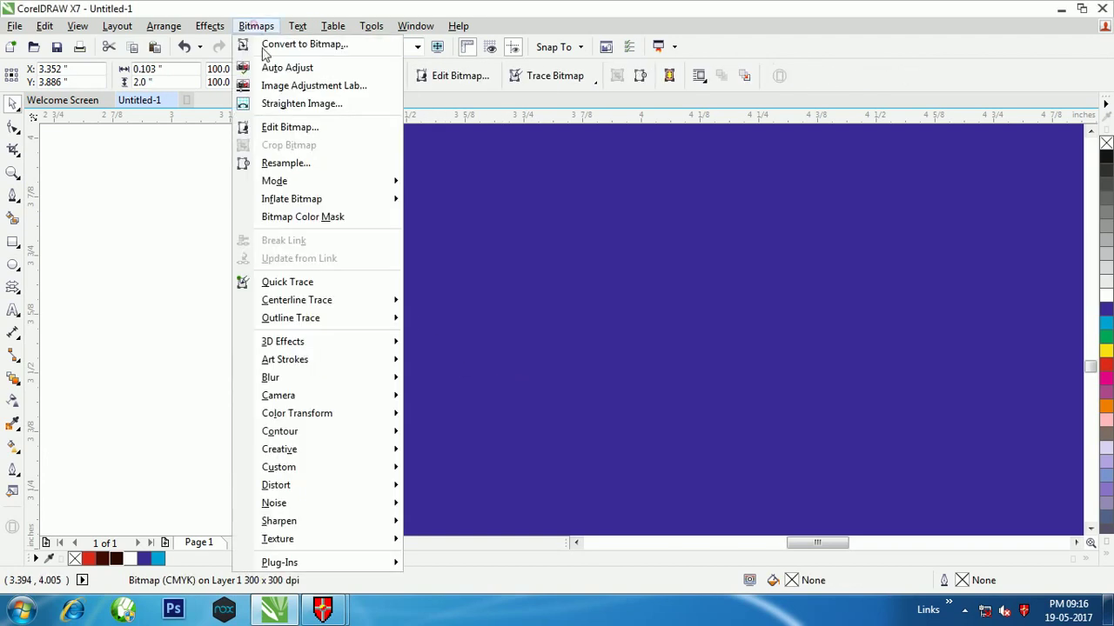
{"action": "mouse_move", "coordinate": [360, 379]}
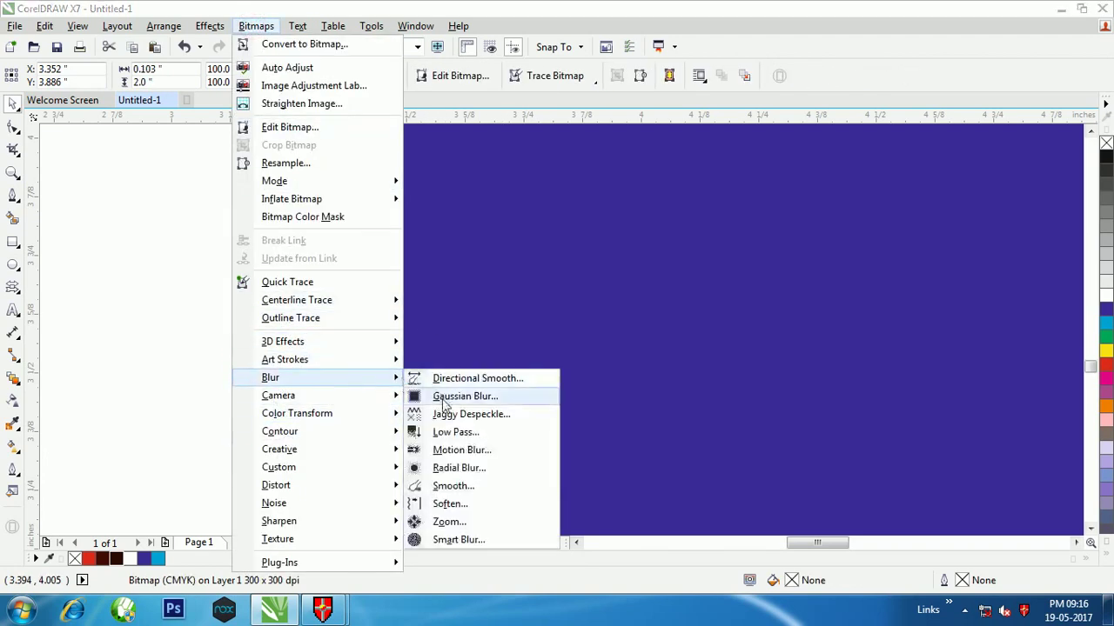
{"action": "left_click", "coordinate": [439, 398]}
{"action": "left_click", "coordinate": [473, 288]}
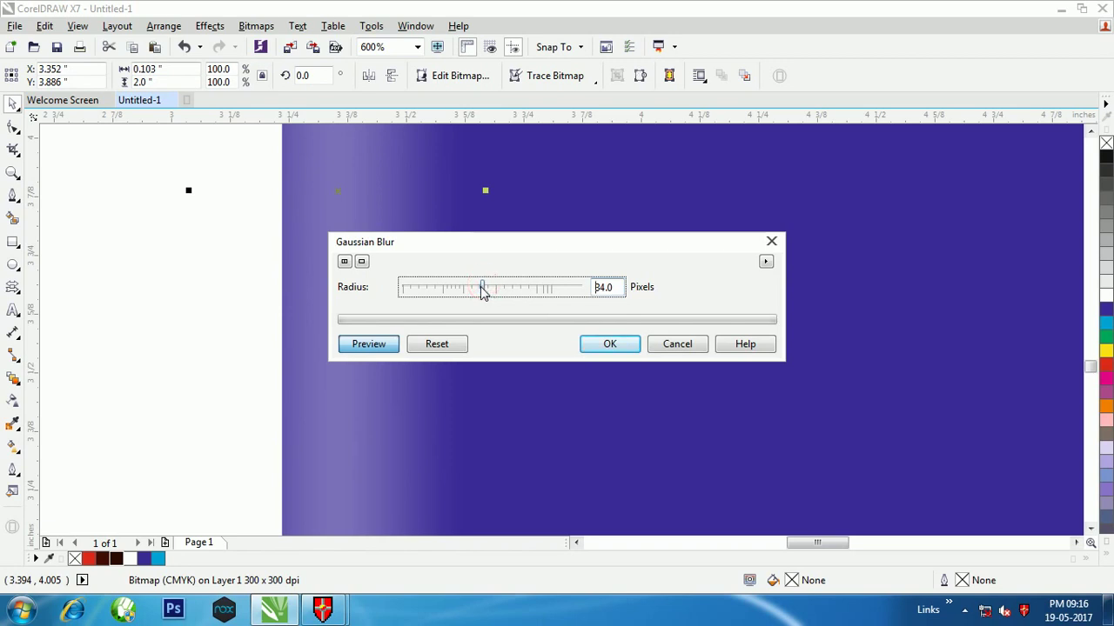
{"action": "left_click", "coordinate": [588, 349]}
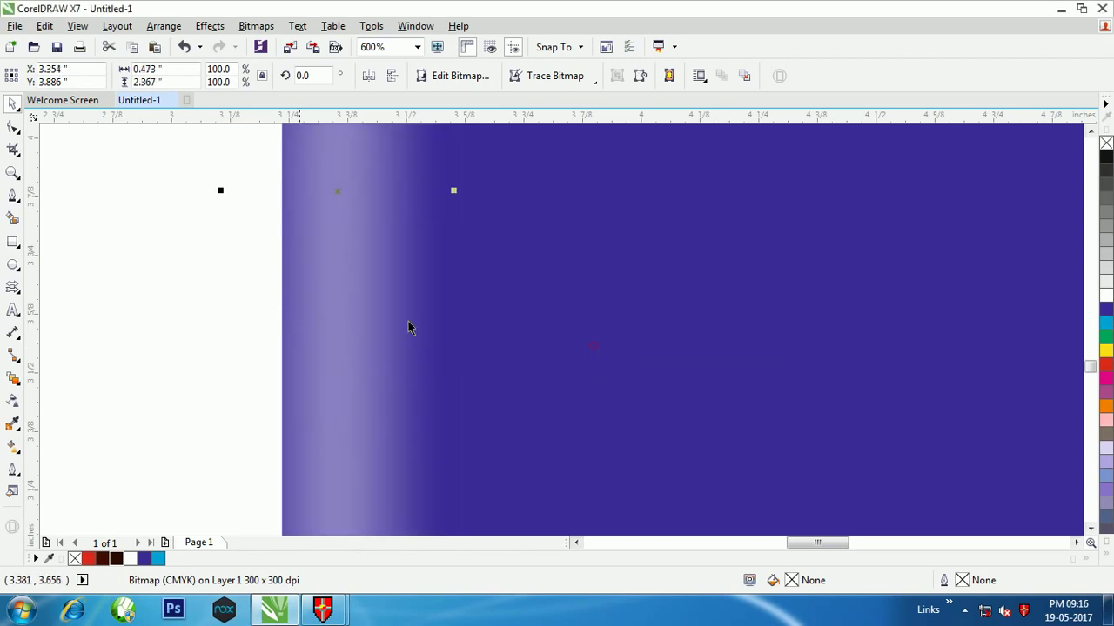
Step: Undo the Gaussian blur and the bitmap conversion of the white strip
{"action": "scroll", "coordinate": [280, 285], "scroll_direction": "down", "scroll_amount": 4}
{"action": "scroll", "coordinate": [295, 286], "scroll_direction": "down", "scroll_amount": 1}
{"action": "scroll", "coordinate": [304, 293], "scroll_direction": "up", "scroll_amount": 2}
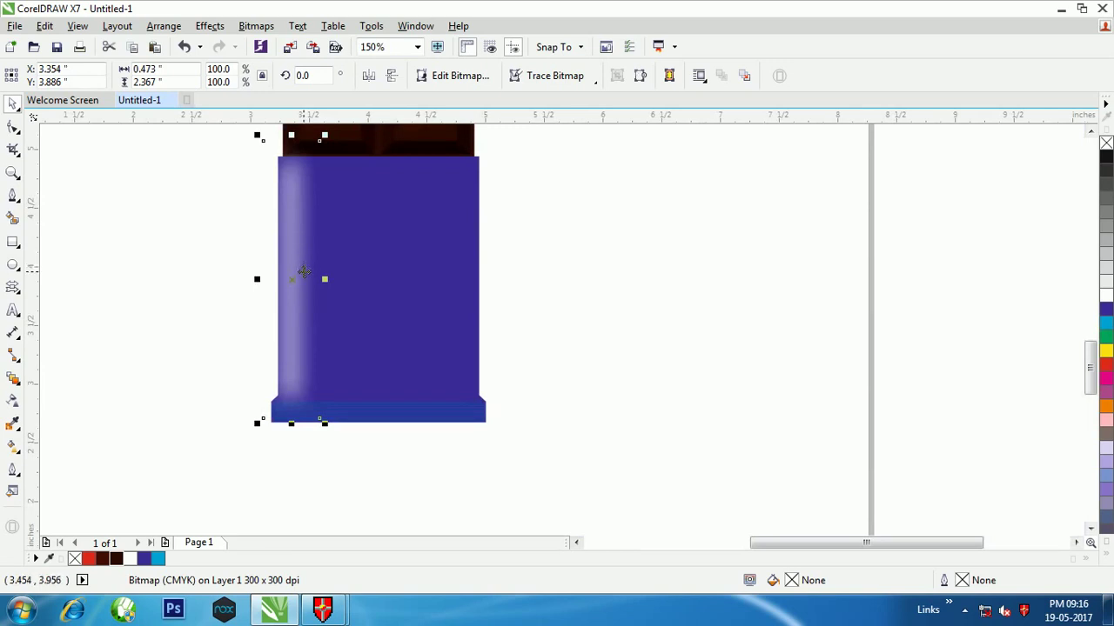
{"action": "key", "text": "ctrl+z"}
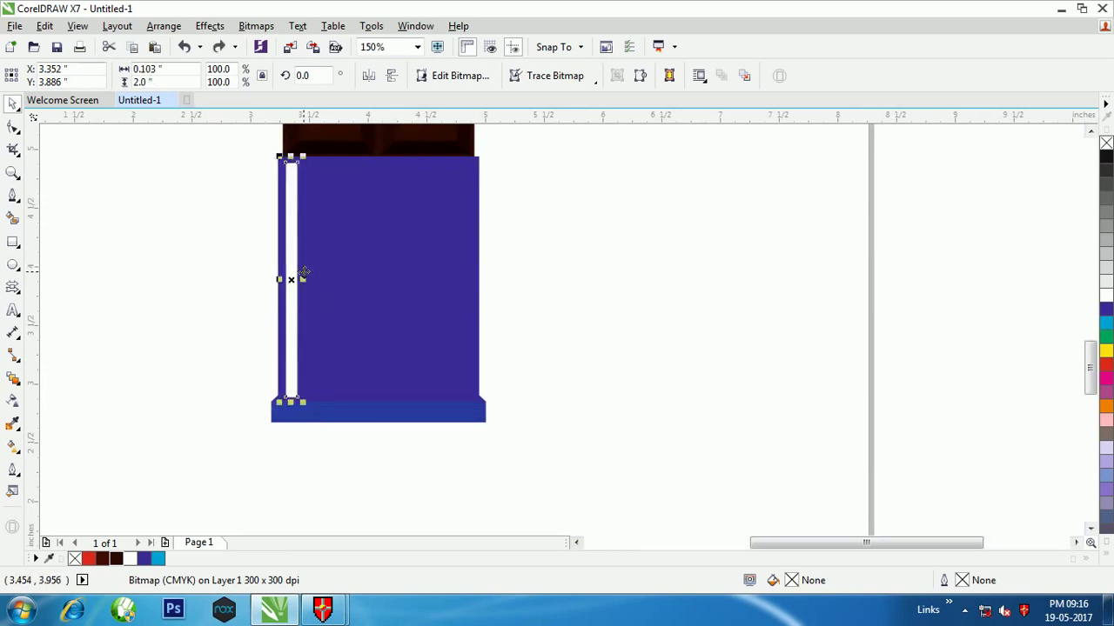
{"action": "key", "text": "ctrl+z"}
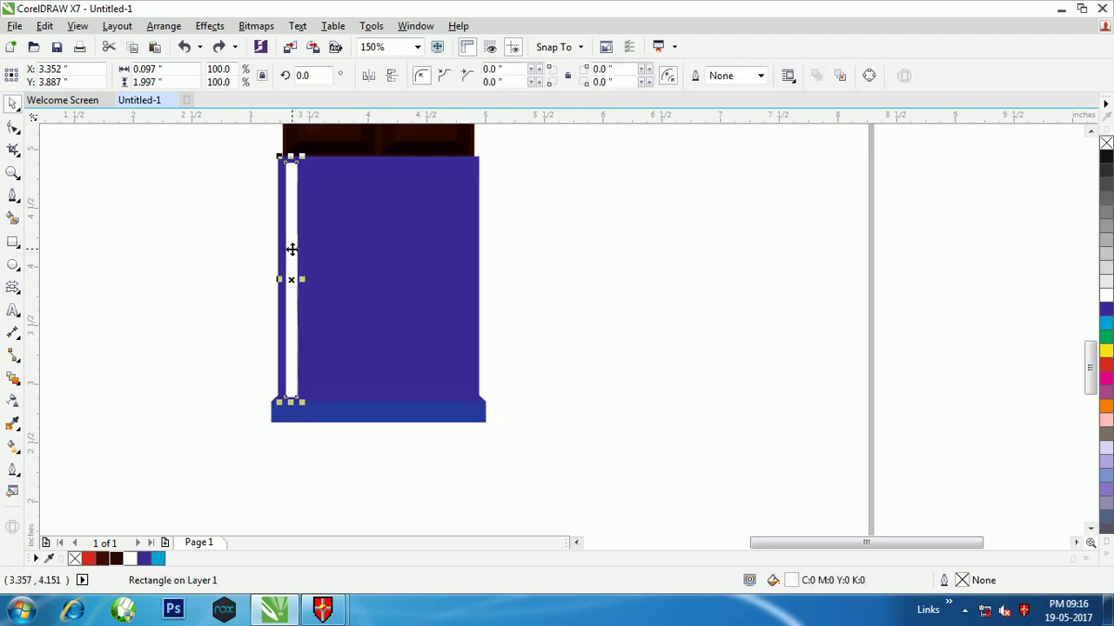
Step: Fill the narrow rectangle with C:100 M:57 Y:0 K:0 and nudge it 0.02 inches to the right
{"action": "scroll", "coordinate": [291, 249], "scroll_direction": "up", "scroll_amount": 1}
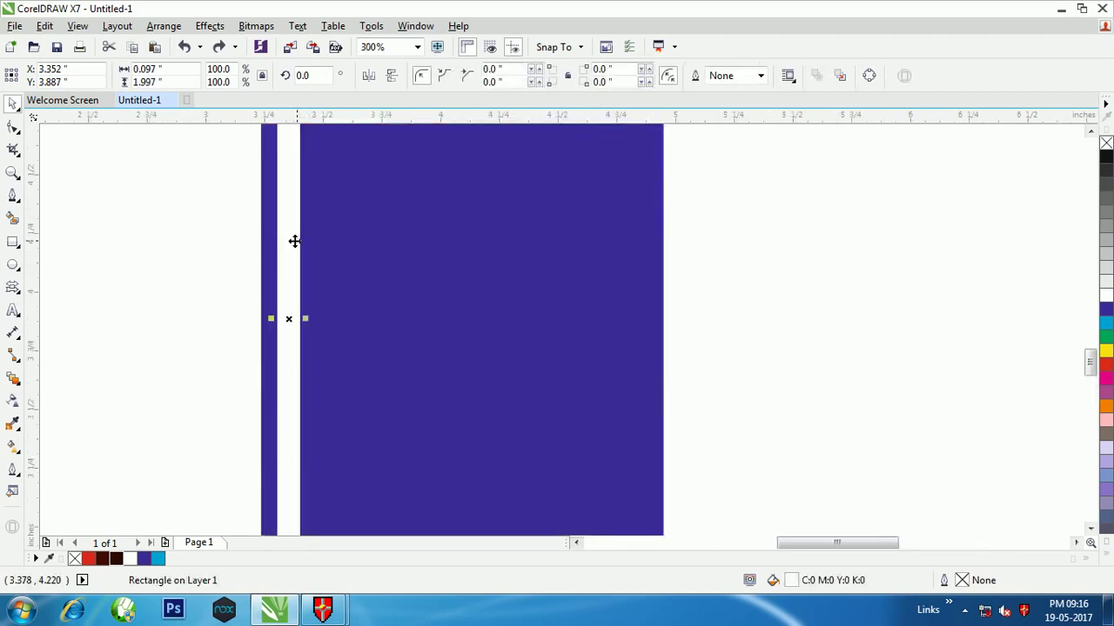
{"action": "left_click", "coordinate": [1106, 327]}
{"action": "left_click", "coordinate": [1106, 310], "text": "ctrl"}
{"action": "left_click", "coordinate": [1106, 310], "text": "ctrl"}
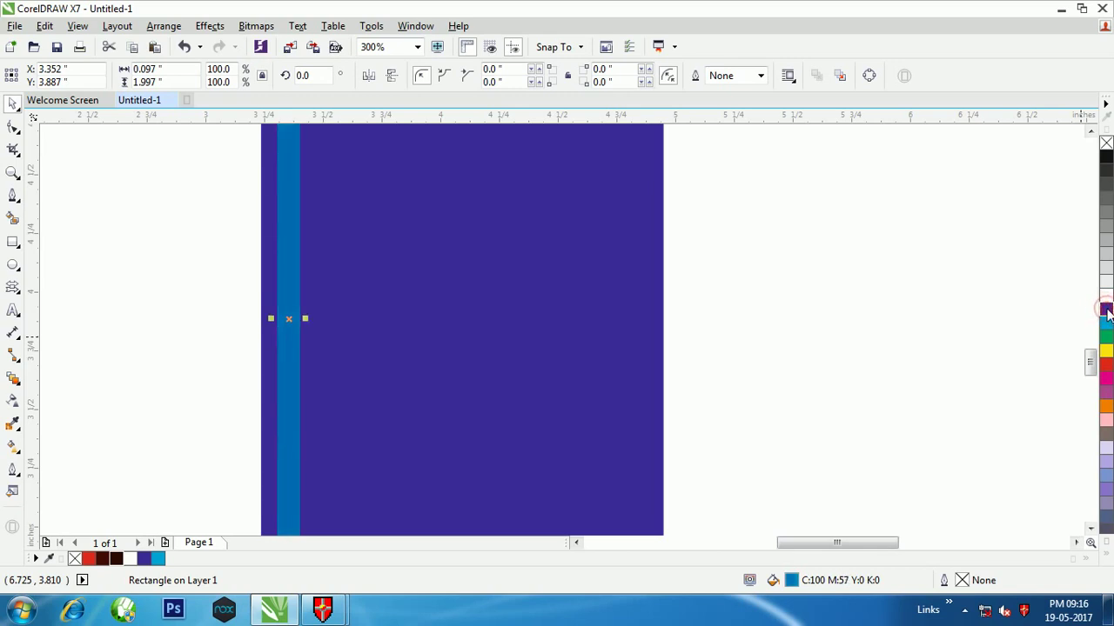
{"action": "key", "text": "Right"}
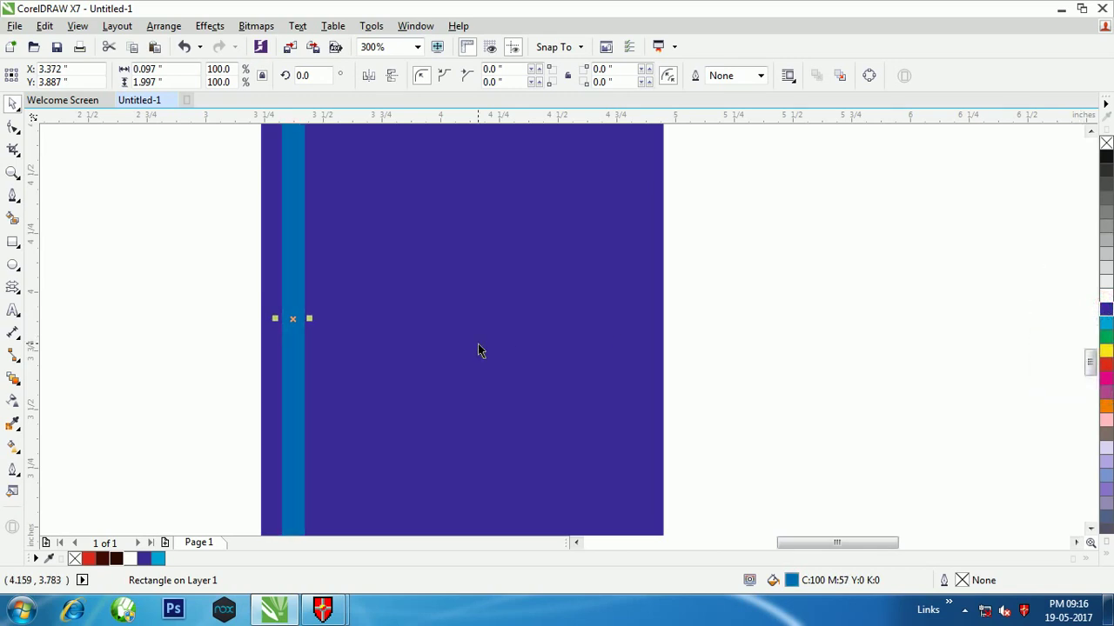
Step: Convert the narrow blue rectangle to a 300 dpi CMYK bitmap and apply a Gaussian blur with a 26-pixel radius
{"action": "left_click", "coordinate": [256, 25]}
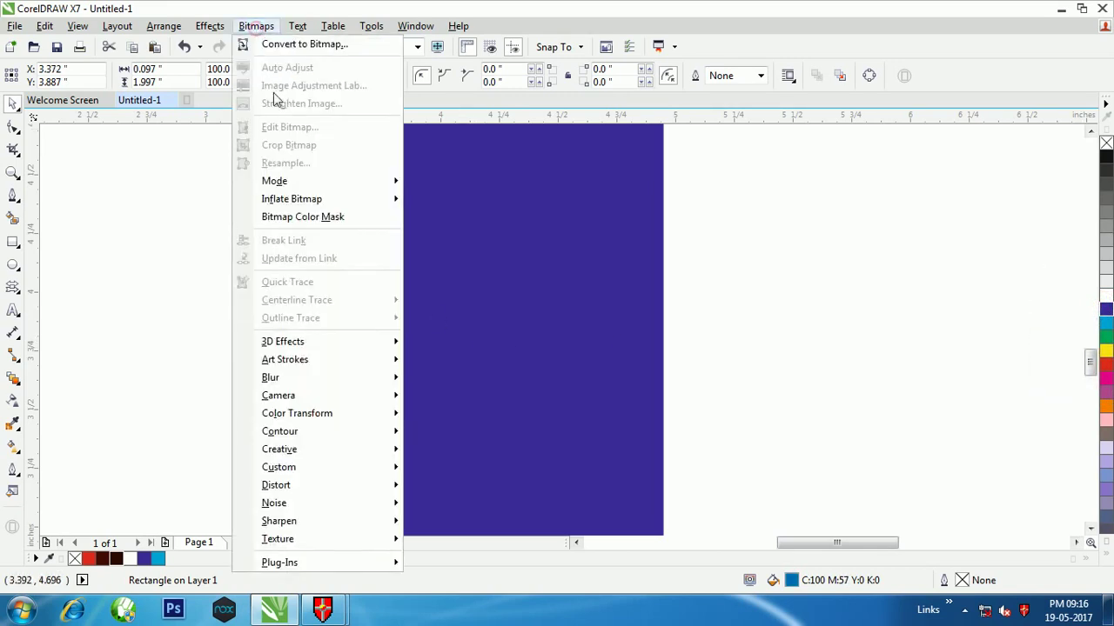
{"action": "left_click", "coordinate": [303, 45]}
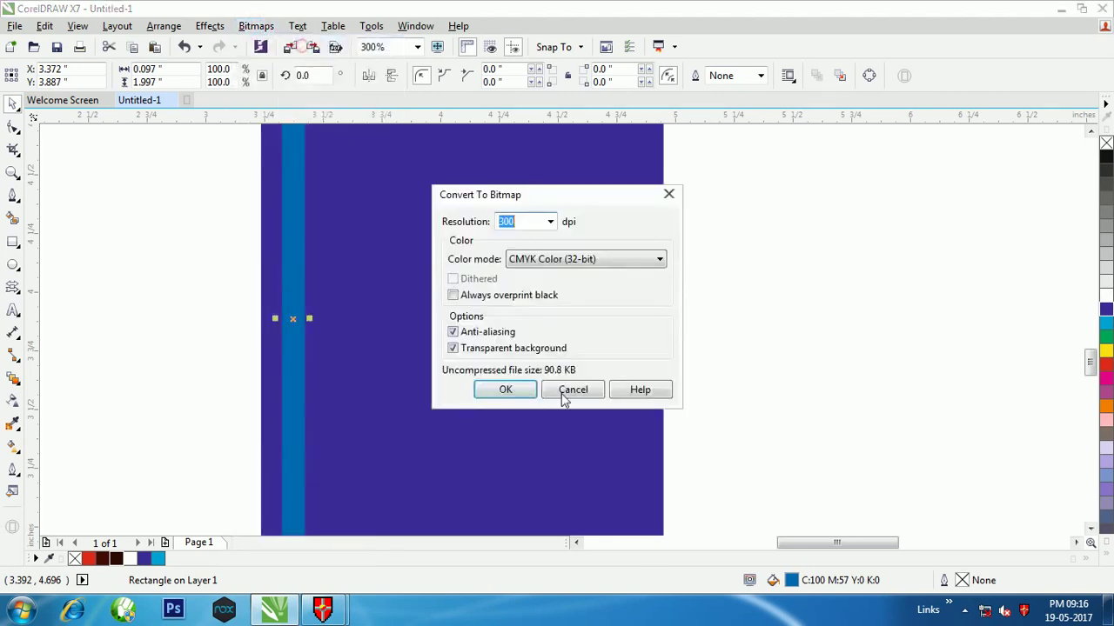
{"action": "left_click", "coordinate": [509, 391]}
{"action": "left_click", "coordinate": [255, 26]}
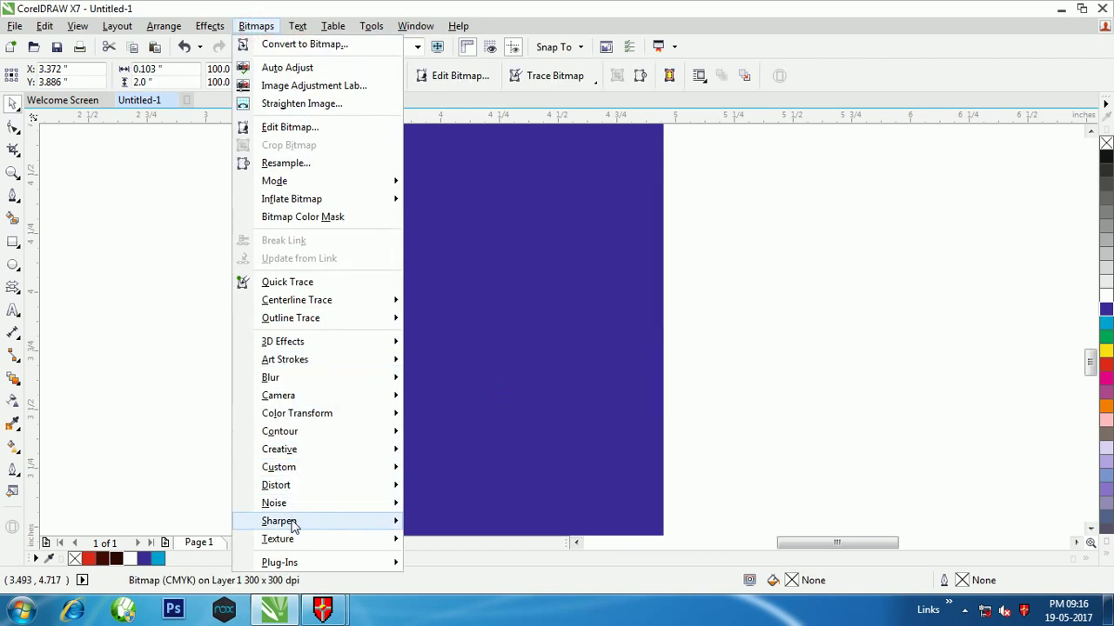
{"action": "mouse_move", "coordinate": [307, 541]}
{"action": "mouse_move", "coordinate": [323, 382]}
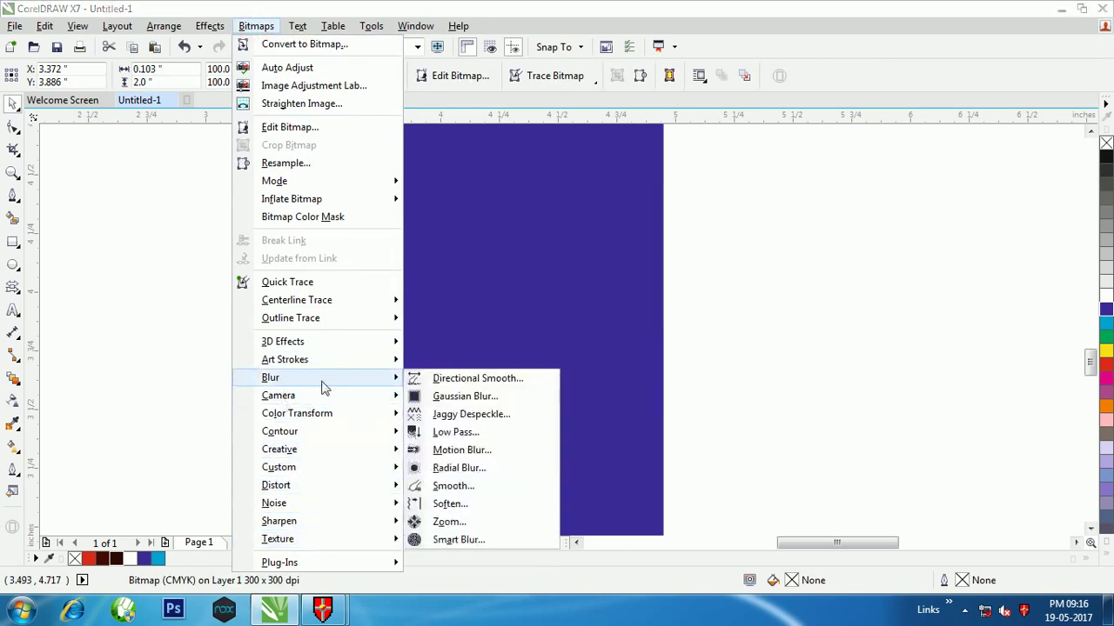
{"action": "left_click", "coordinate": [465, 396]}
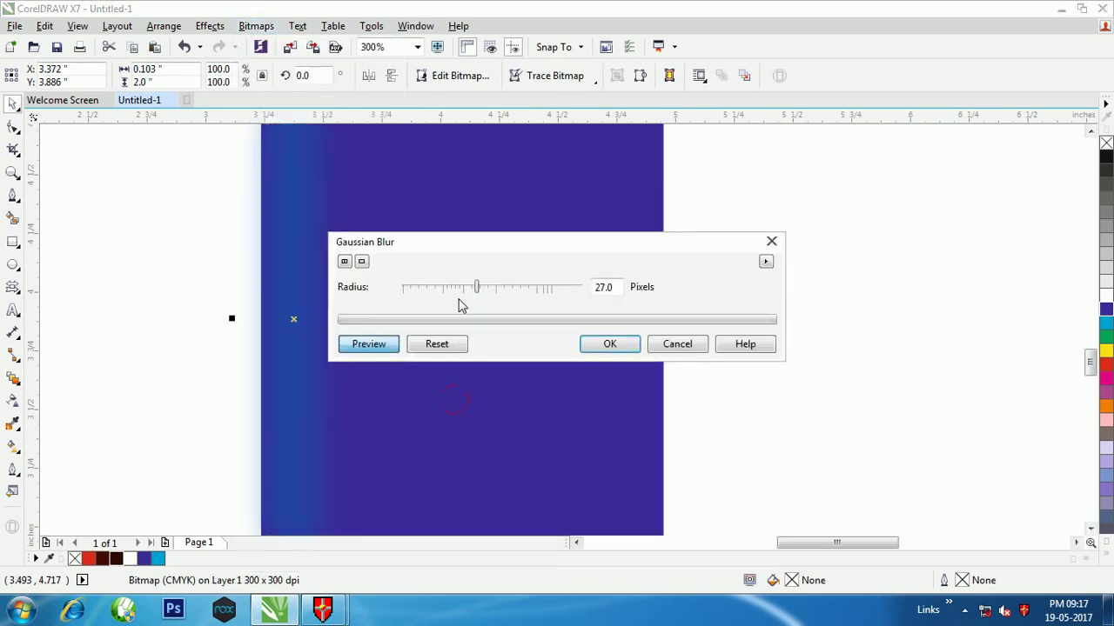
{"action": "left_click", "coordinate": [465, 291]}
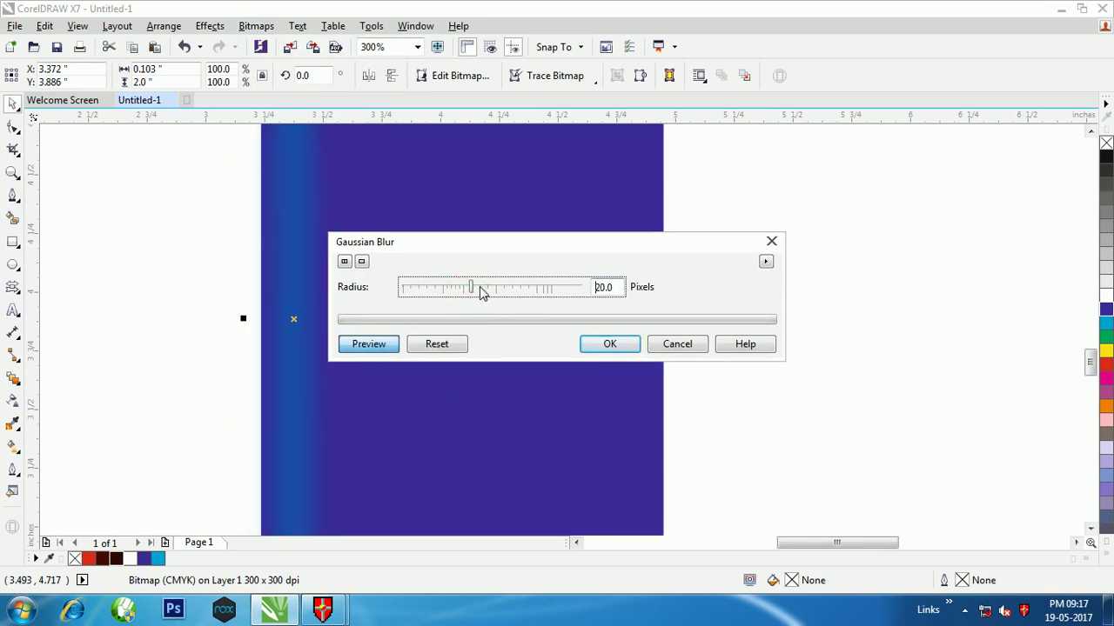
{"action": "left_click", "coordinate": [588, 344]}
Step: Copy the blurred strip to the wrapper's right edge and PowerClip both strips inside the wrapper shape
{"action": "left_click_drag", "start_coordinate": [299, 296], "coordinate": [626, 306]}
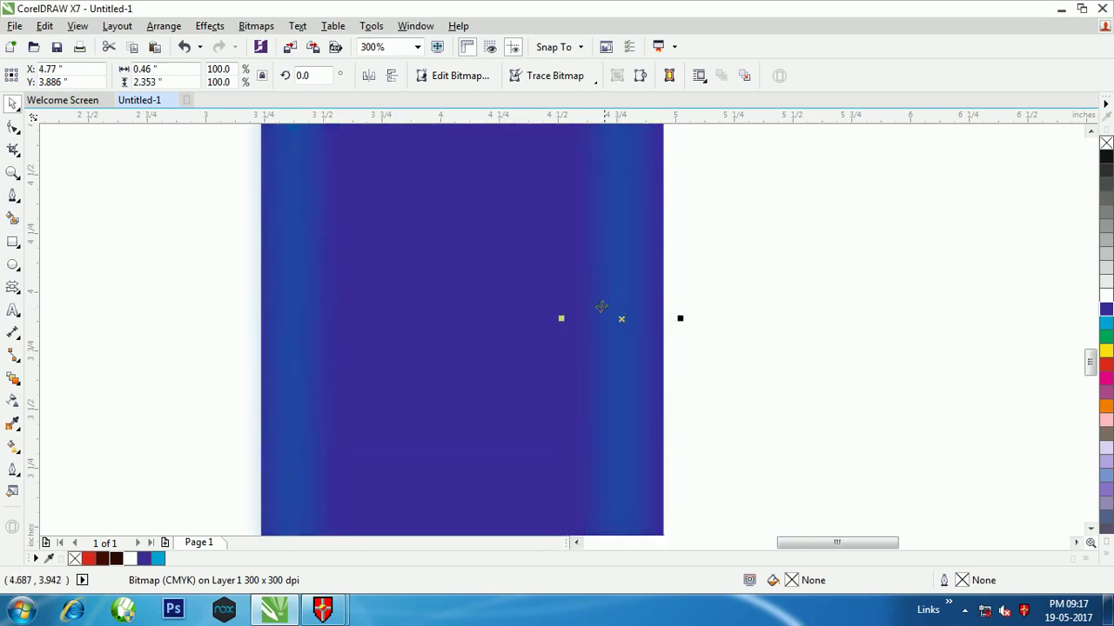
{"action": "right_click", "coordinate": [602, 307]}
{"action": "left_click", "coordinate": [661, 143]}
{"action": "left_click", "coordinate": [318, 323]}
{"action": "right_click", "coordinate": [296, 318]}
{"action": "left_click", "coordinate": [356, 144]}
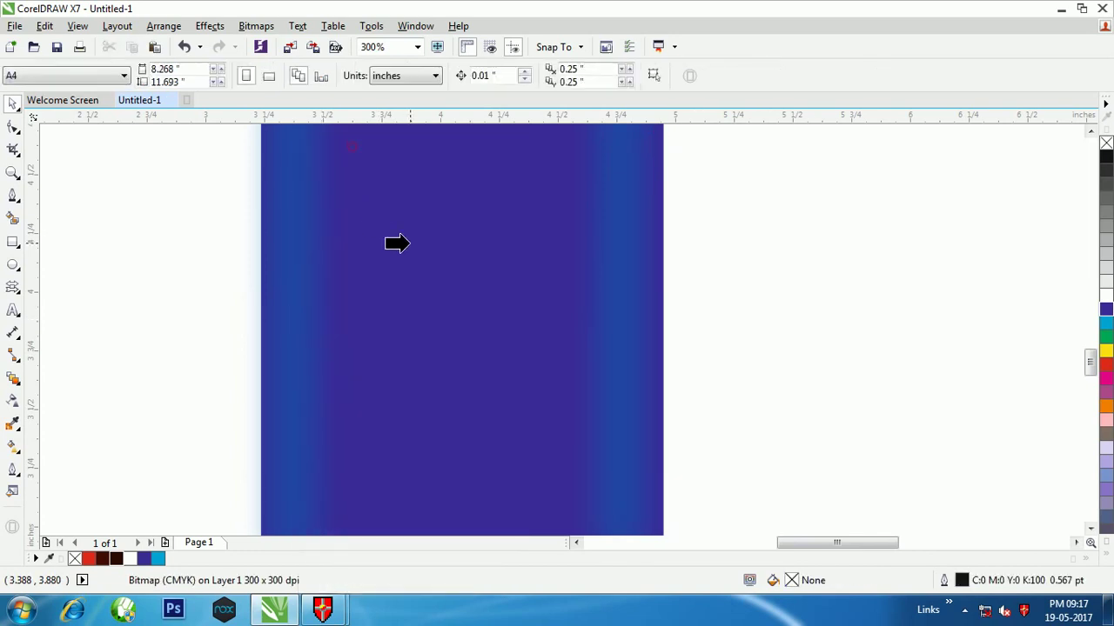
{"action": "left_click", "coordinate": [405, 244]}
Step: Draw a closed arch with the Pen tool, about 1.66 by 0.129 inches, with its straight base along the top of the textured band
{"action": "scroll", "coordinate": [472, 339], "scroll_direction": "down", "scroll_amount": 1}
{"action": "left_click", "coordinate": [753, 398]}
{"action": "scroll", "coordinate": [460, 500], "scroll_direction": "up", "scroll_amount": 2}
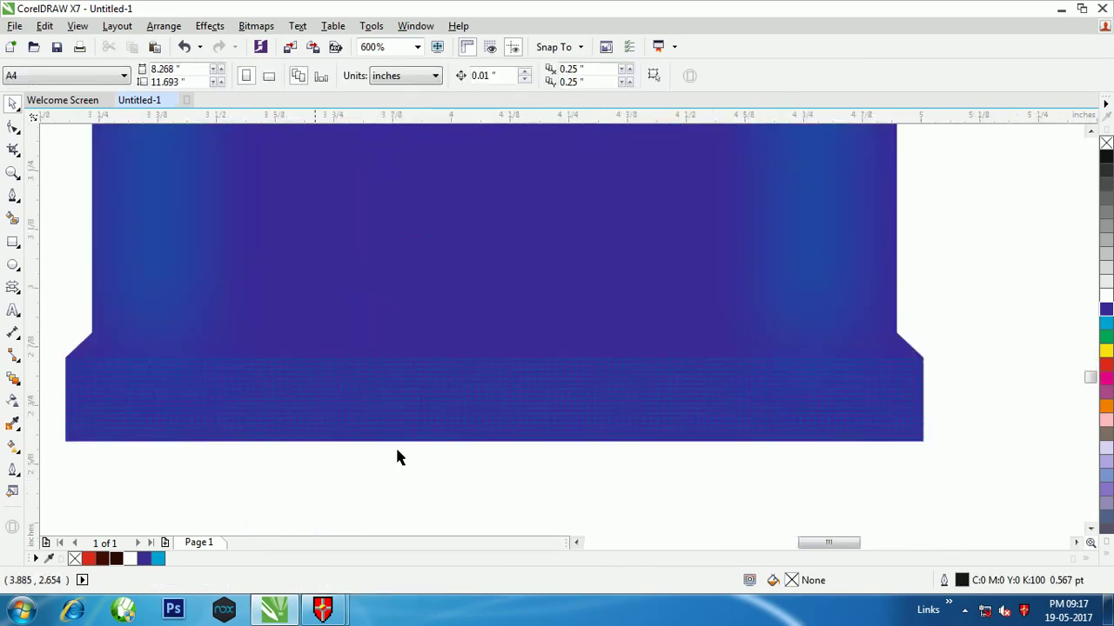
{"action": "left_click", "coordinate": [13, 198]}
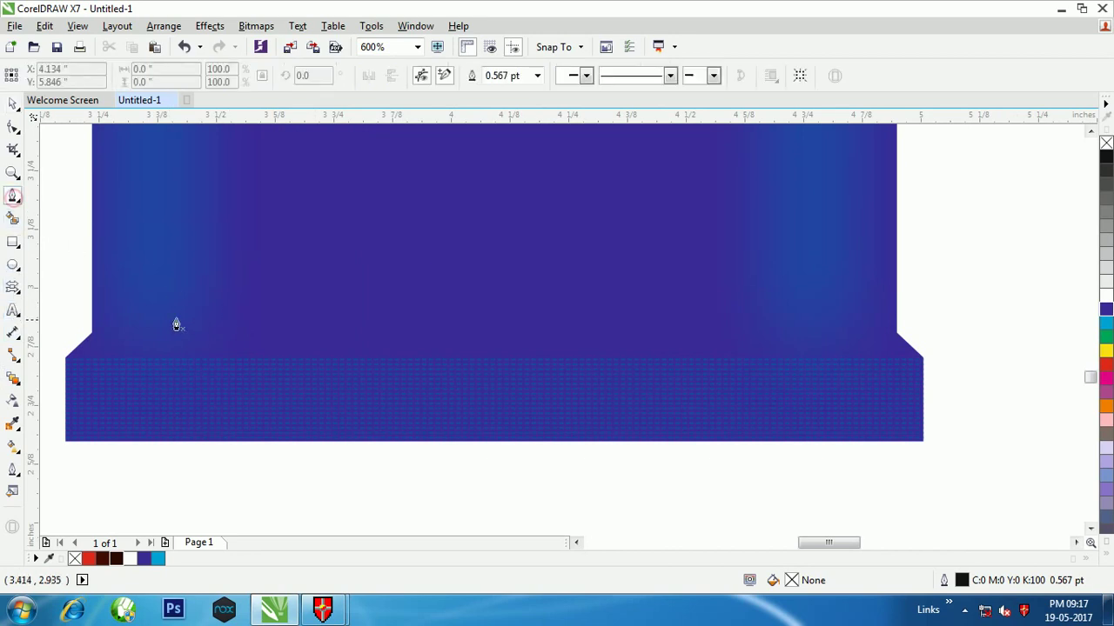
{"action": "left_click", "coordinate": [106, 357]}
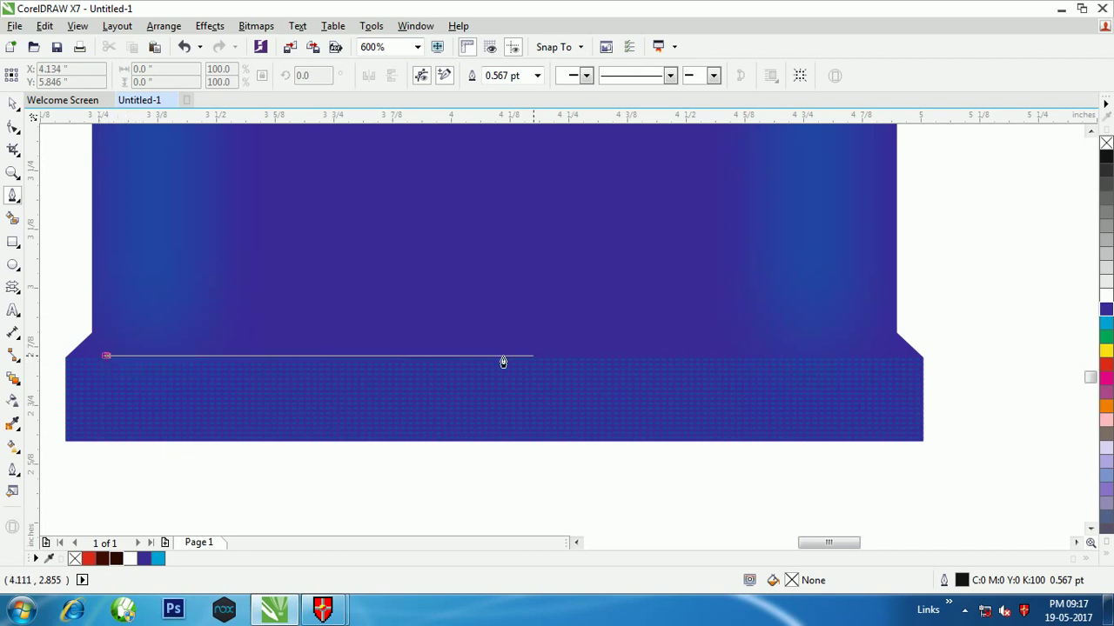
{"action": "left_click", "coordinate": [885, 357]}
{"action": "left_click_drag", "start_coordinate": [105, 356], "coordinate": [470, 225]}
{"action": "left_click", "coordinate": [12, 103]}
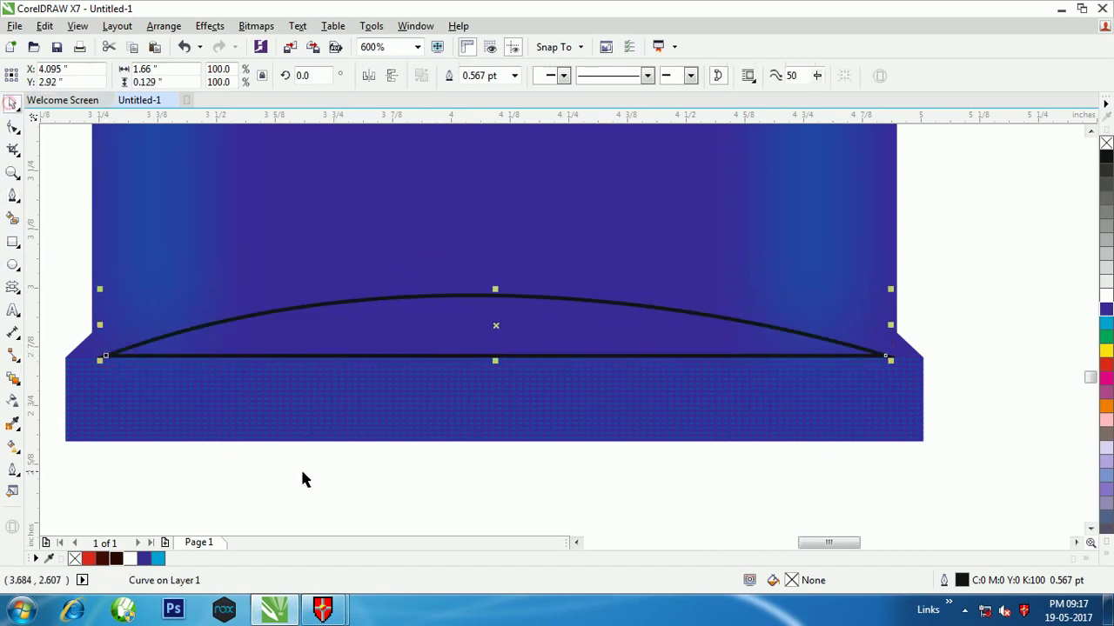
Step: Try filling the arch with cyan mixed towards blue, C:100 M:62 Y:0 K:0
{"action": "left_click", "coordinate": [158, 559]}
{"action": "left_click", "coordinate": [145, 559], "text": "ctrl"}
{"action": "left_click", "coordinate": [146, 560], "text": "ctrl"}
{"action": "left_click", "coordinate": [146, 559], "text": "ctrl"}
{"action": "left_click", "coordinate": [146, 559], "text": "ctrl"}
{"action": "left_click", "coordinate": [146, 560], "text": "ctrl"}
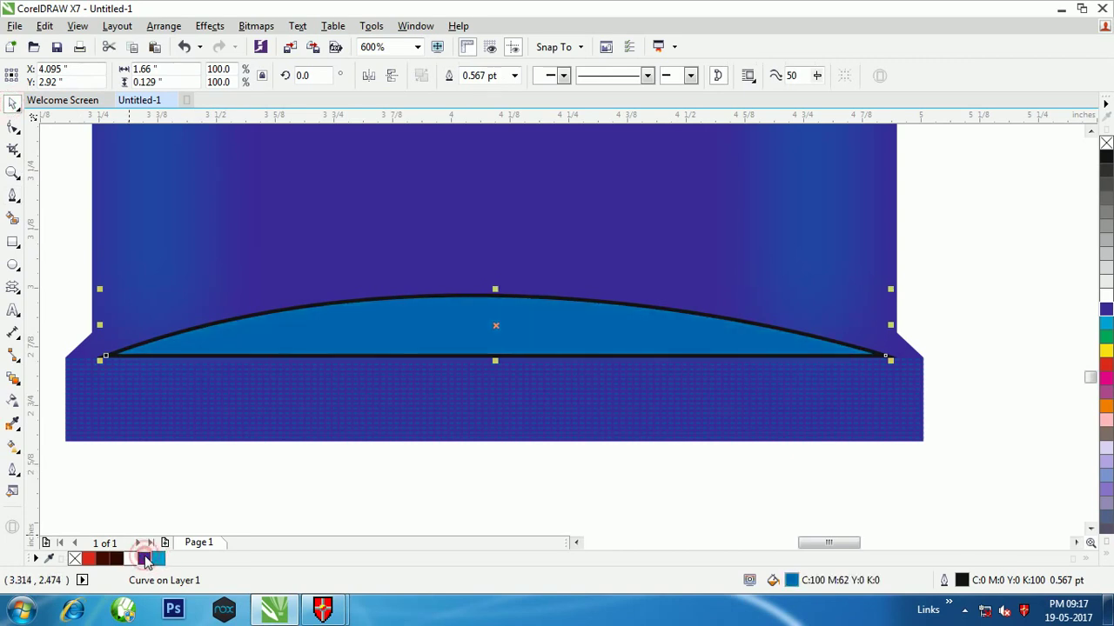
Step: Remove the arch's outline and fill it with dark blue C:98 M:100 Y:5 K:27
{"action": "right_click", "coordinate": [1106, 143]}
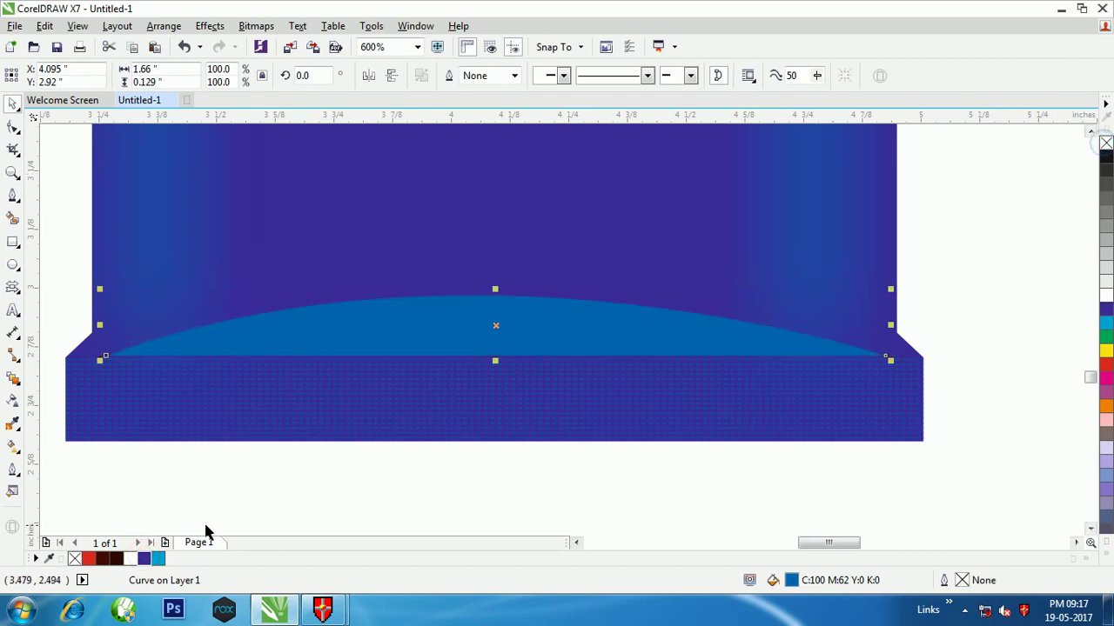
{"action": "left_click", "coordinate": [145, 561]}
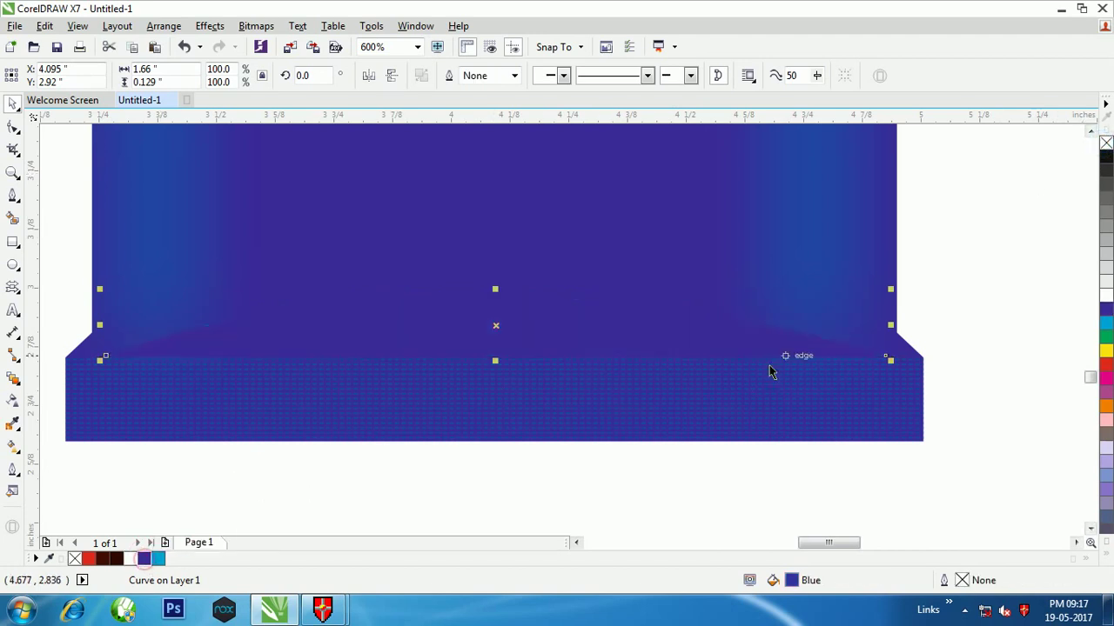
{"action": "double_click", "coordinate": [791, 580]}
{"action": "left_click", "coordinate": [574, 381]}
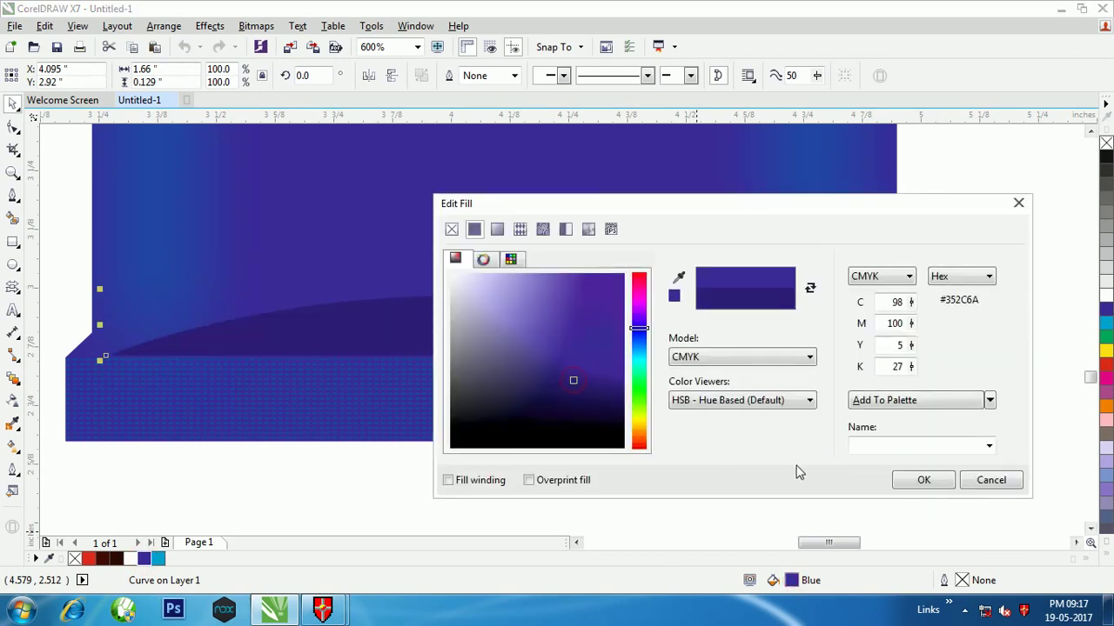
{"action": "left_click", "coordinate": [924, 480]}
Step: Convert the dark blue arch to a 300 dpi bitmap and soften it with a Gaussian blur
{"action": "left_click", "coordinate": [256, 26]}
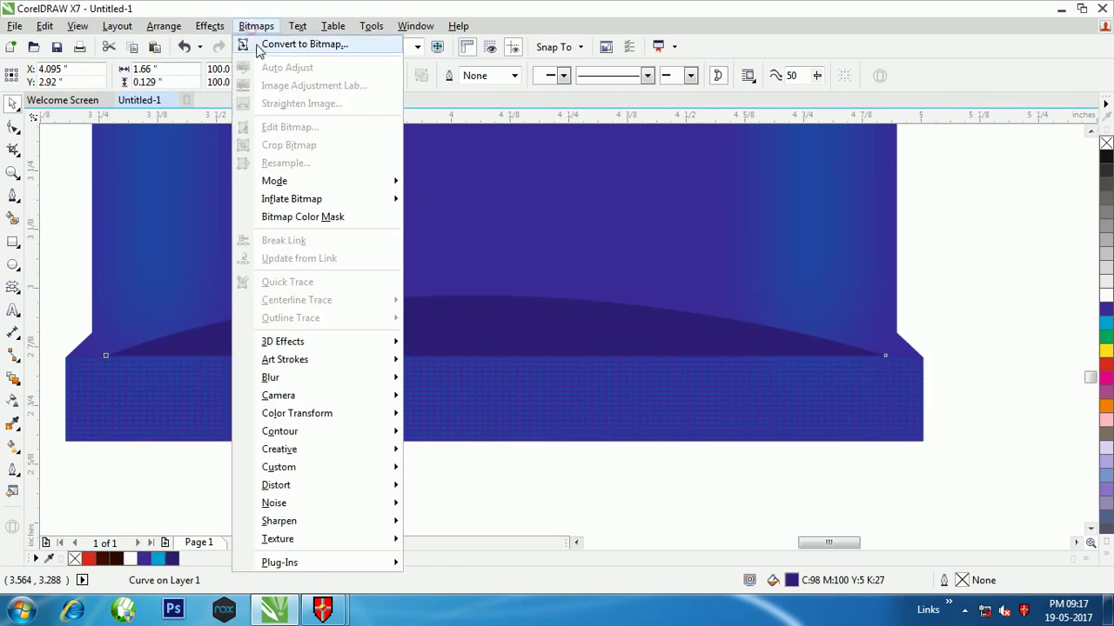
{"action": "left_click", "coordinate": [296, 43]}
{"action": "left_click", "coordinate": [505, 390]}
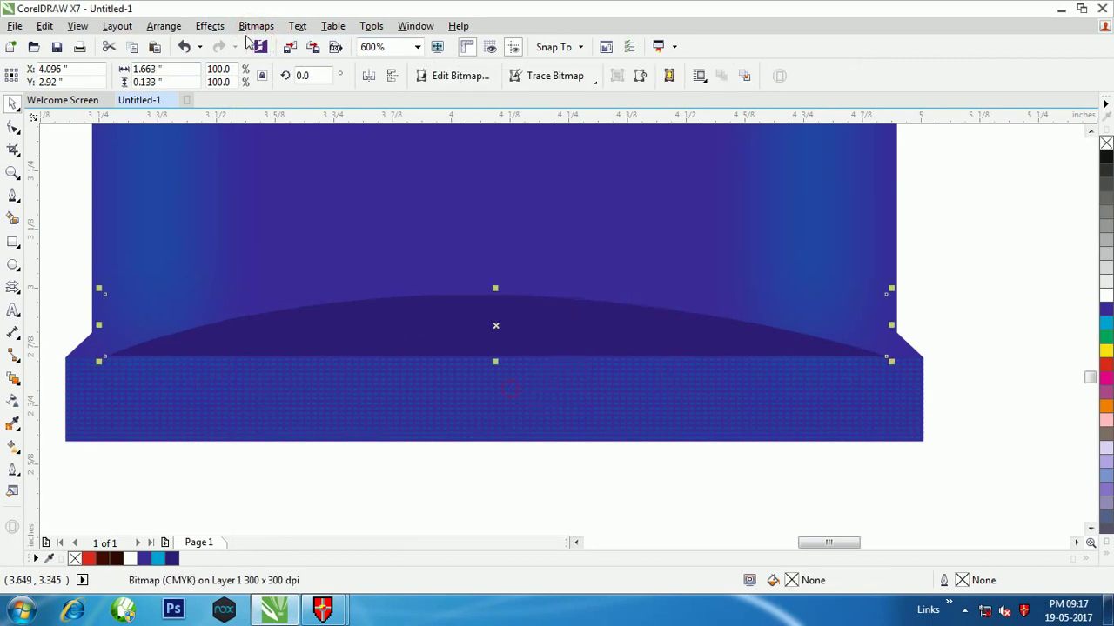
{"action": "left_click", "coordinate": [256, 26]}
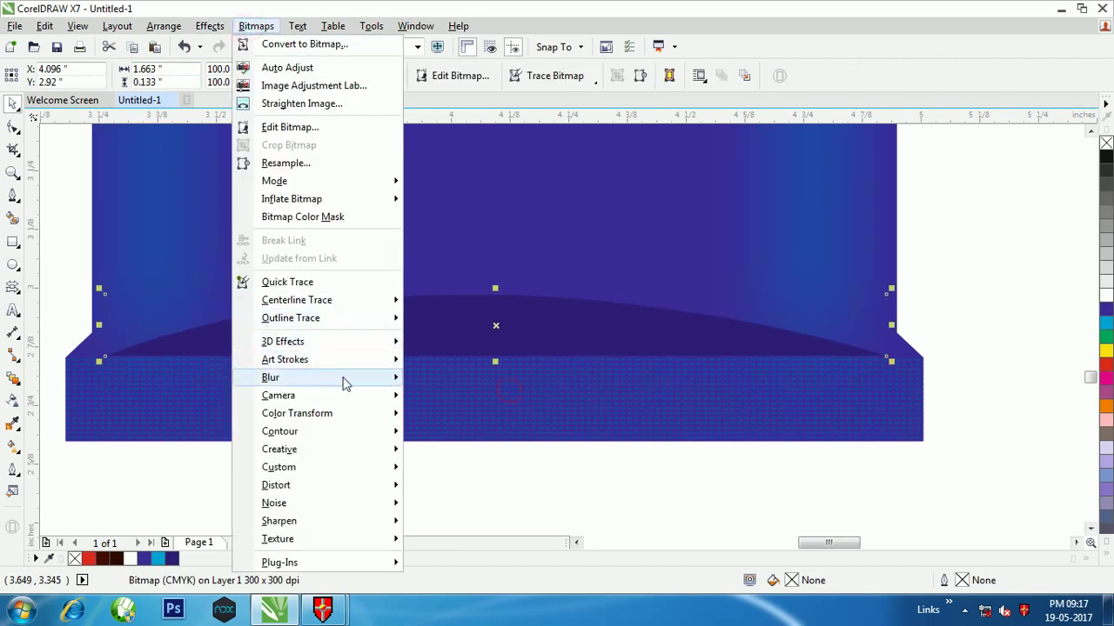
{"action": "mouse_move", "coordinate": [342, 380]}
{"action": "left_click", "coordinate": [437, 396]}
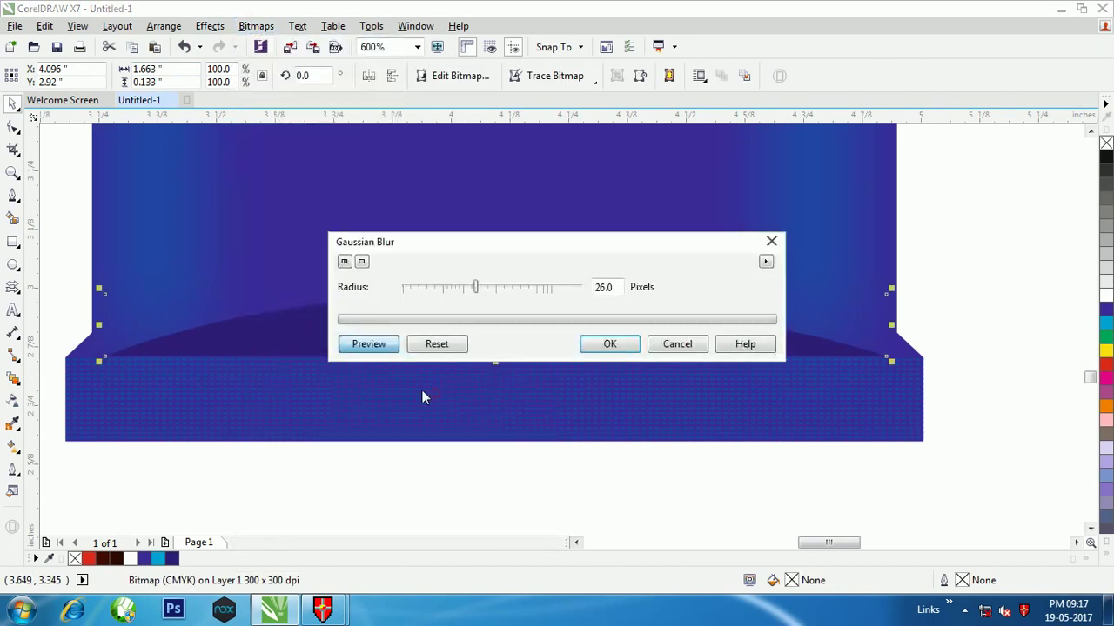
{"action": "left_click", "coordinate": [466, 291]}
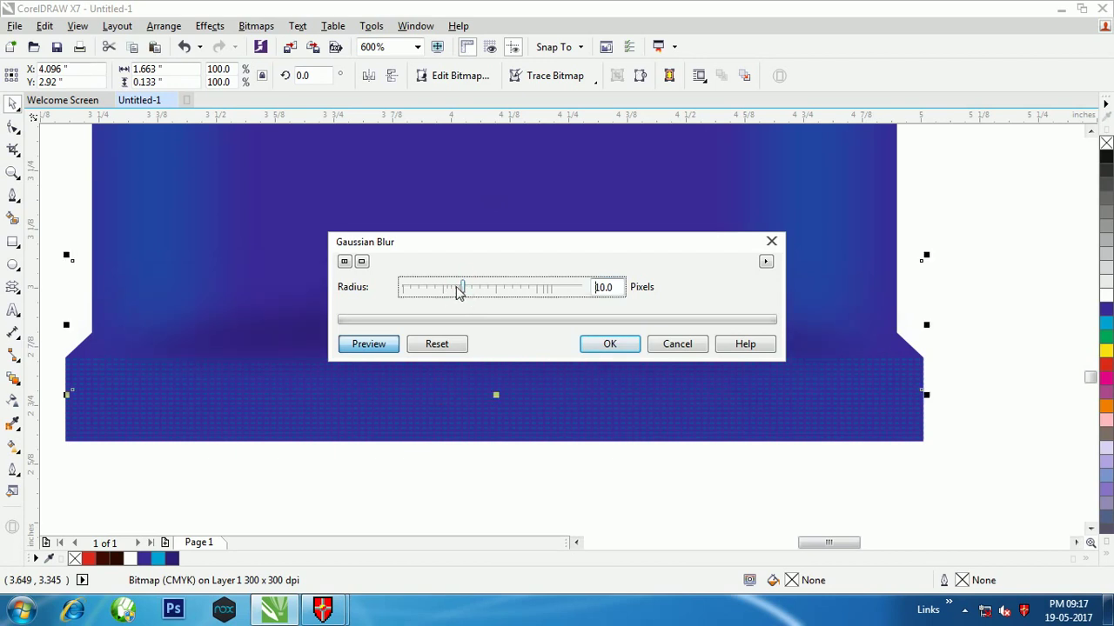
{"action": "left_click_drag", "start_coordinate": [460, 293], "coordinate": [451, 290]}
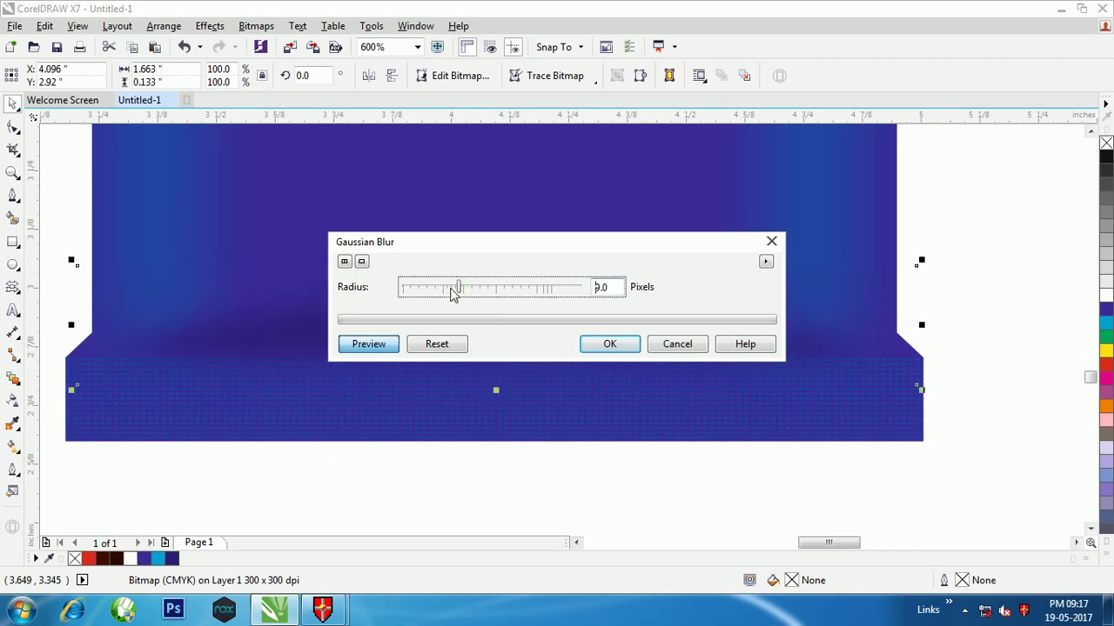
{"action": "left_click", "coordinate": [598, 346]}
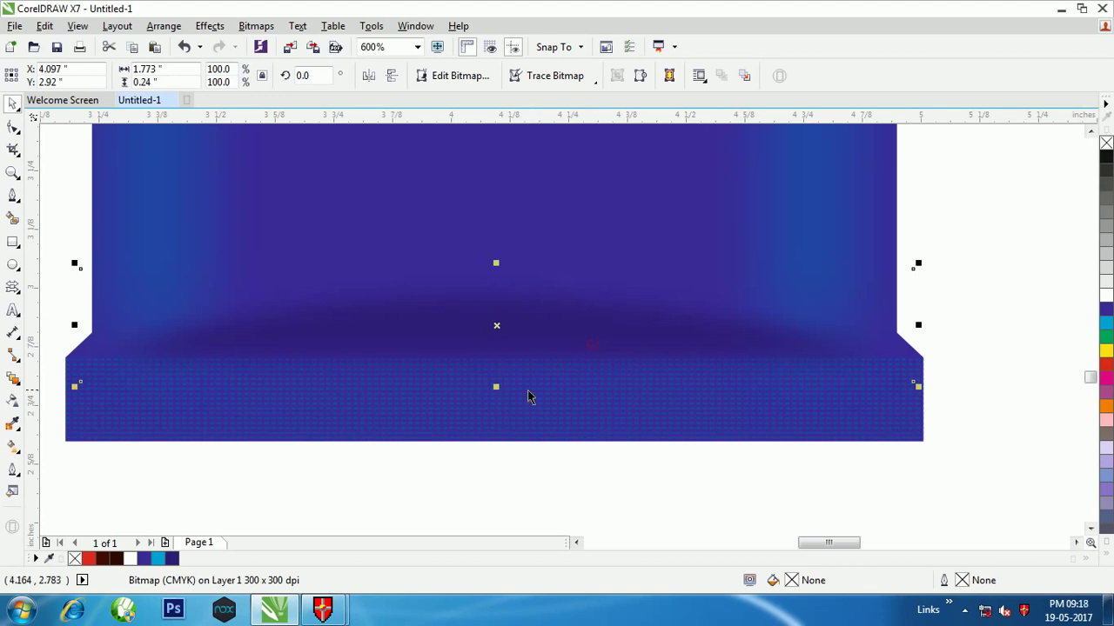
Step: PowerClip the blurred dark blue arch inside the blue wrapper shape
{"action": "right_click", "coordinate": [543, 331]}
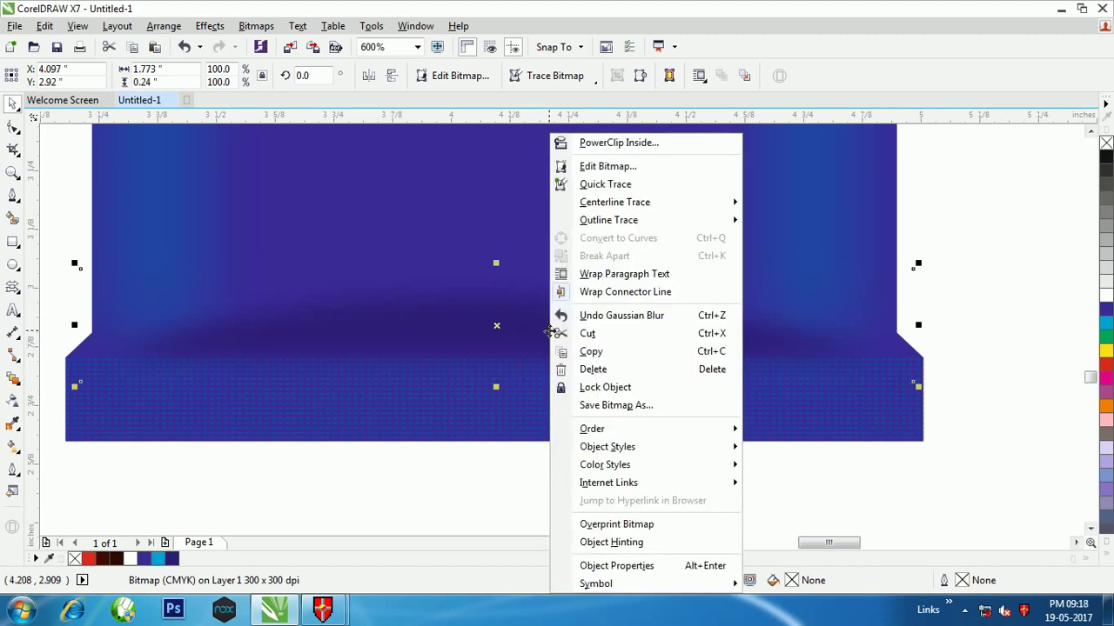
{"action": "left_click", "coordinate": [604, 144]}
{"action": "left_click", "coordinate": [453, 197]}
Step: Edit the wrapper's PowerClip contents and delete both blurred light blue vertical highlights along its sides
{"action": "scroll", "coordinate": [447, 459], "scroll_direction": "down", "scroll_amount": 2}
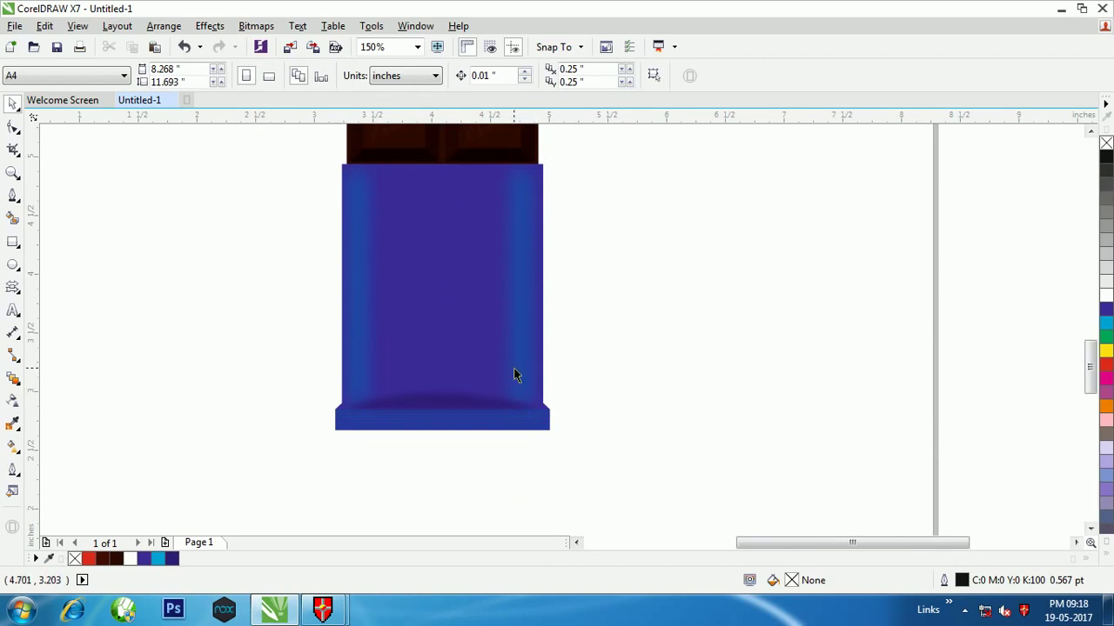
{"action": "scroll", "coordinate": [519, 375], "scroll_direction": "up", "scroll_amount": 1}
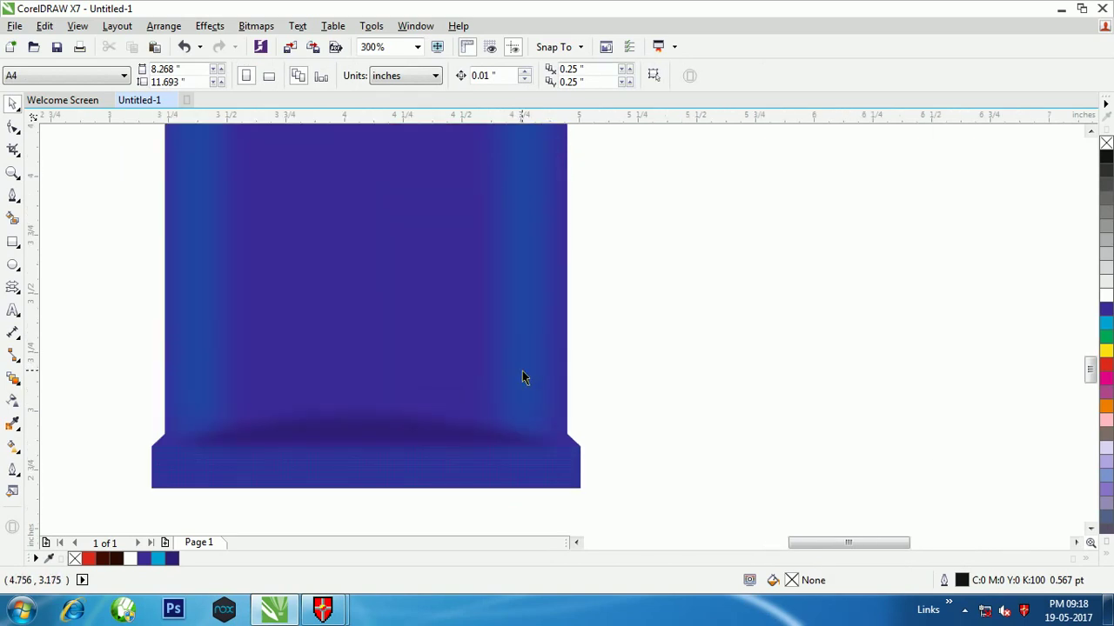
{"action": "left_click", "coordinate": [522, 376]}
{"action": "left_click", "coordinate": [321, 512]}
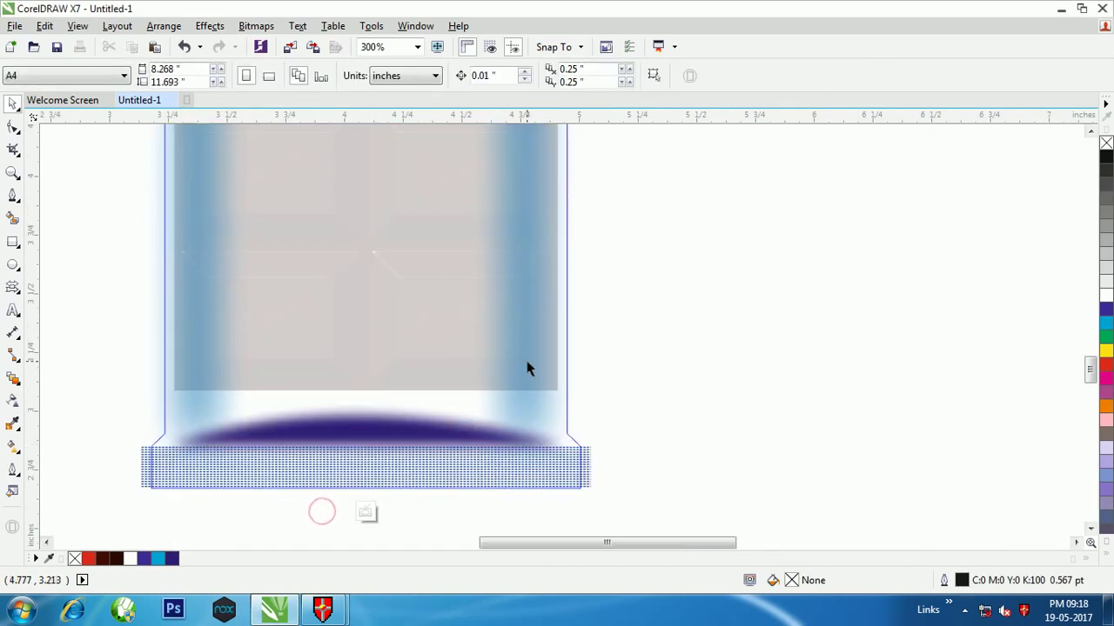
{"action": "left_click", "coordinate": [527, 368]}
{"action": "key", "text": "Delete"}
{"action": "left_click", "coordinate": [202, 379]}
{"action": "key", "text": "Delete"}
{"action": "left_click", "coordinate": [365, 512]}
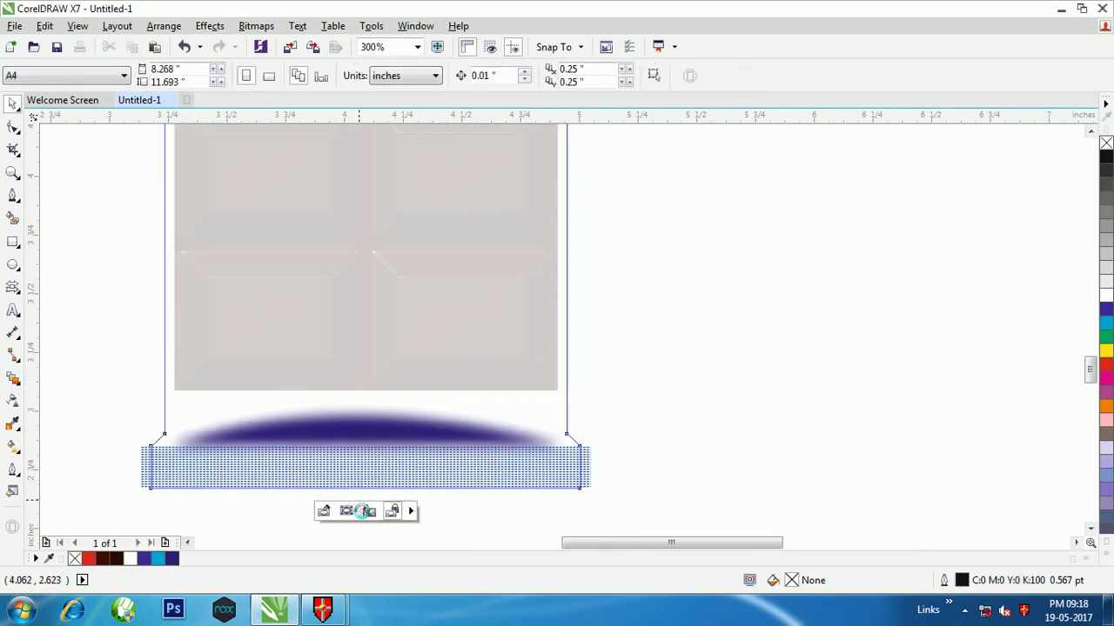
{"action": "left_click", "coordinate": [722, 393]}
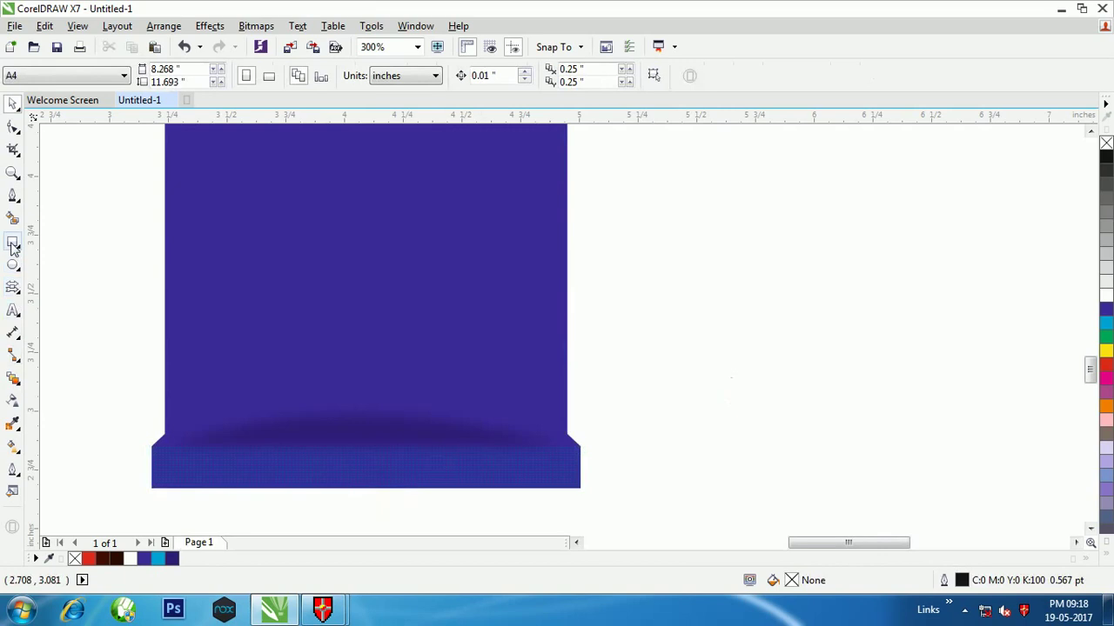